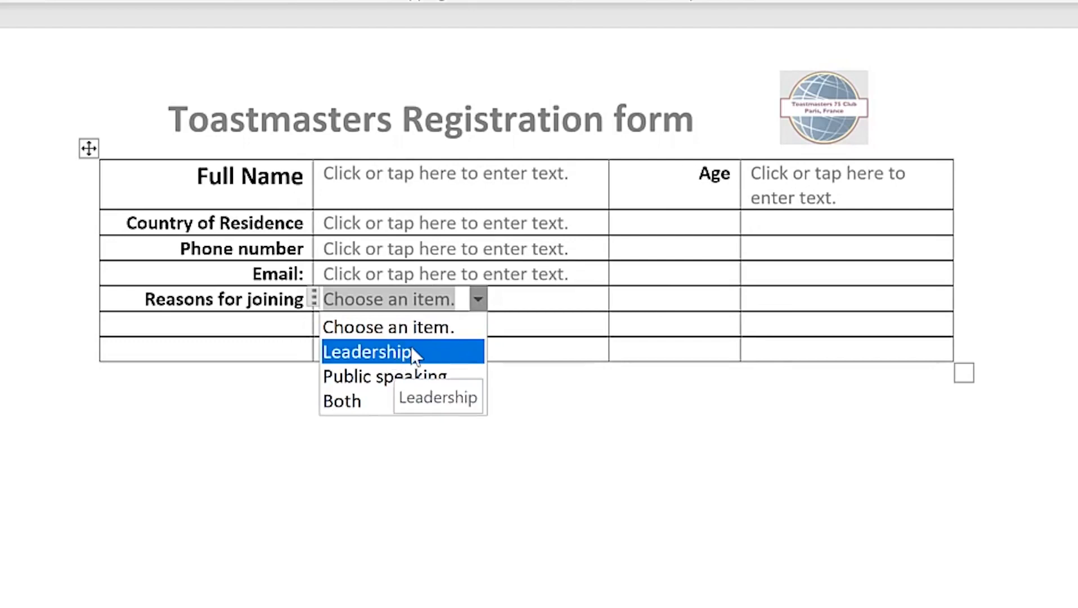
Test the form: choose Leadership as the joining reason, insert the IPassport picture, untick National ID
click(367, 403)
click(385, 298)
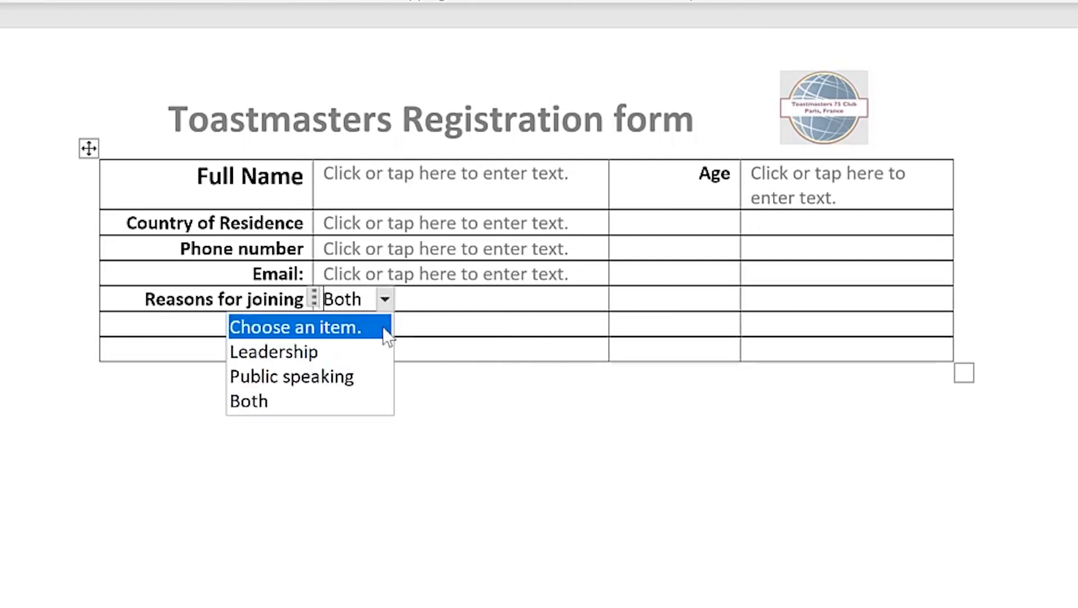
click(343, 351)
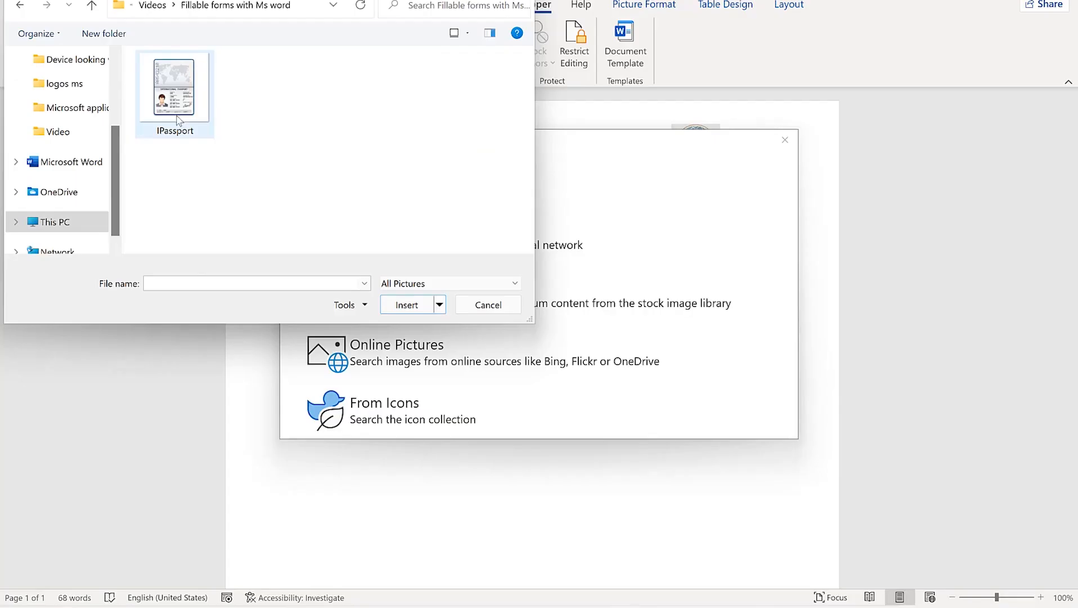
click(176, 112)
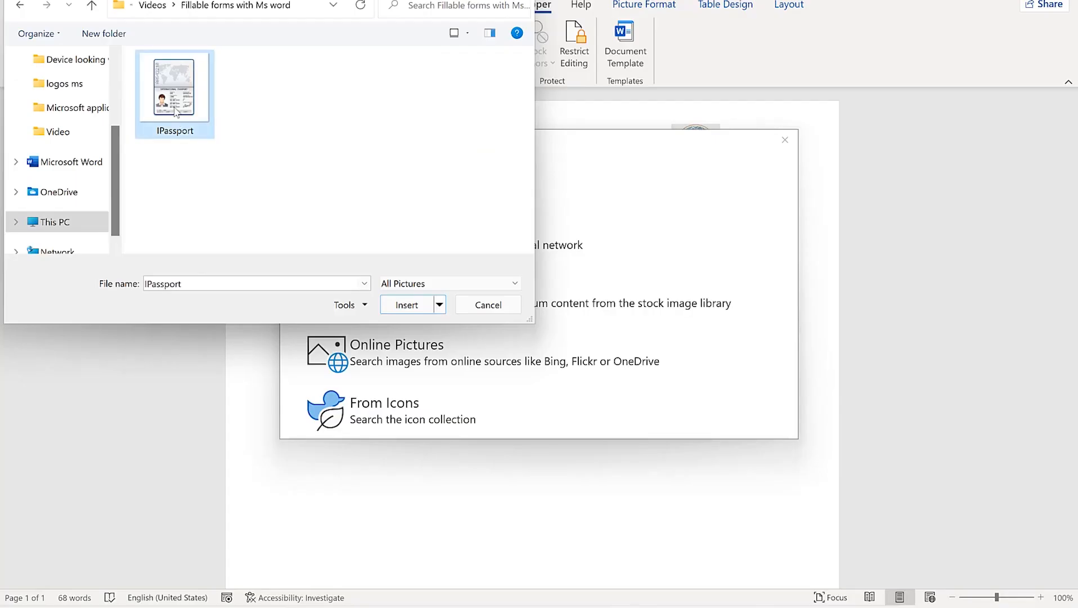
click(408, 305)
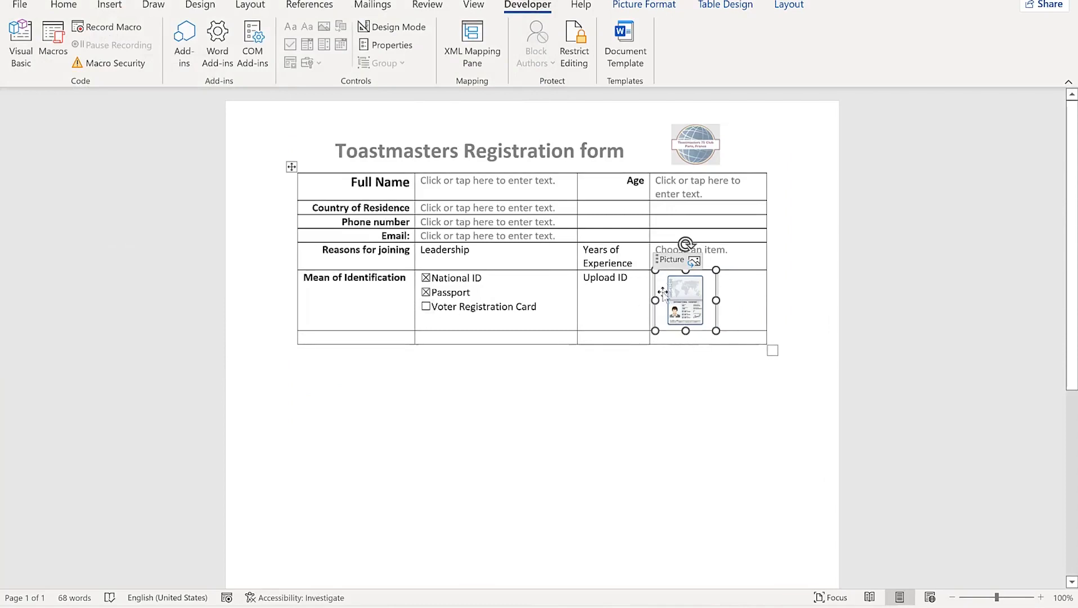
click(426, 277)
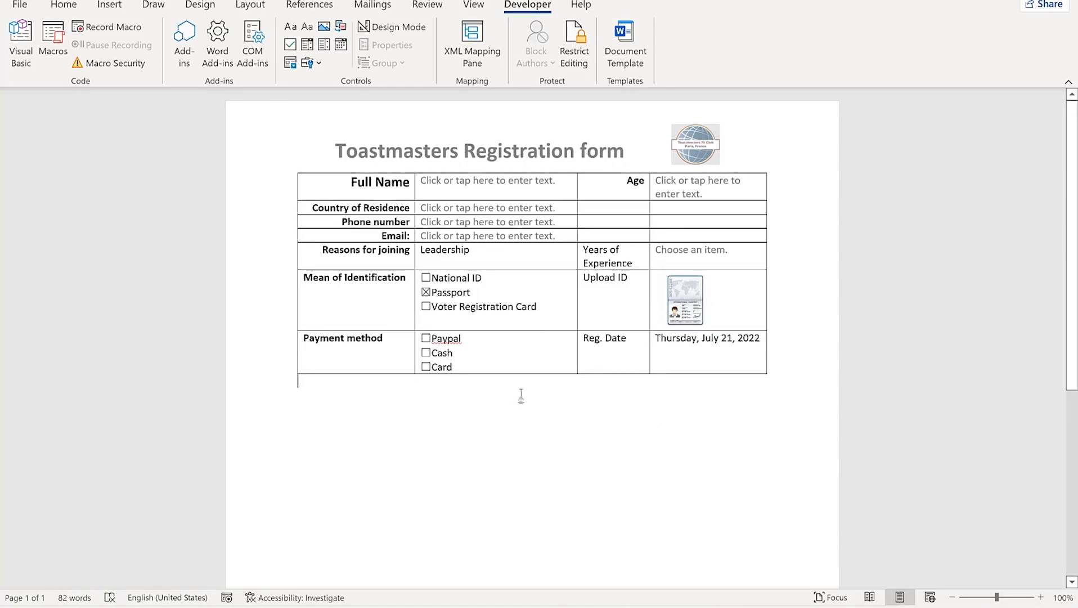
Insert an empty row below Payment method and type 'Add' in it
click(452, 409)
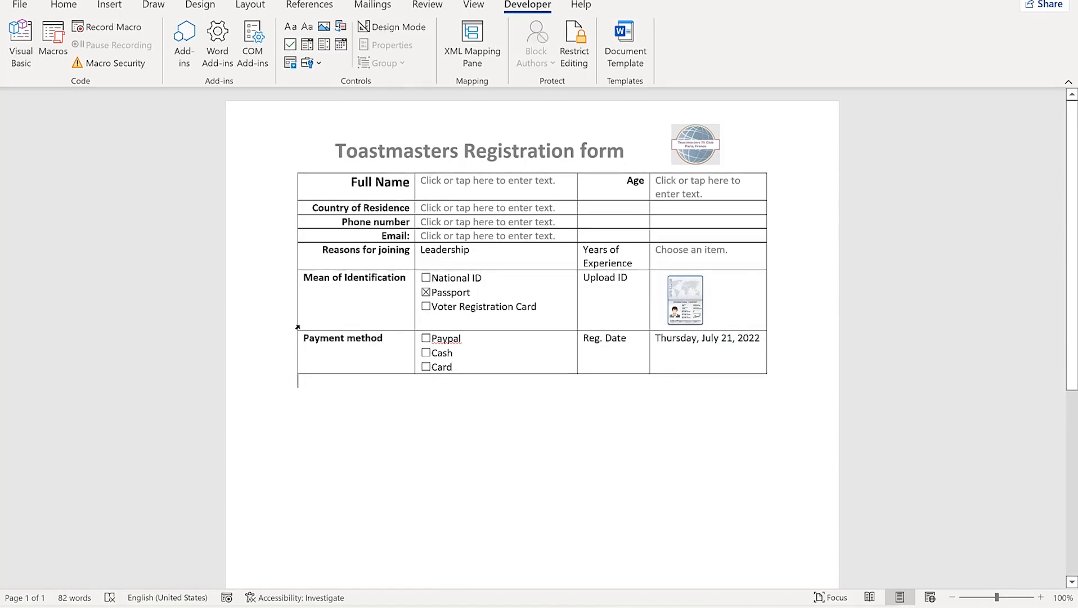
click(293, 374)
click(344, 382)
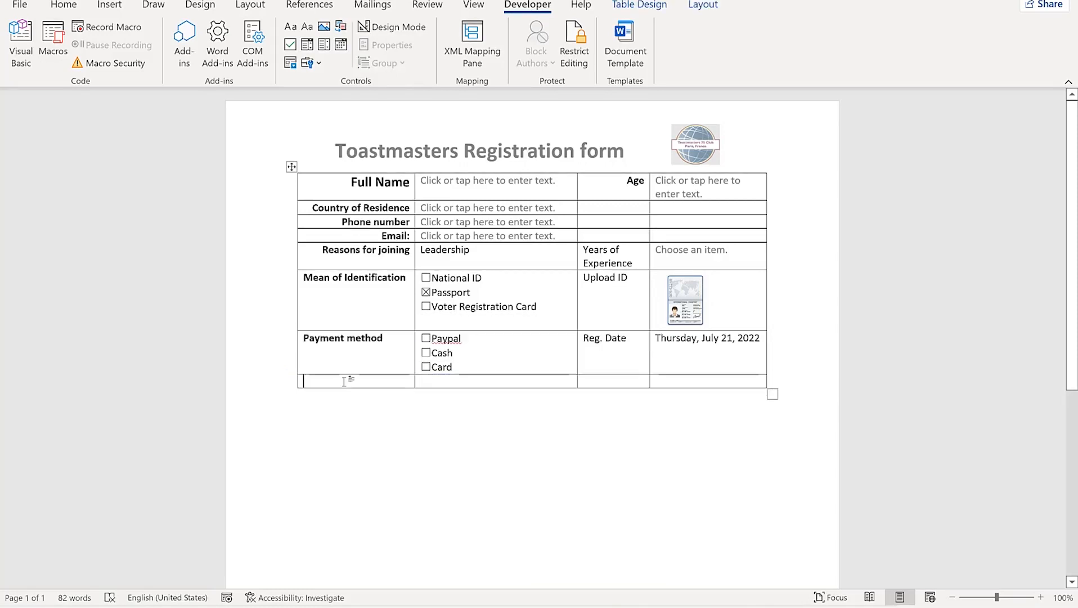
text(Add)
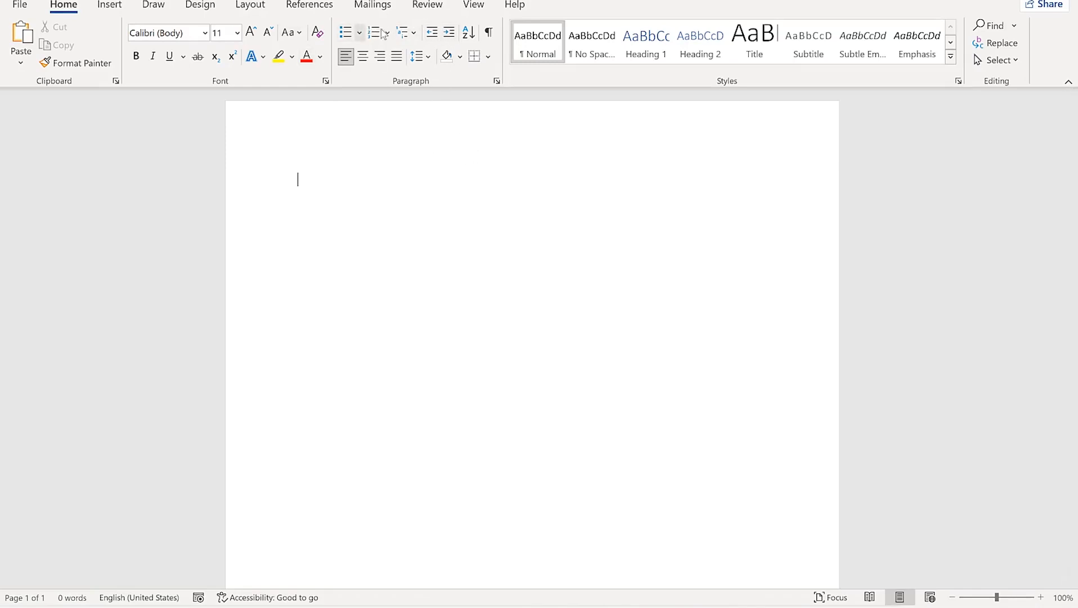
Enable the Developer tab through Customize the Ribbon and switch to it
right_click(397, 42)
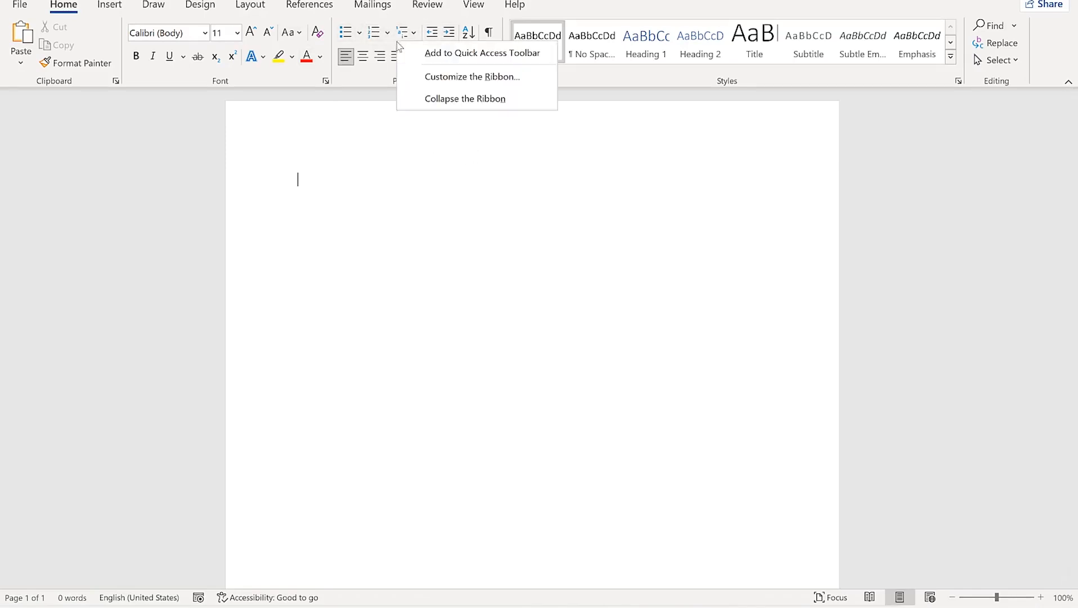
click(440, 79)
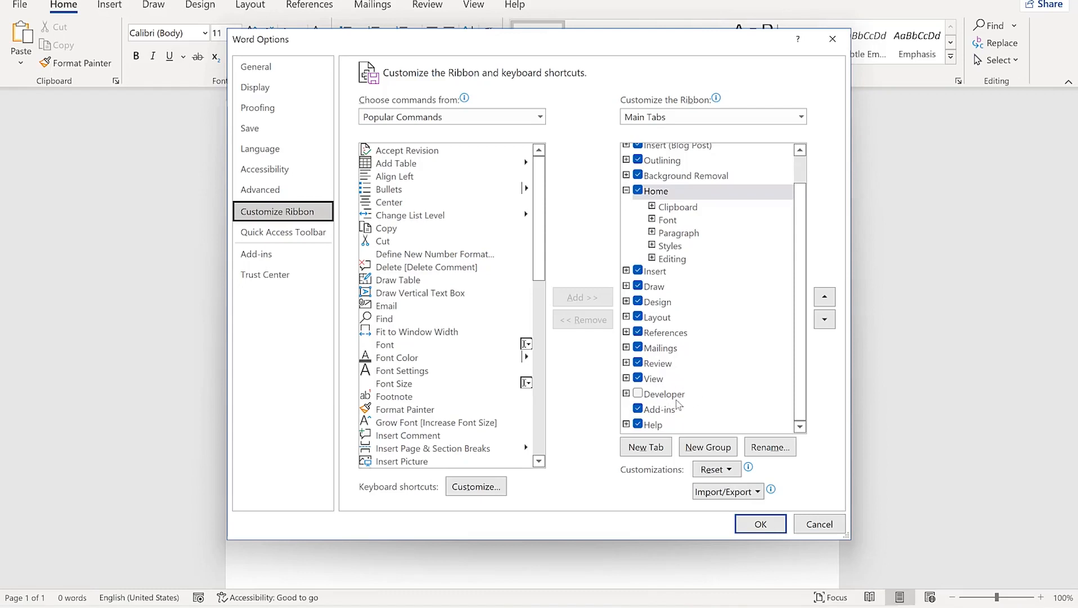
click(639, 396)
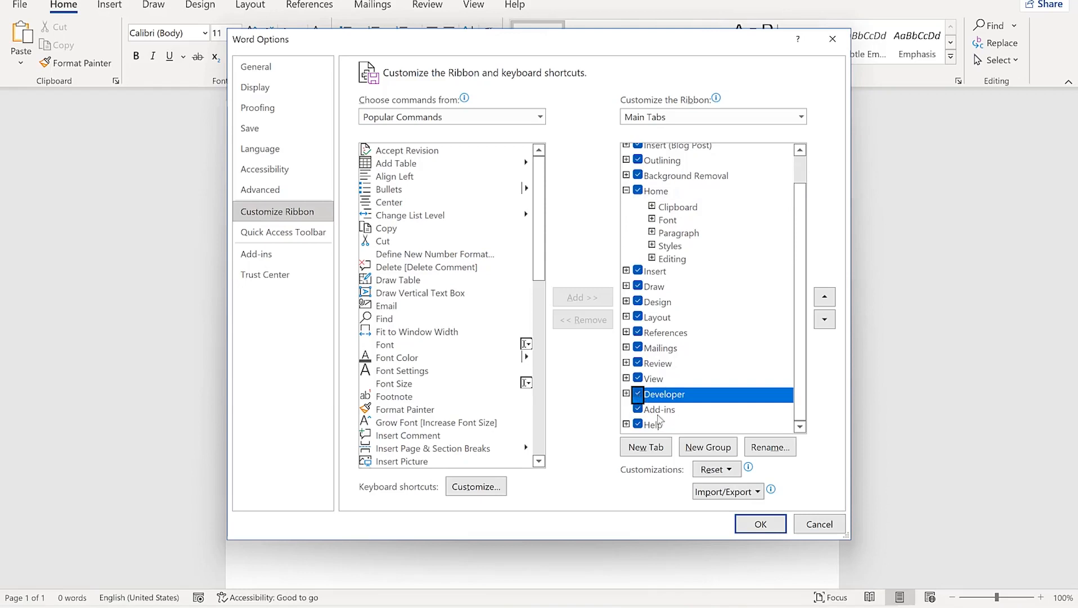
click(760, 523)
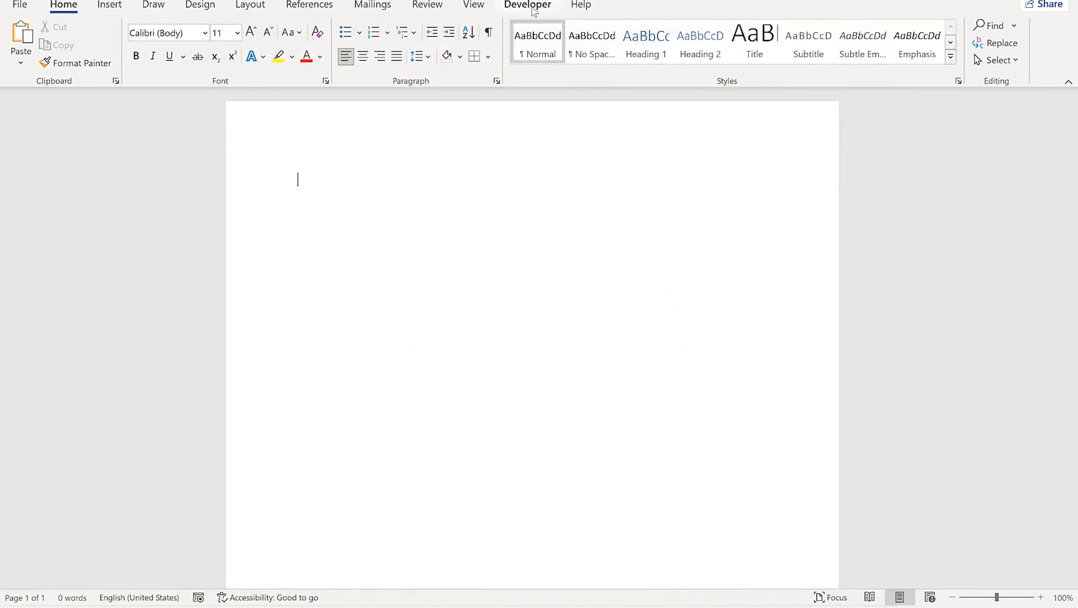
click(532, 6)
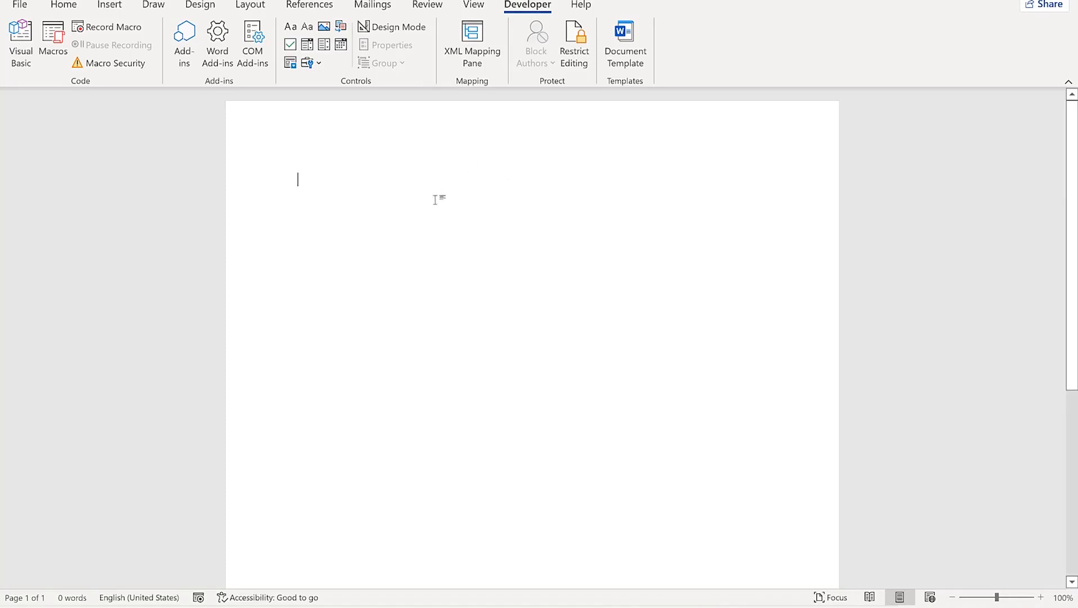
Type 'Toastmasters Registration form' into the page header
double_click(330, 135)
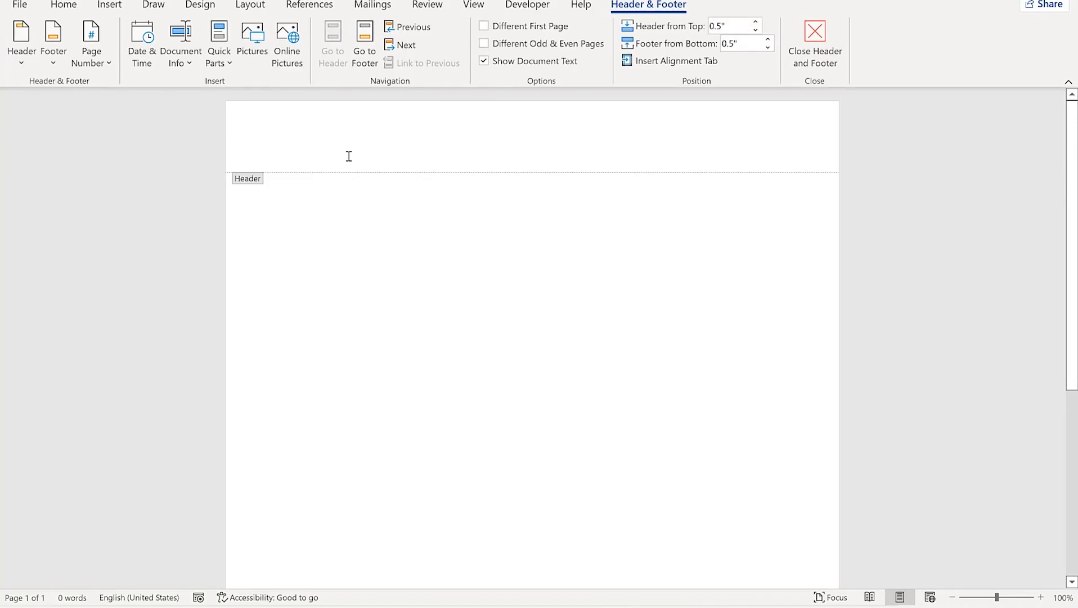
text(Toastma)
key(BackSpace)
text(masters Registration fp)
key(BackSpace)
text(orm)
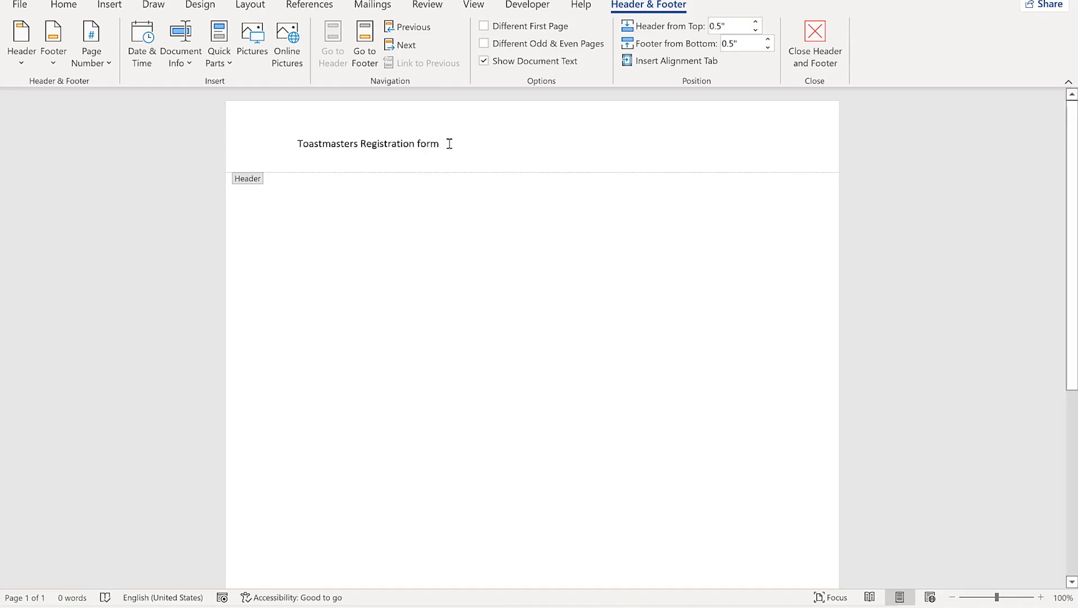
Format the header title as 22 pt bold Calibri, centred
drag(449, 143, 286, 147)
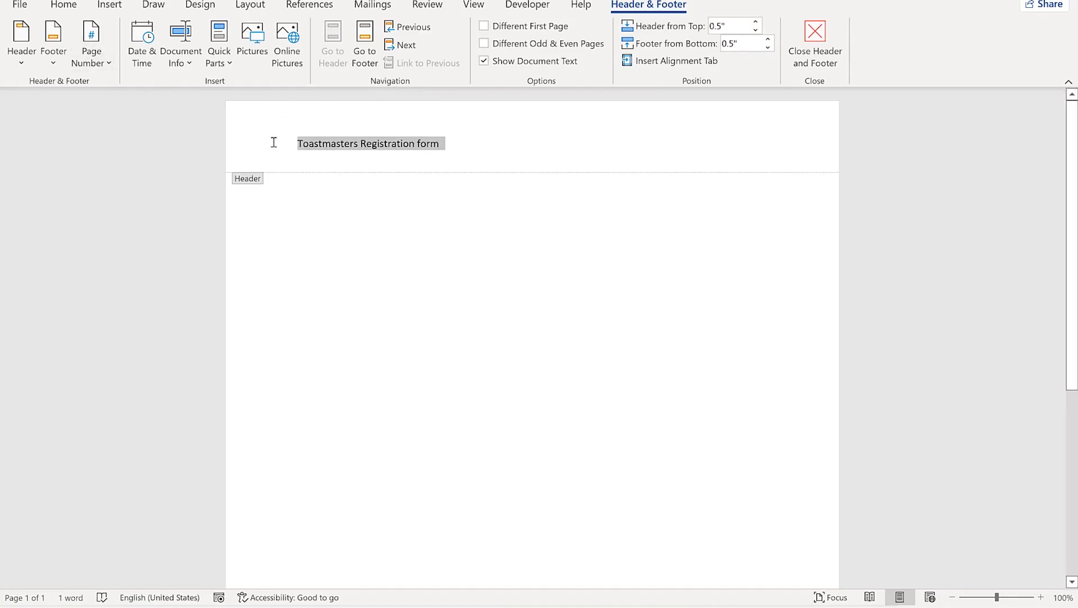
mouse_move(360, 138)
click(377, 100)
click(378, 100)
click(377, 100)
click(378, 96)
click(379, 96)
click(379, 96)
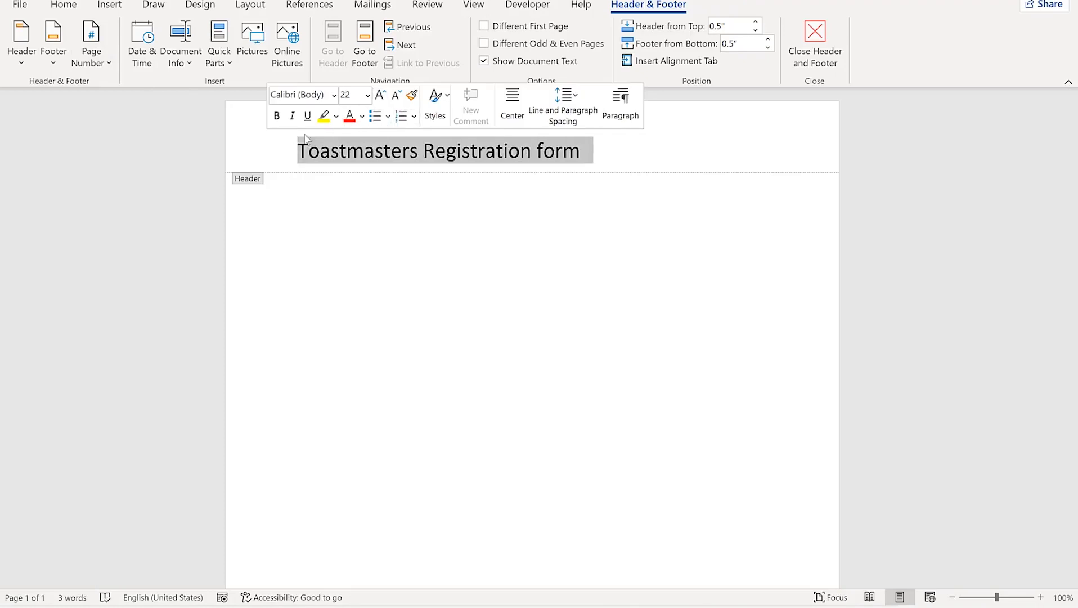
click(277, 116)
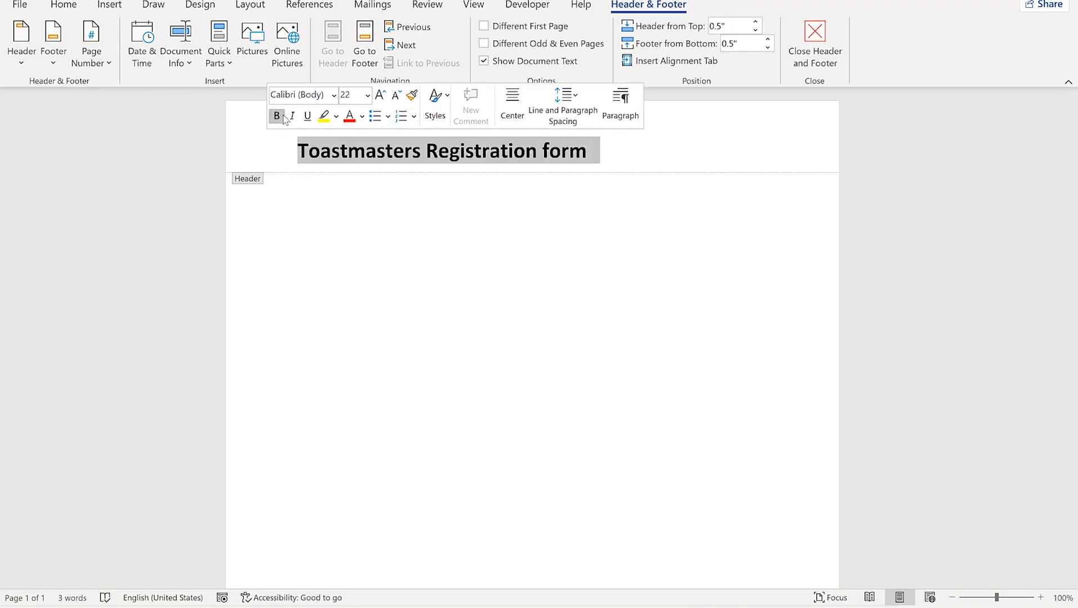
click(334, 94)
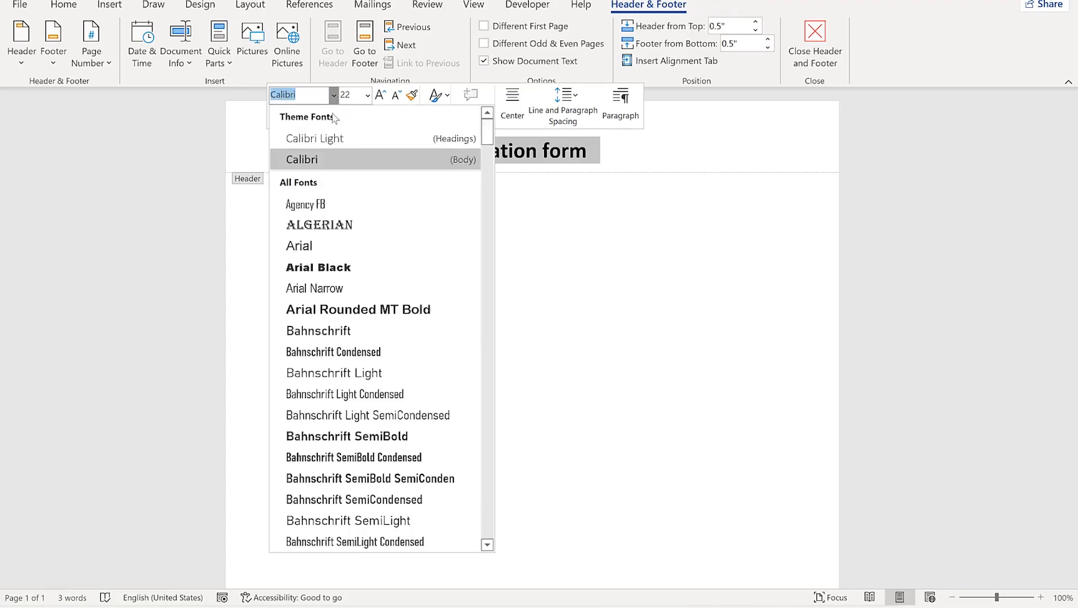
click(341, 160)
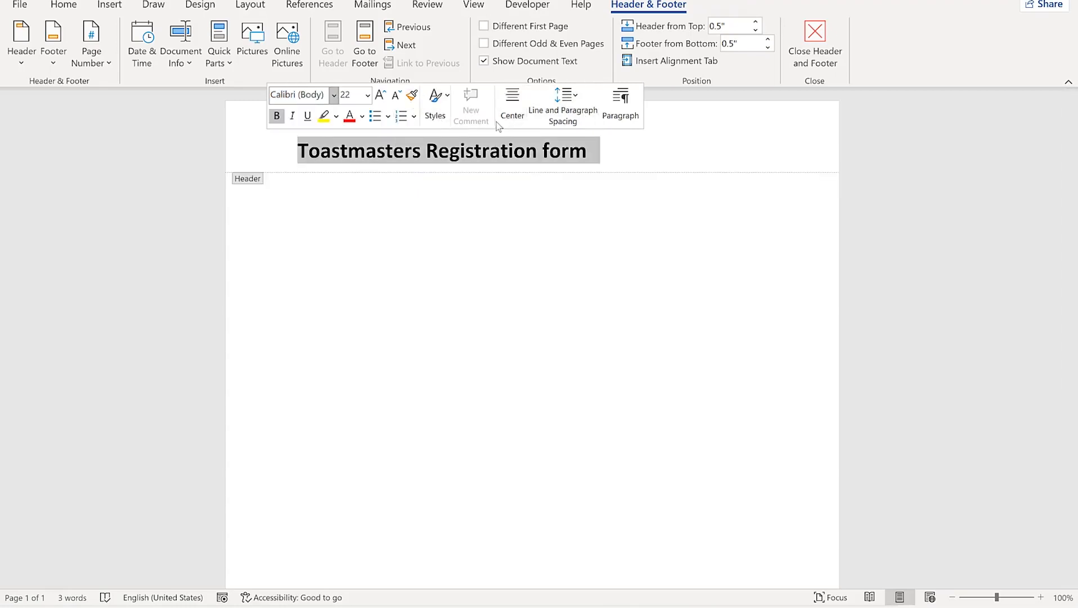
click(513, 117)
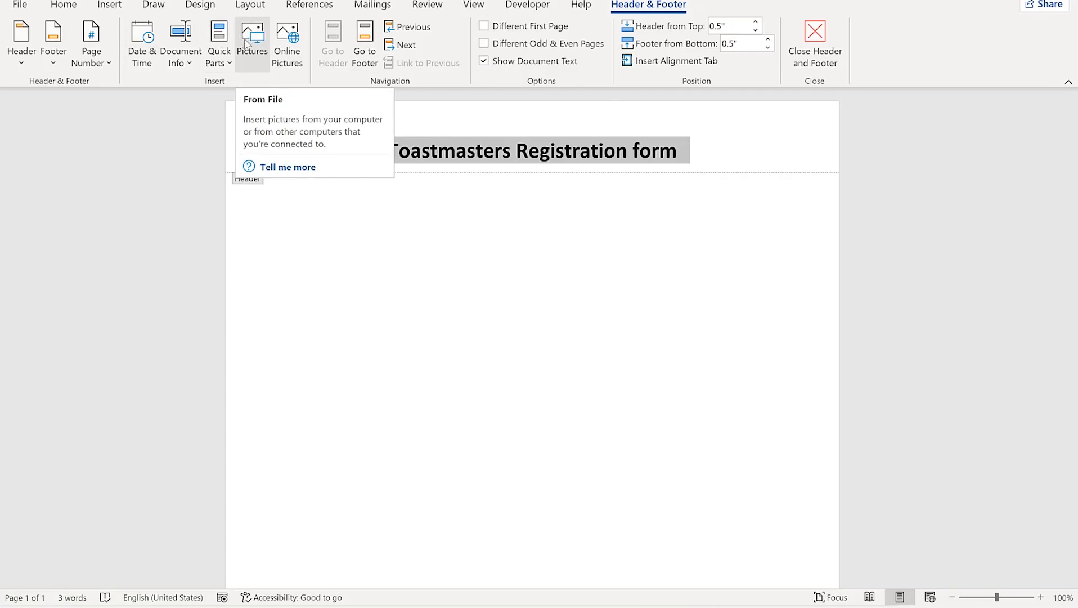
Search online pictures for 'toastmasters logo' and insert the Toastmasters 75 Club logo into the header
click(288, 44)
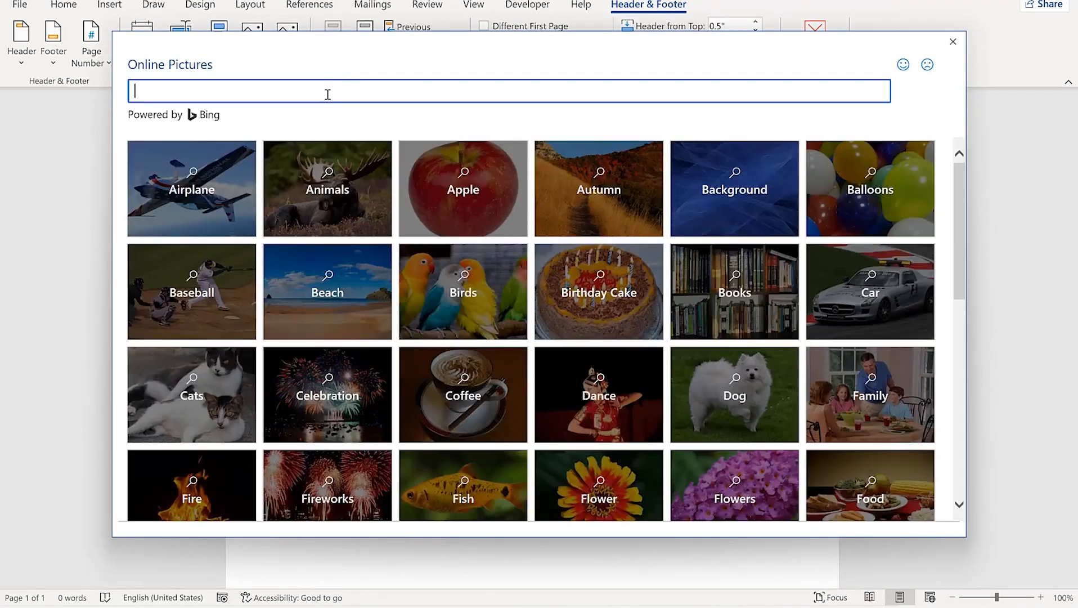
text(toastmasters logo)
key(Return)
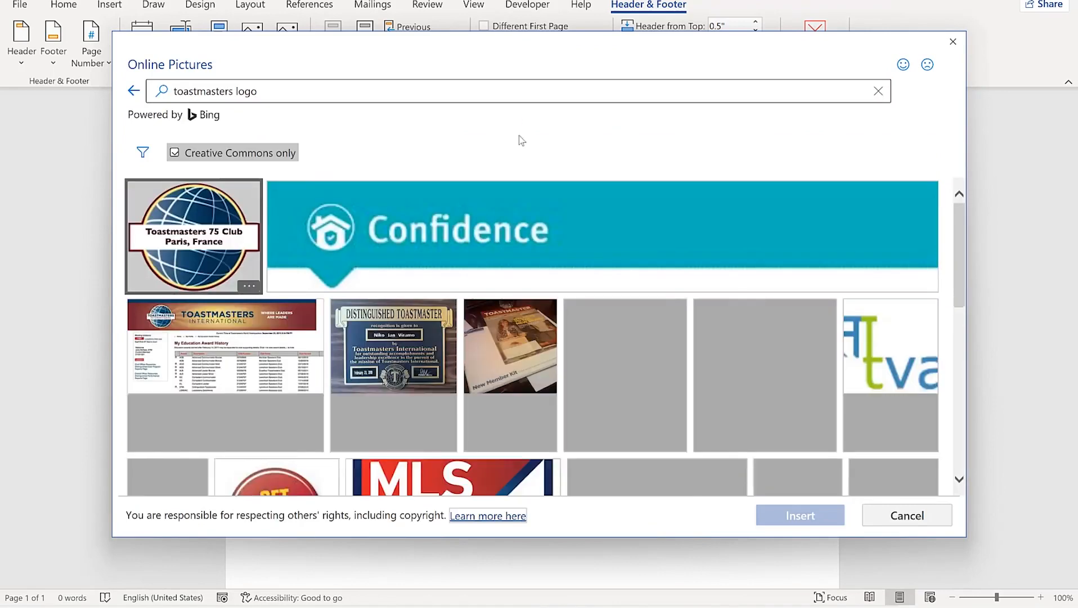
click(234, 228)
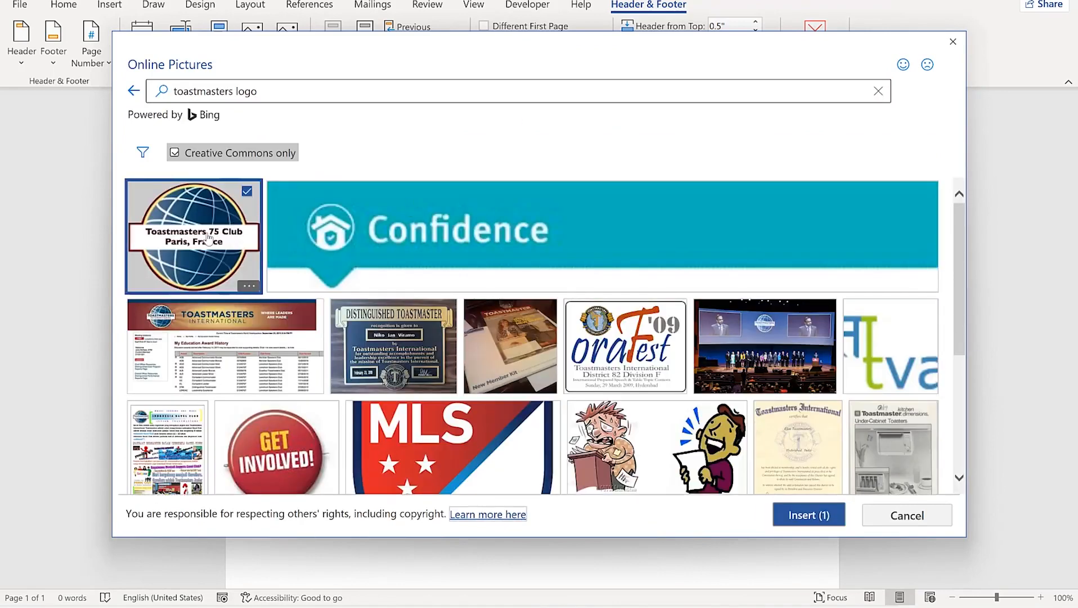
click(810, 515)
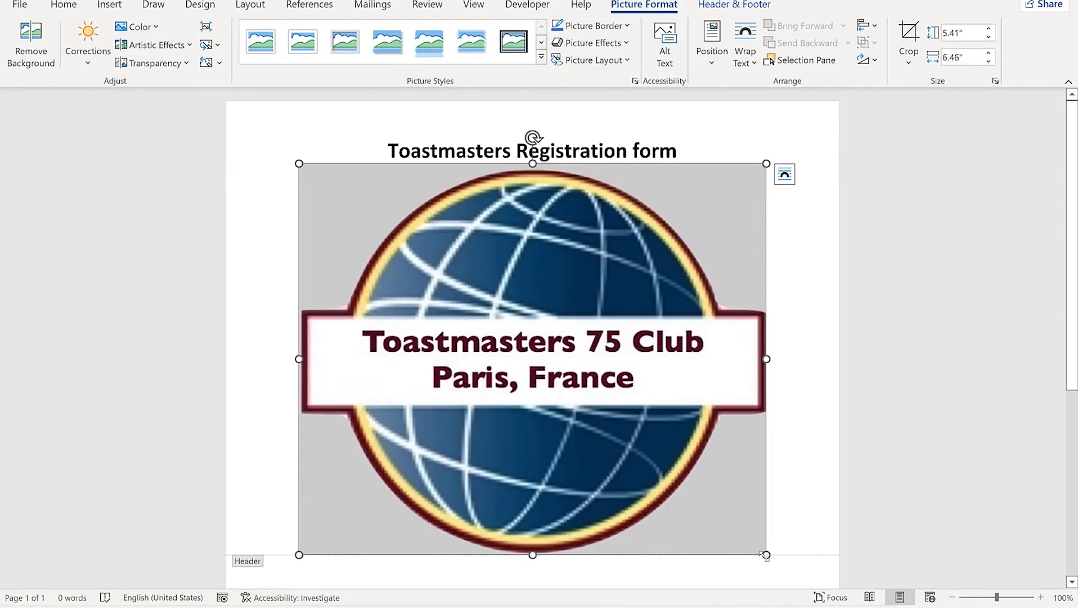
Shrink the logo to about one inch, set through wrapping, place it right of the title
drag(749, 539, 515, 204)
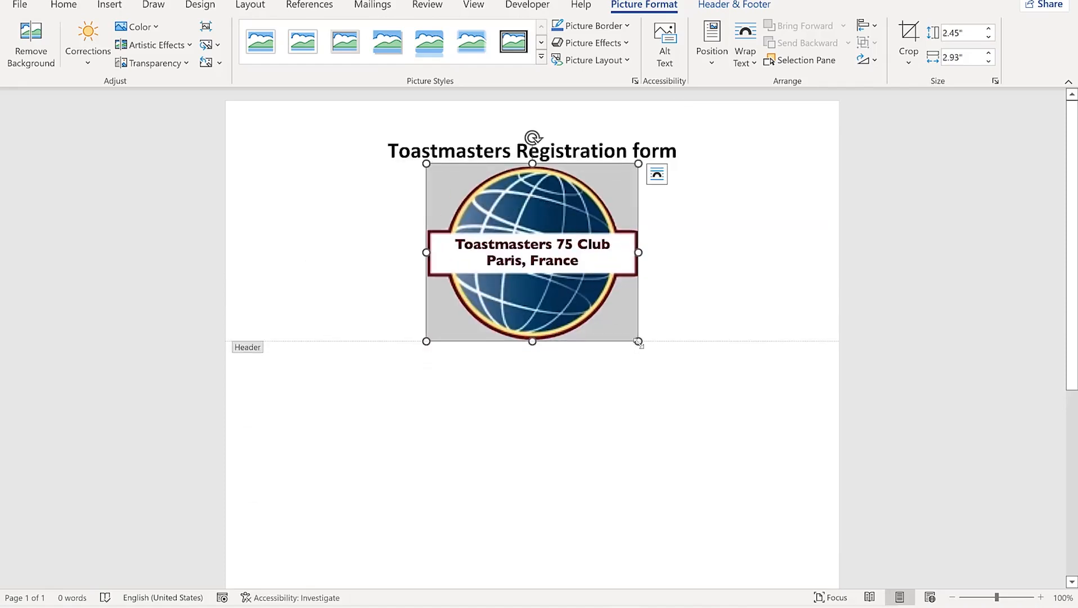
drag(629, 334, 508, 233)
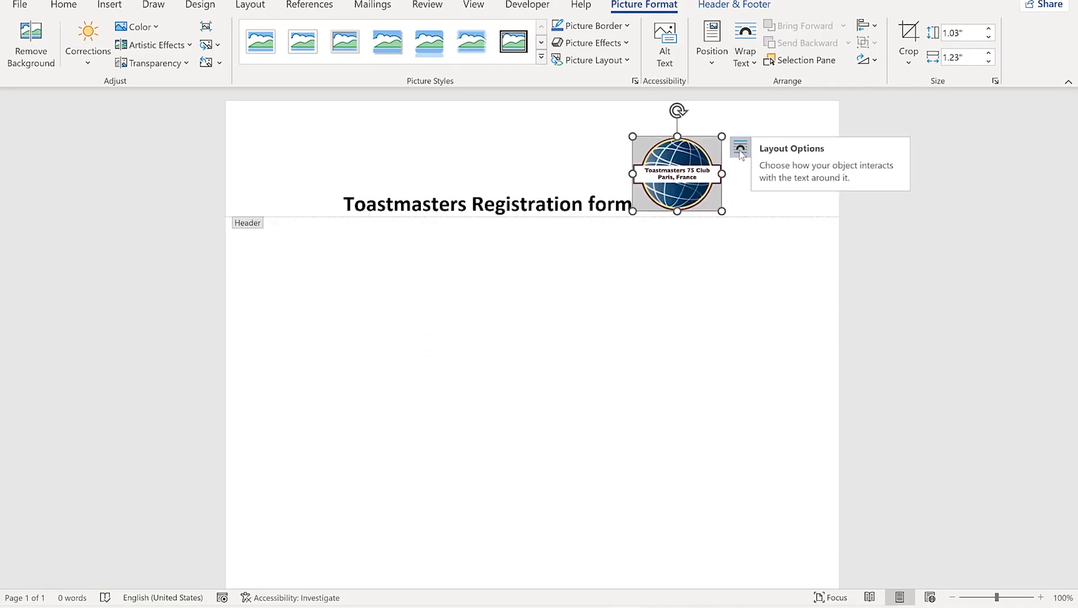
click(741, 151)
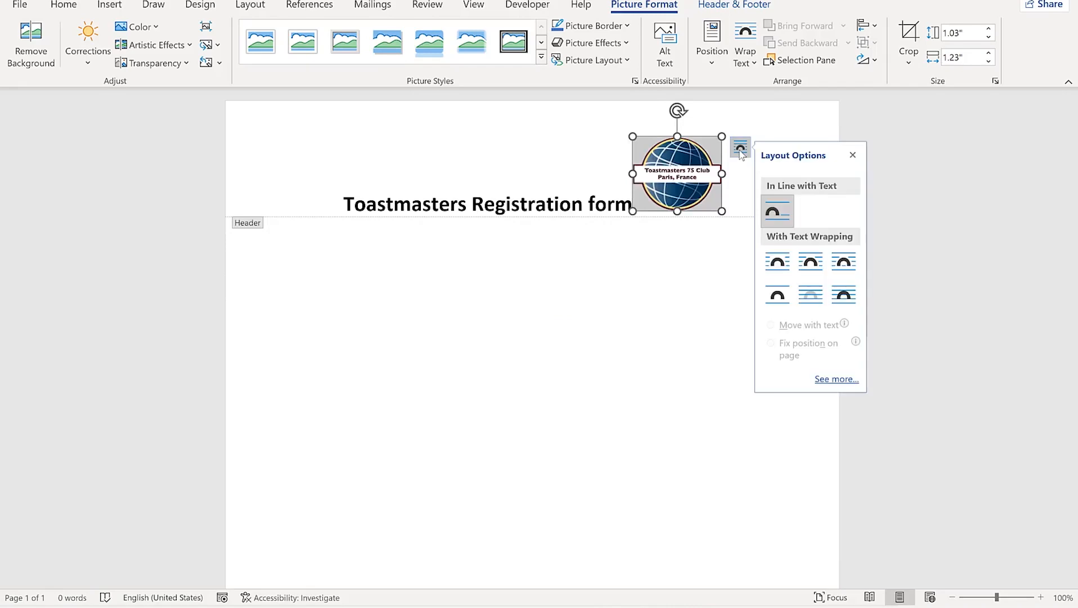
click(849, 269)
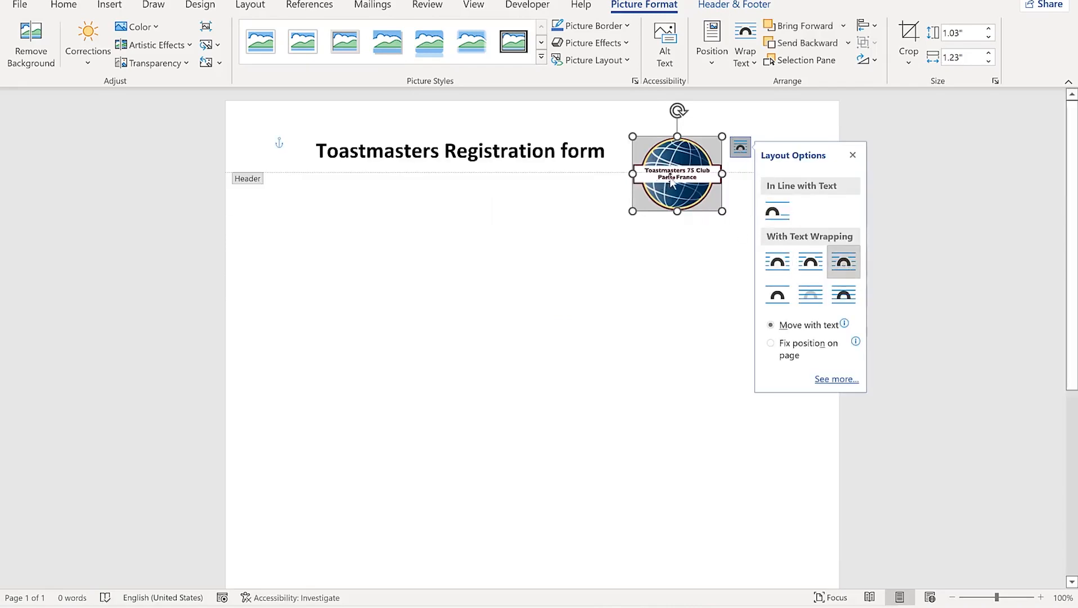
drag(722, 137, 695, 146)
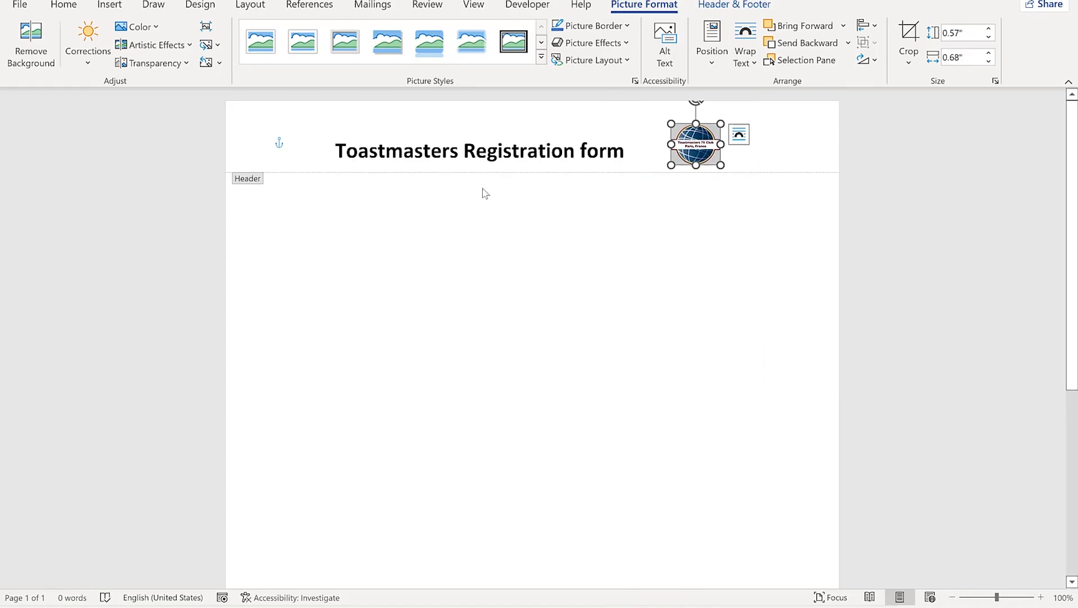
double_click(450, 251)
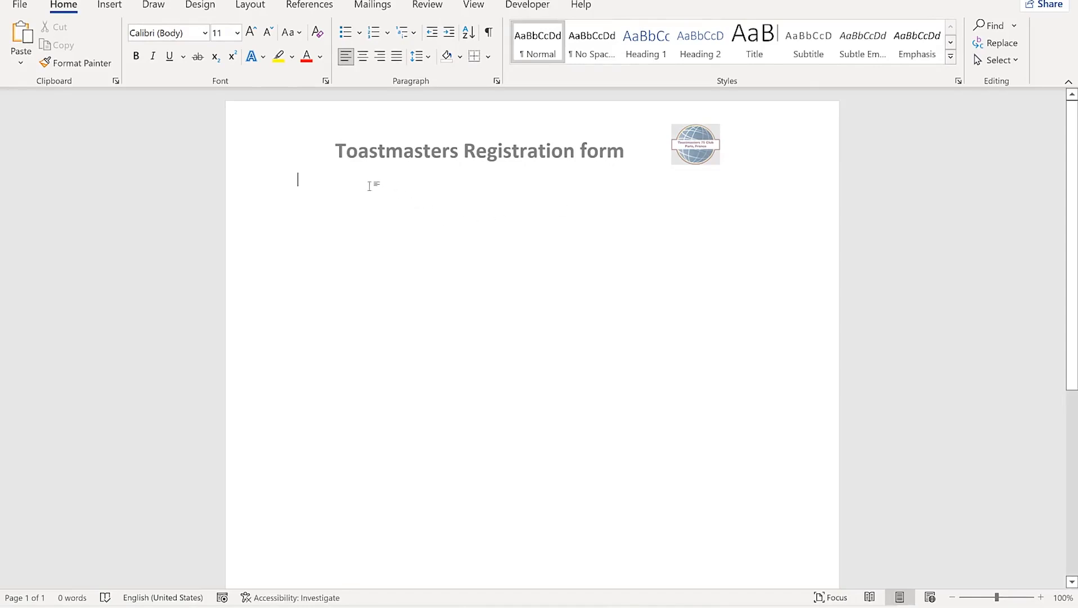
Insert a four-column table below the title
click(97, 7)
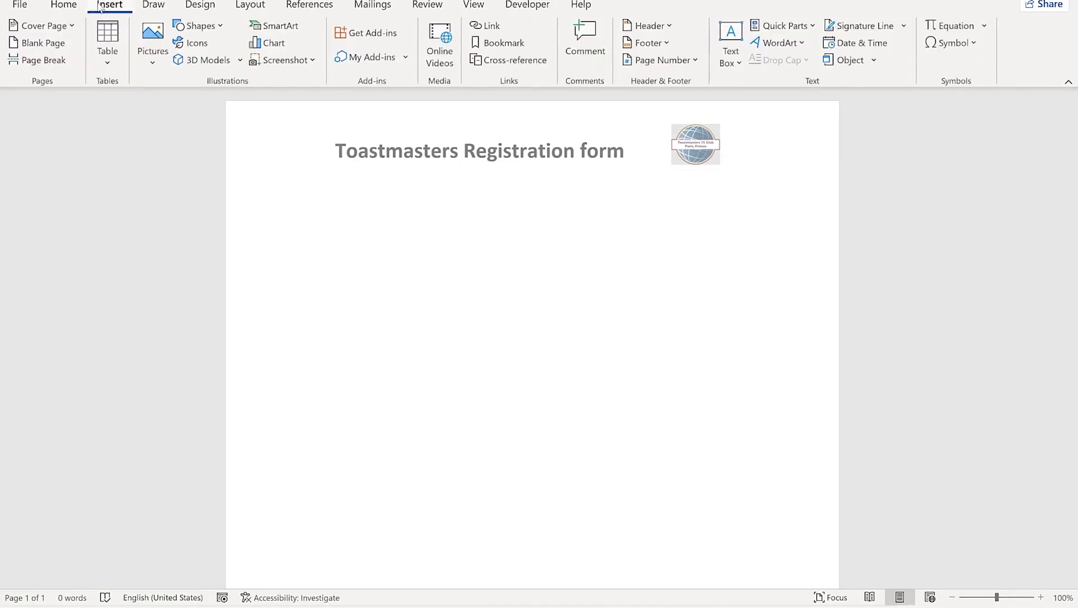
click(110, 61)
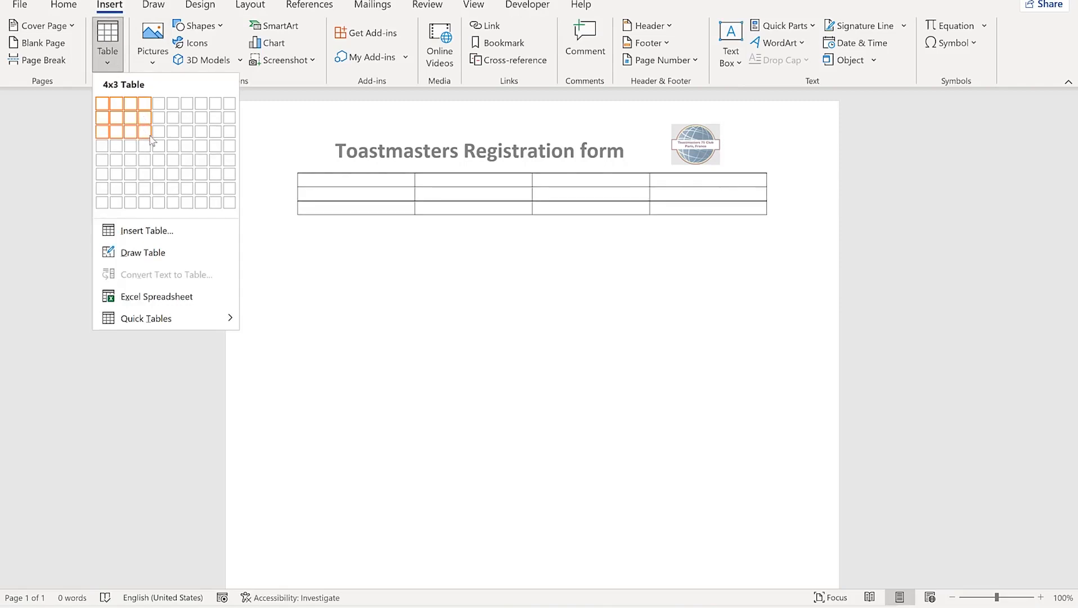
click(151, 148)
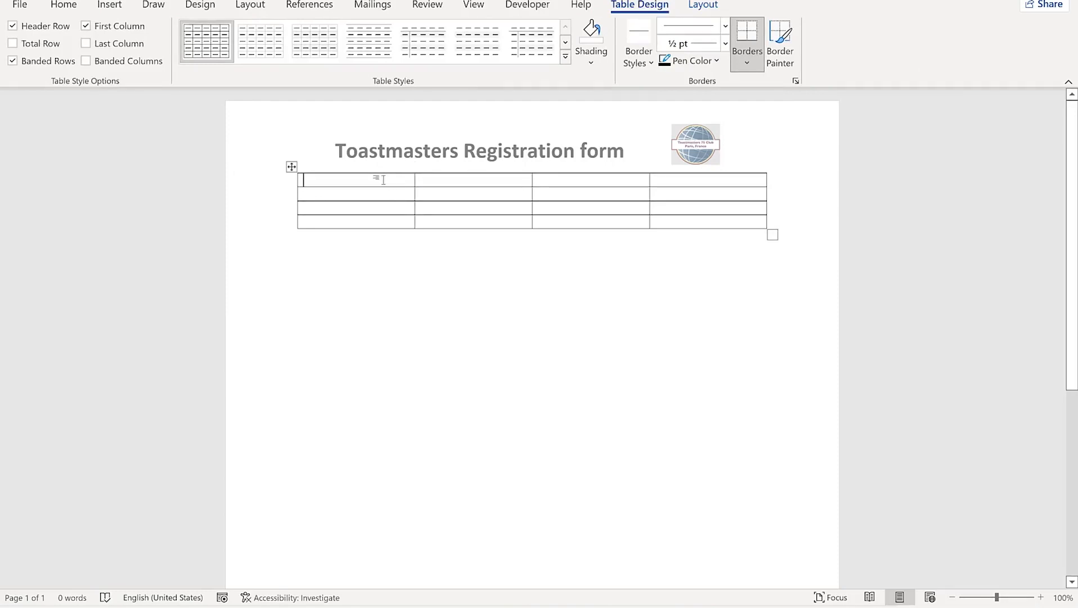
Type 'Full Name' in the first cell and make it bold, 14 pt, right-aligned
text(Full)
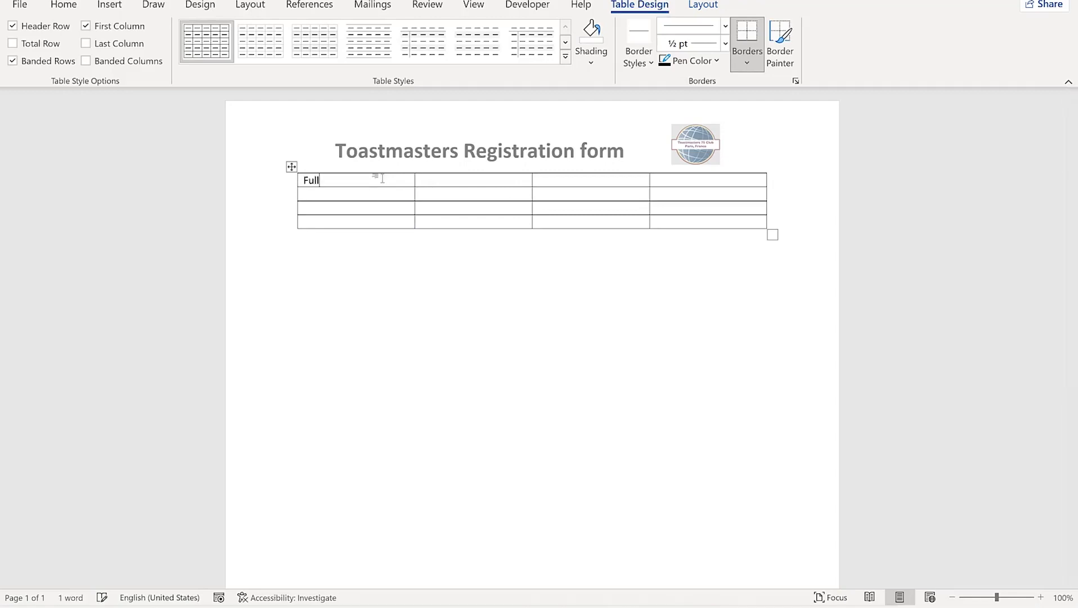
text( Name)
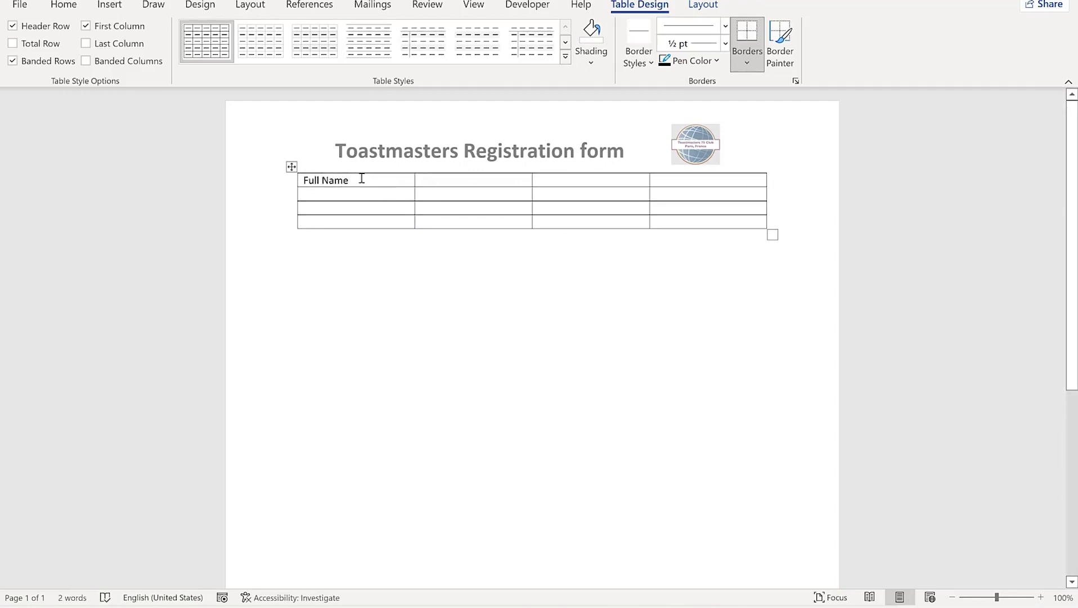
drag(336, 184, 301, 181)
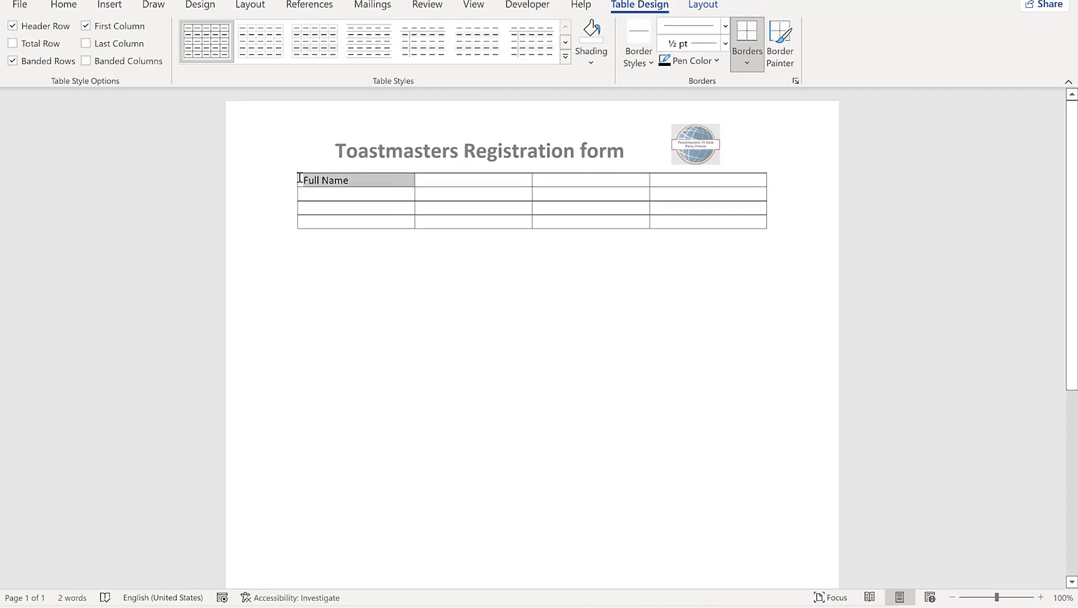
click(63, 4)
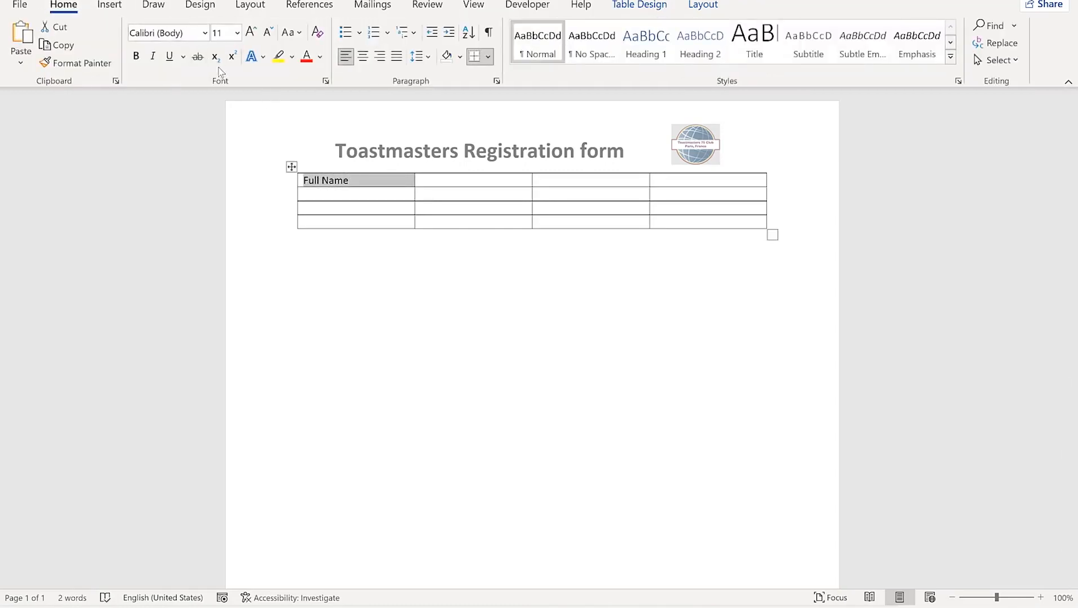
click(135, 56)
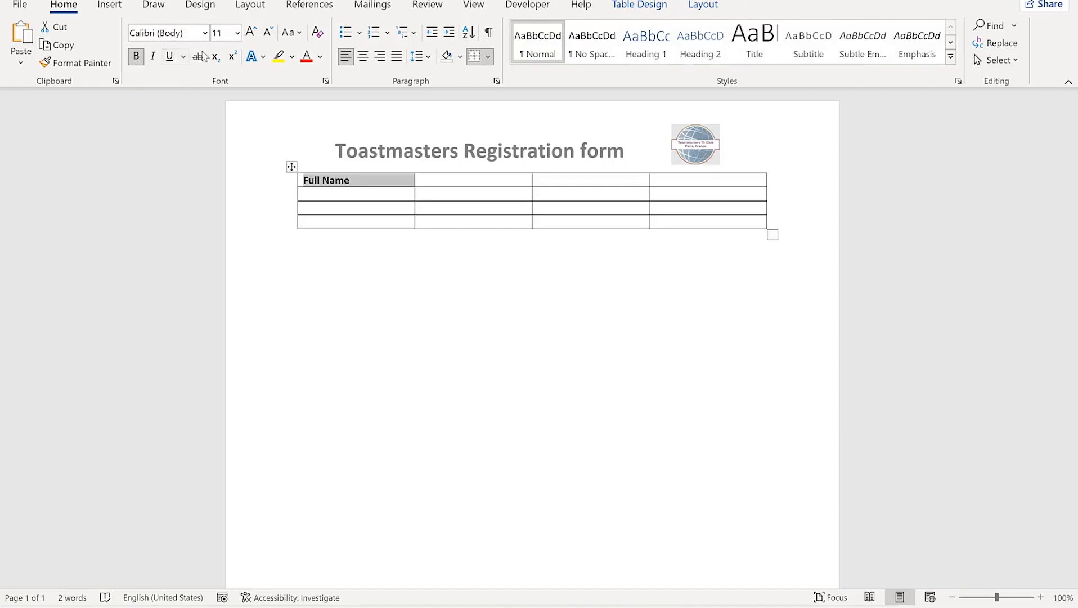
click(249, 32)
click(249, 32)
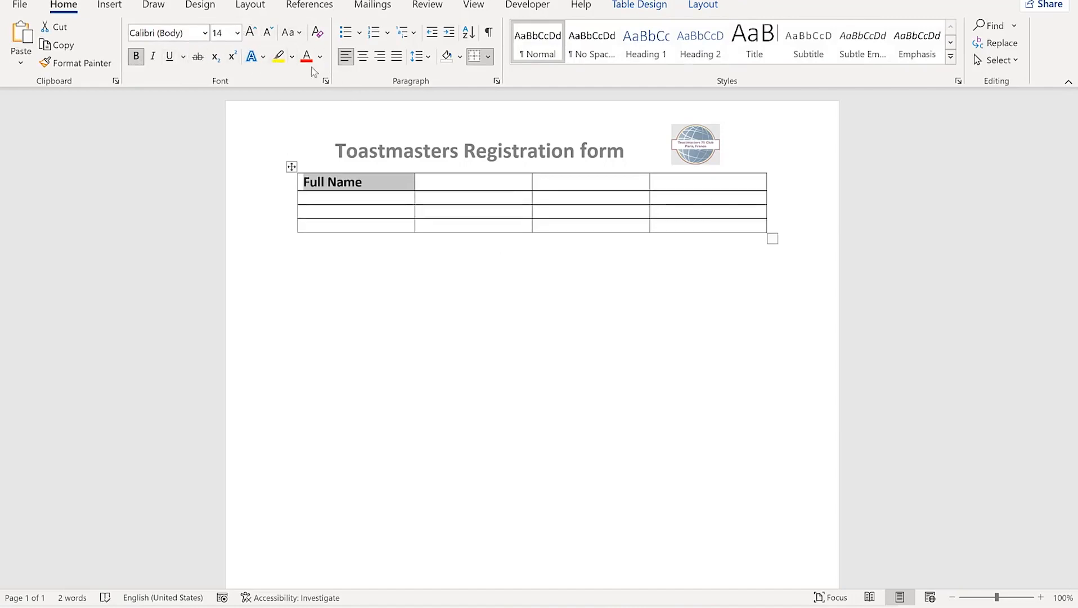
click(378, 58)
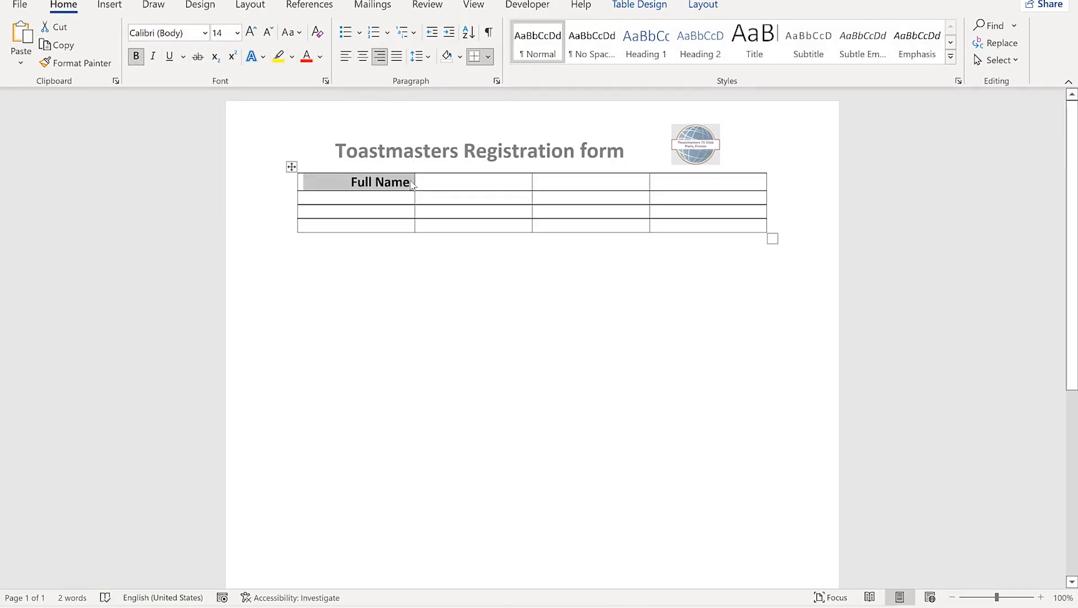
click(429, 186)
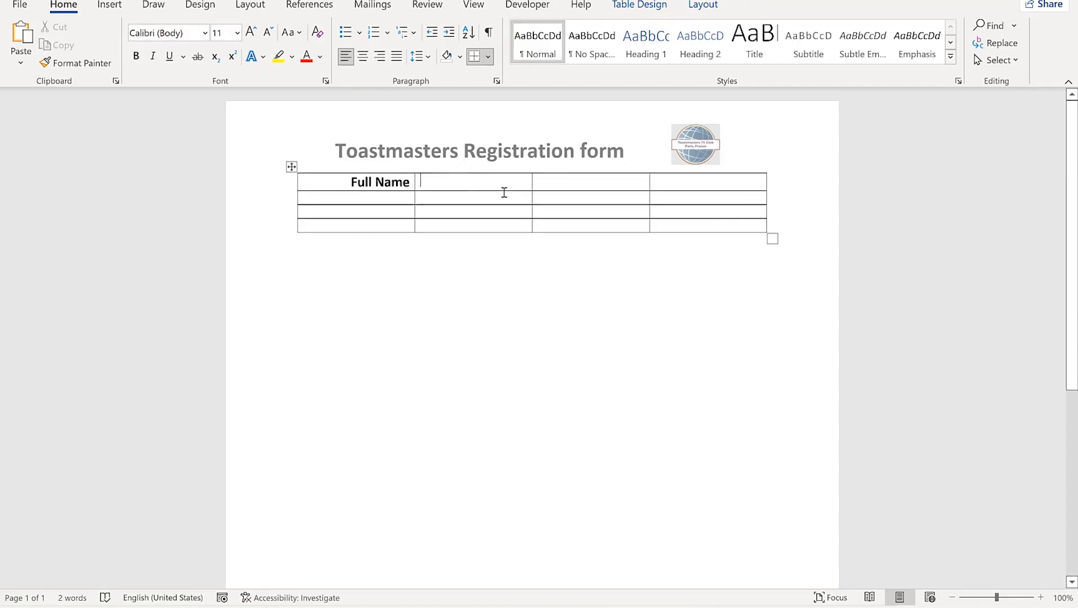
Insert a Rich Text content control beside Full Name and widen its column
drag(524, 179, 566, 180)
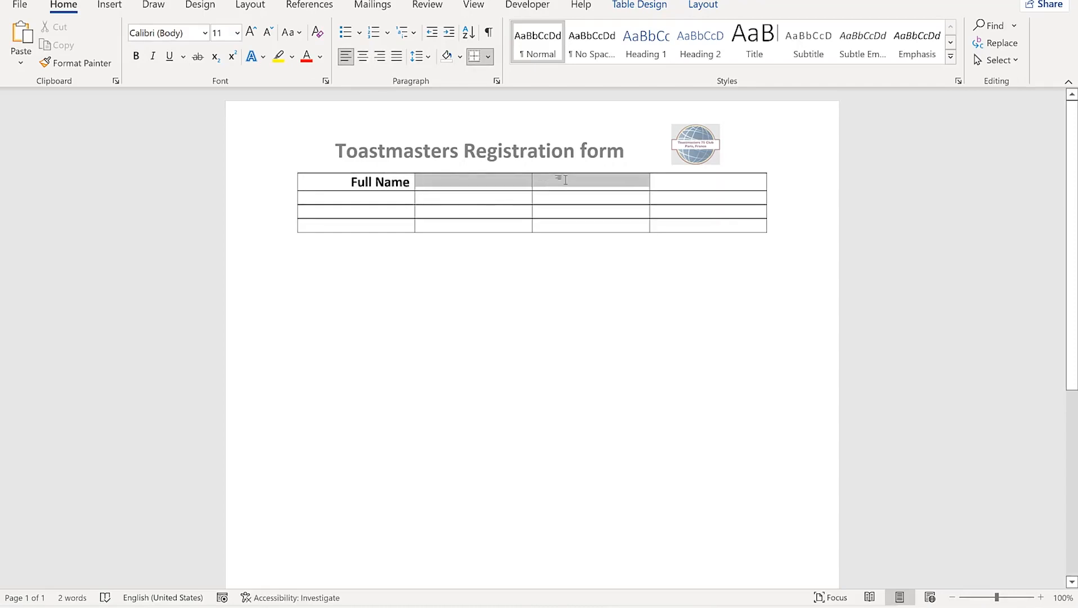
click(479, 181)
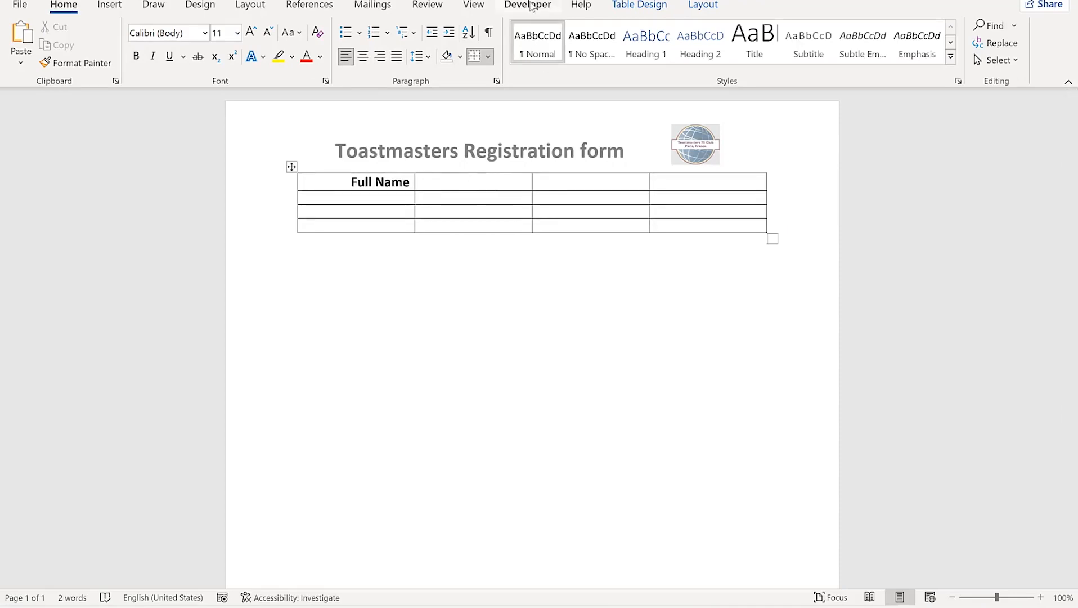
click(527, 5)
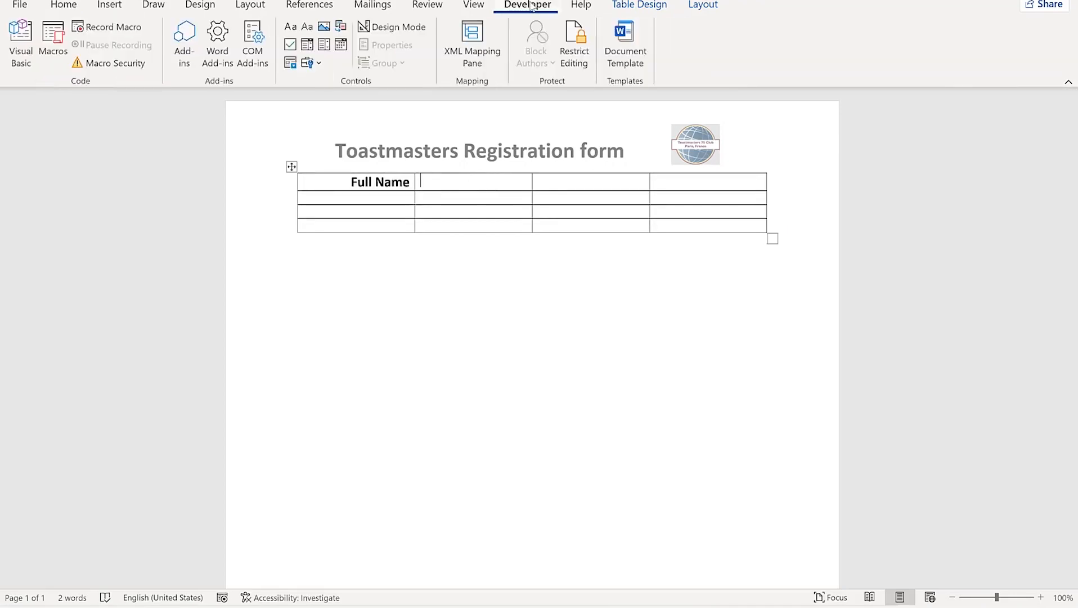
click(291, 31)
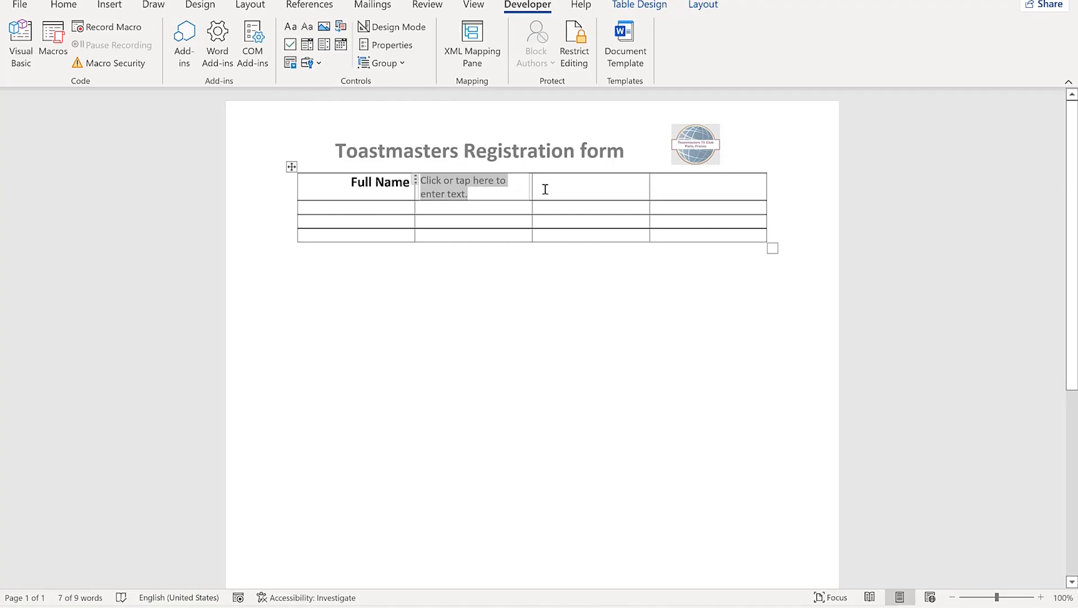
drag(533, 184, 577, 185)
Type 'Age' in the third cell and right-align it
click(609, 188)
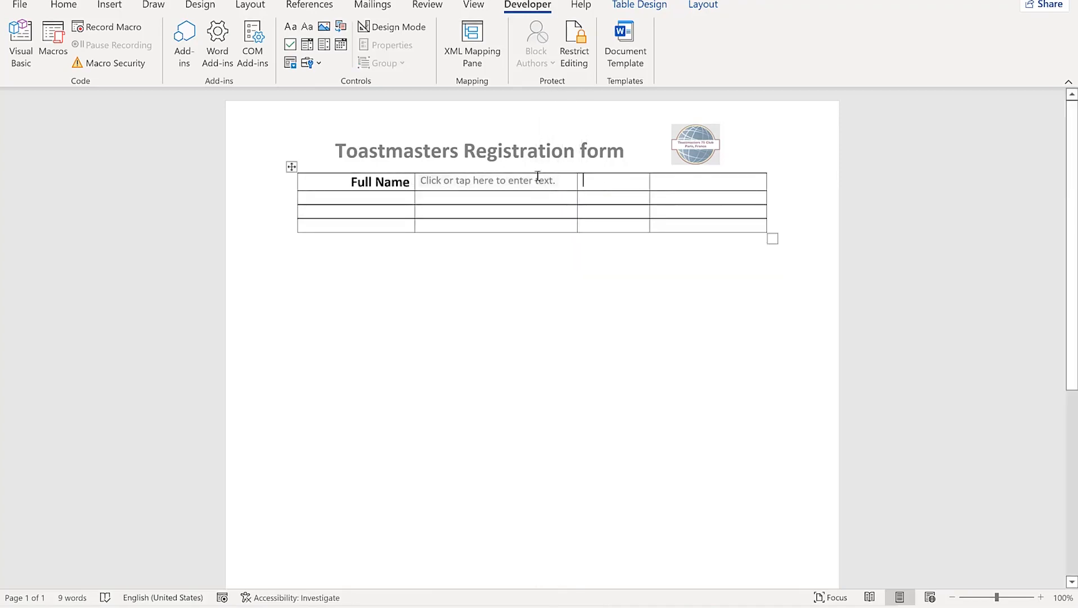
text(Age)
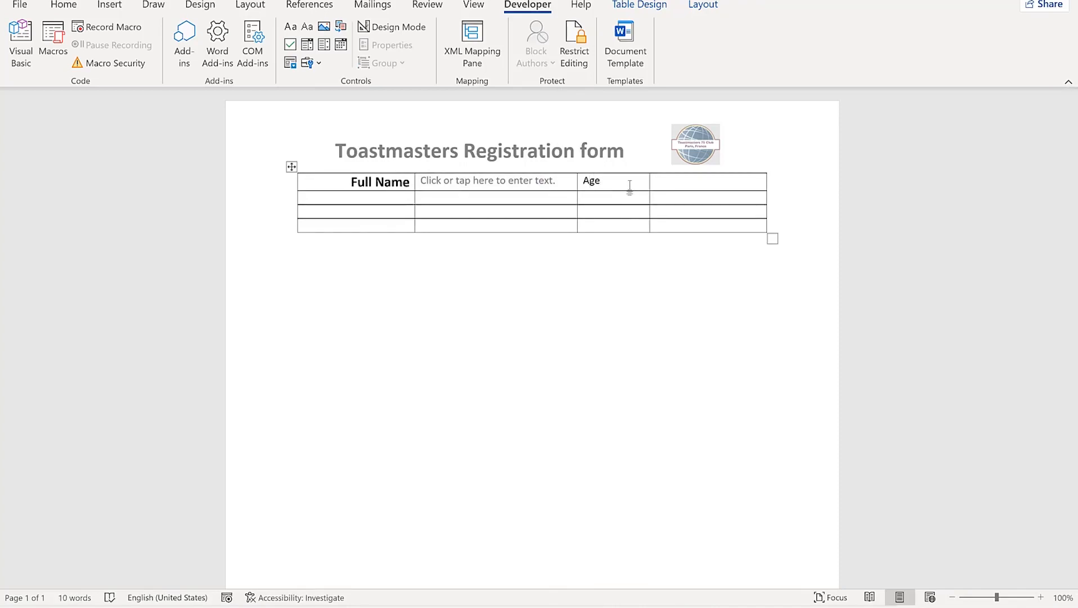
mouse_move(610, 179)
mouse_down()
mouse_move(506, 181)
mouse_move(583, 180)
mouse_up()
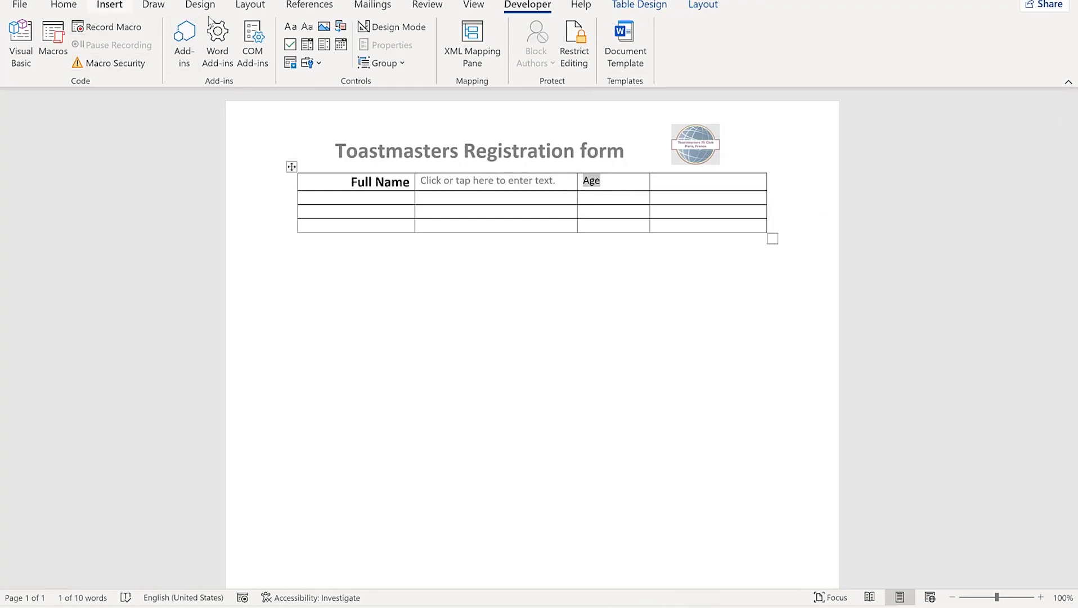
click(63, 4)
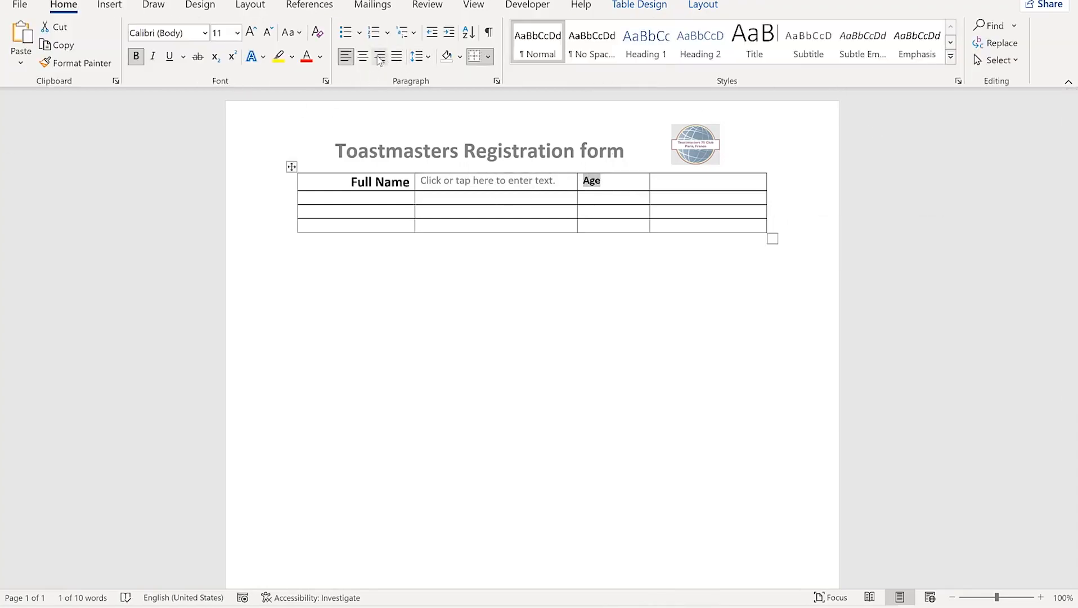
click(380, 57)
click(678, 183)
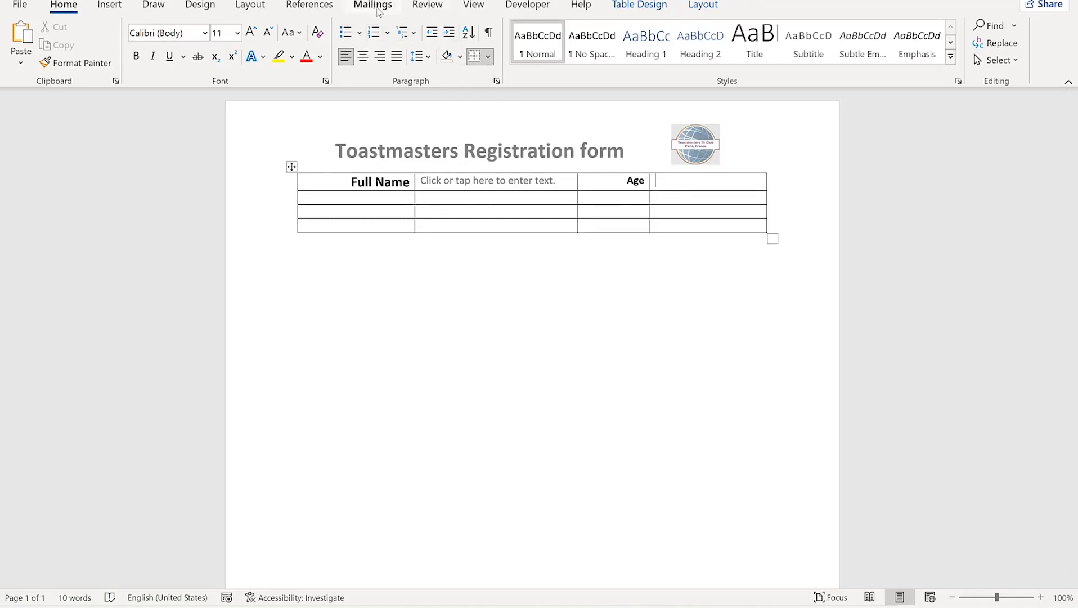
Add a text field beside Age and a Country of Residence row with its own field
click(535, 10)
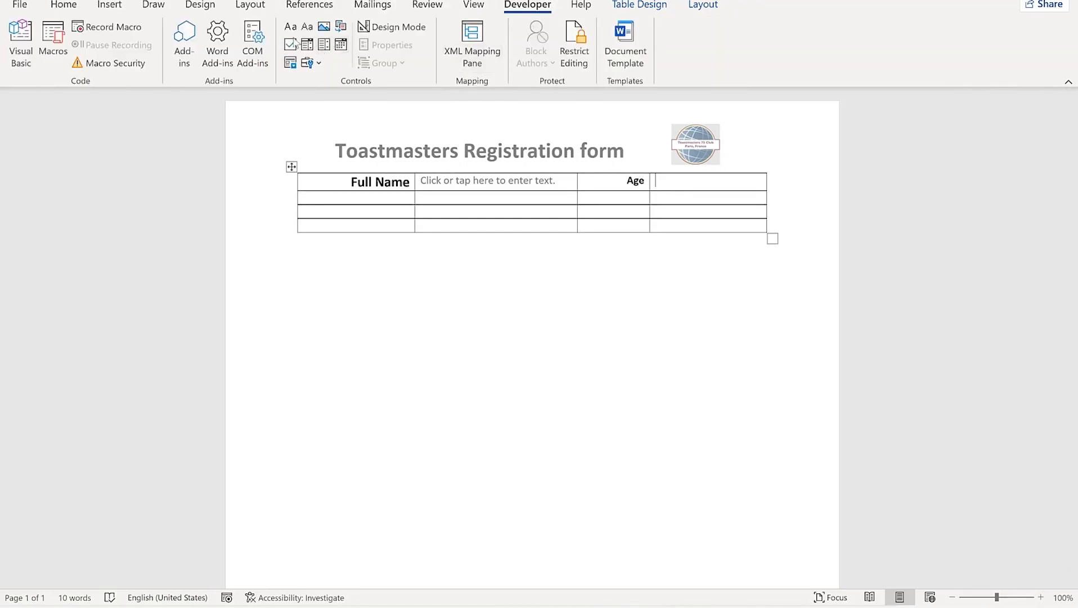
click(307, 28)
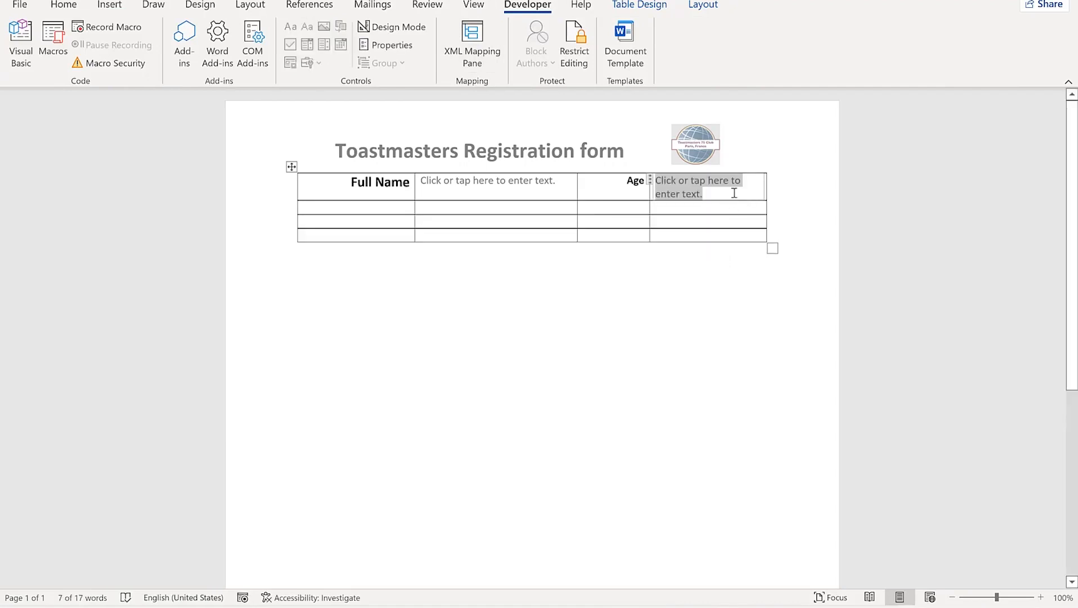
click(704, 291)
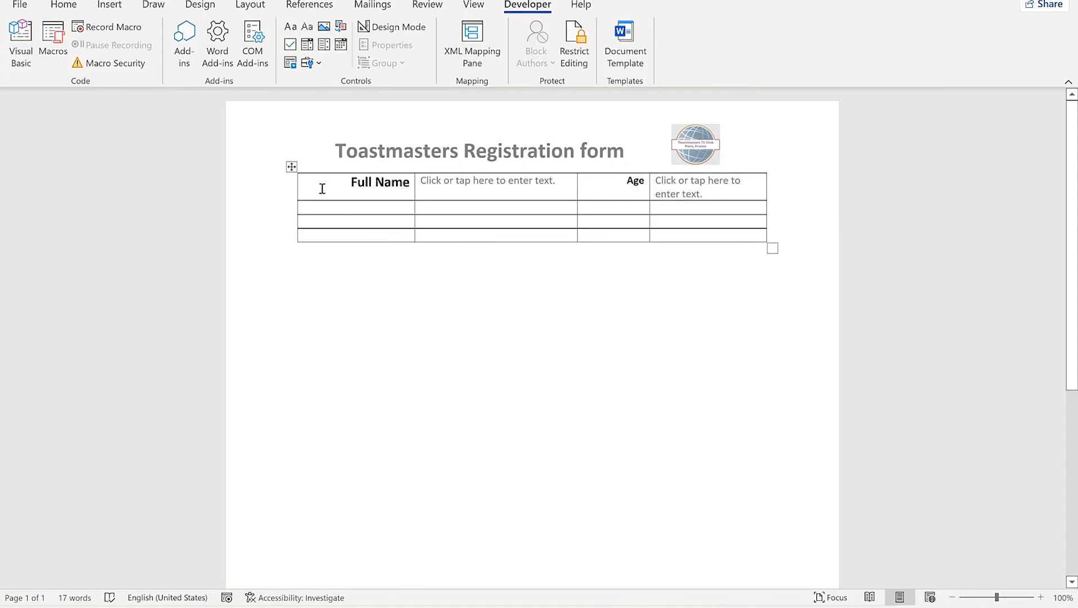
click(372, 207)
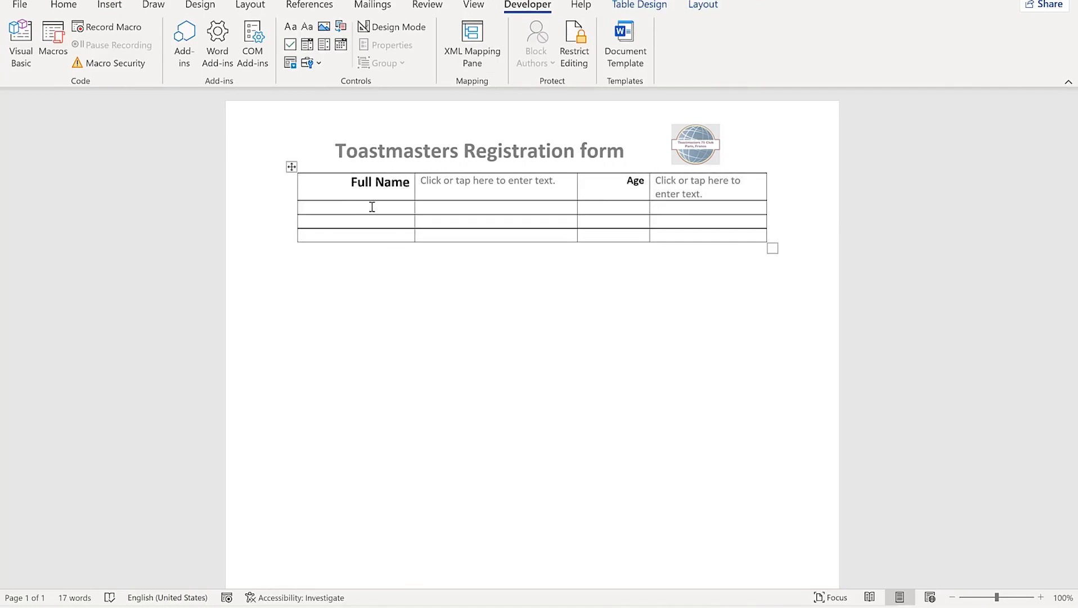
text(Country of Residence)
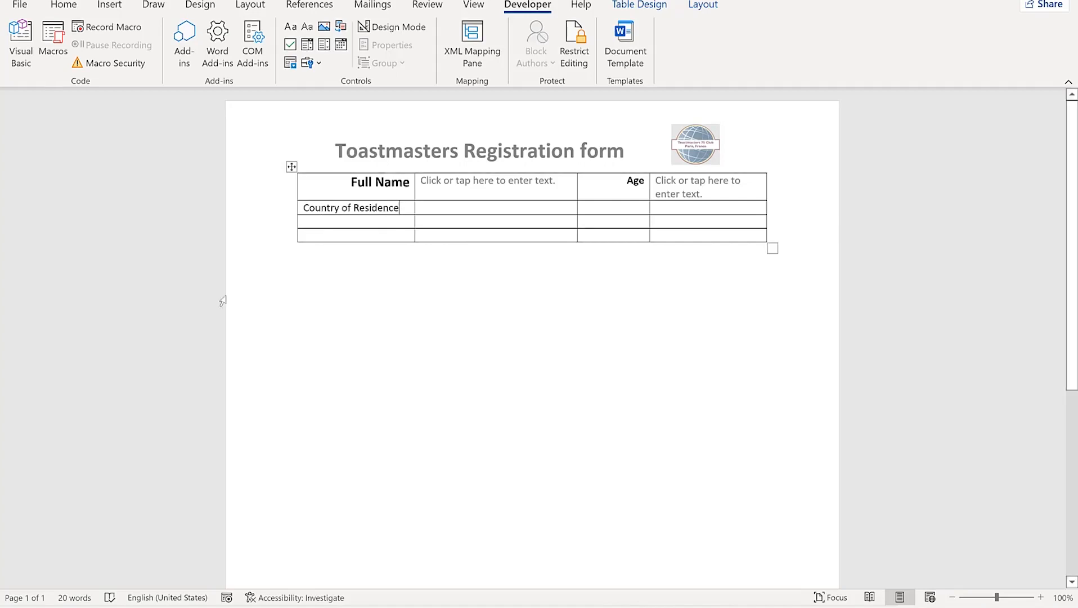
click(443, 208)
click(290, 27)
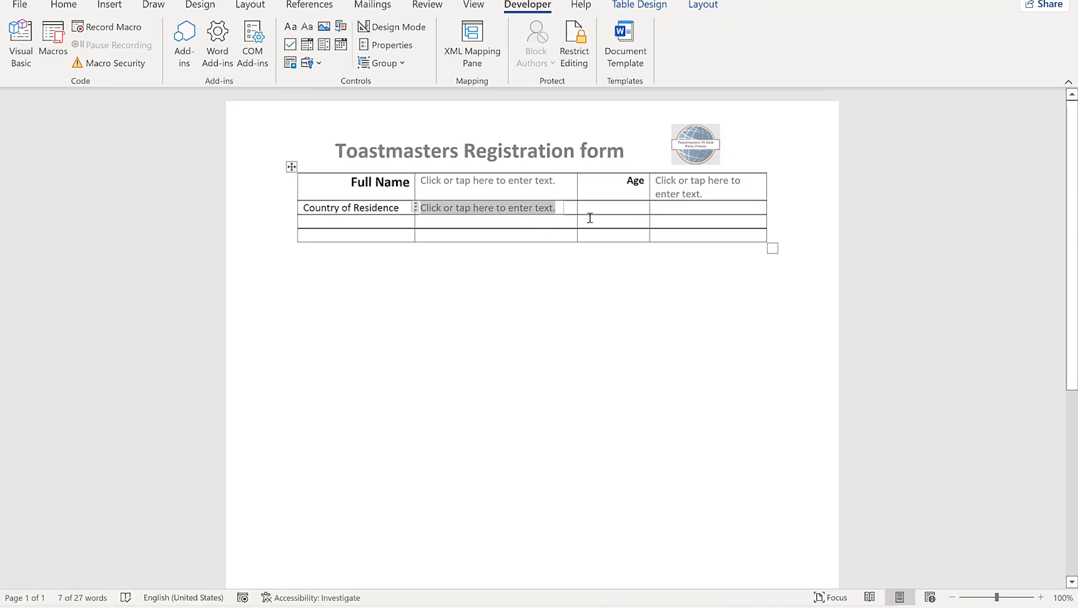
click(618, 208)
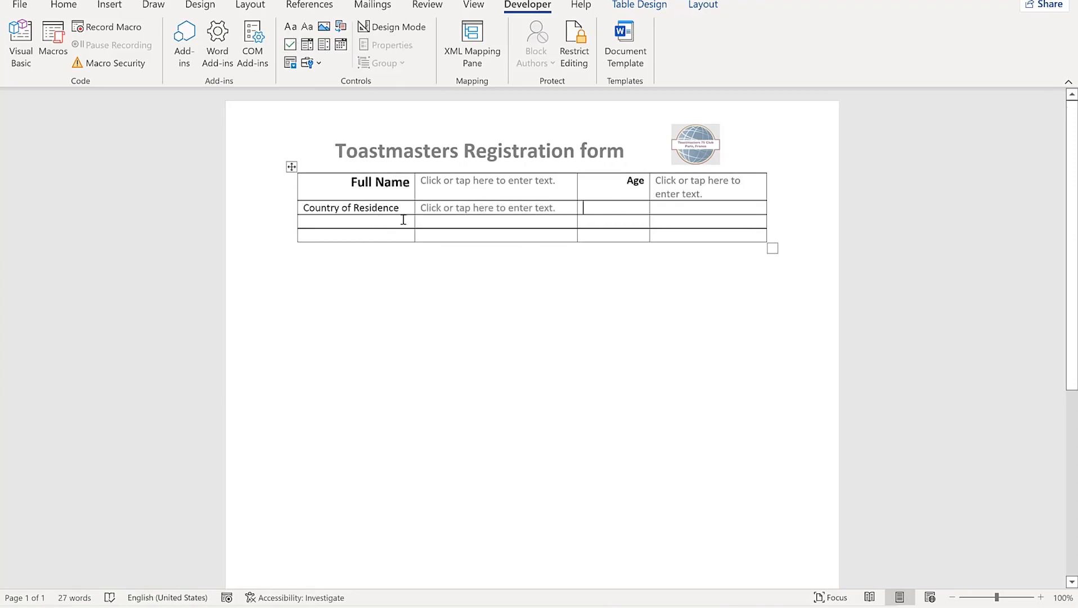
Add a Phone number label with a text field and an Email label below it
click(356, 223)
text(Phone number)
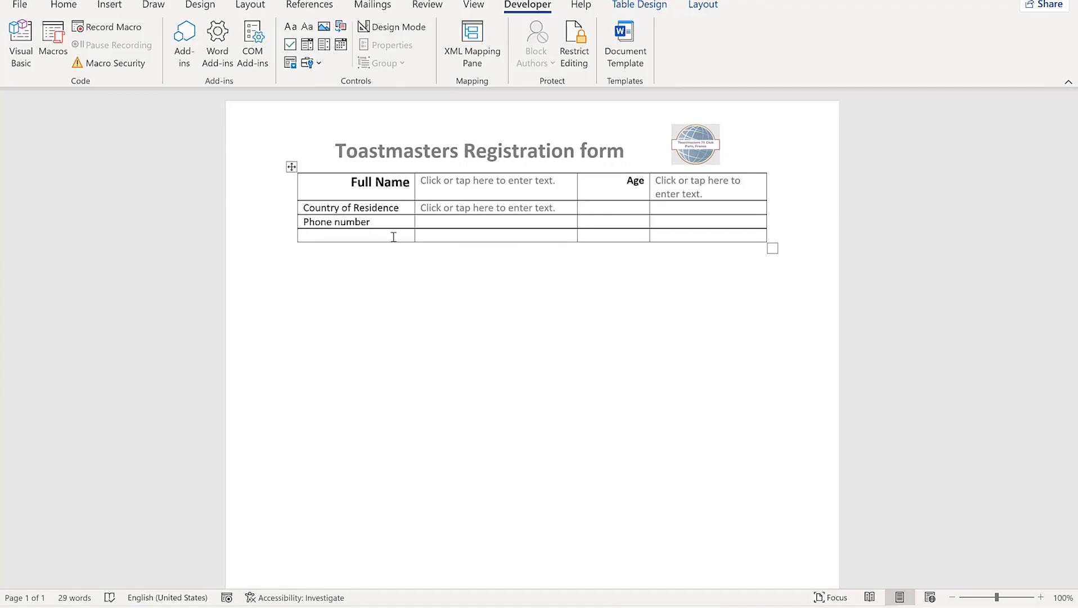
click(290, 27)
click(356, 235)
text(Email:)
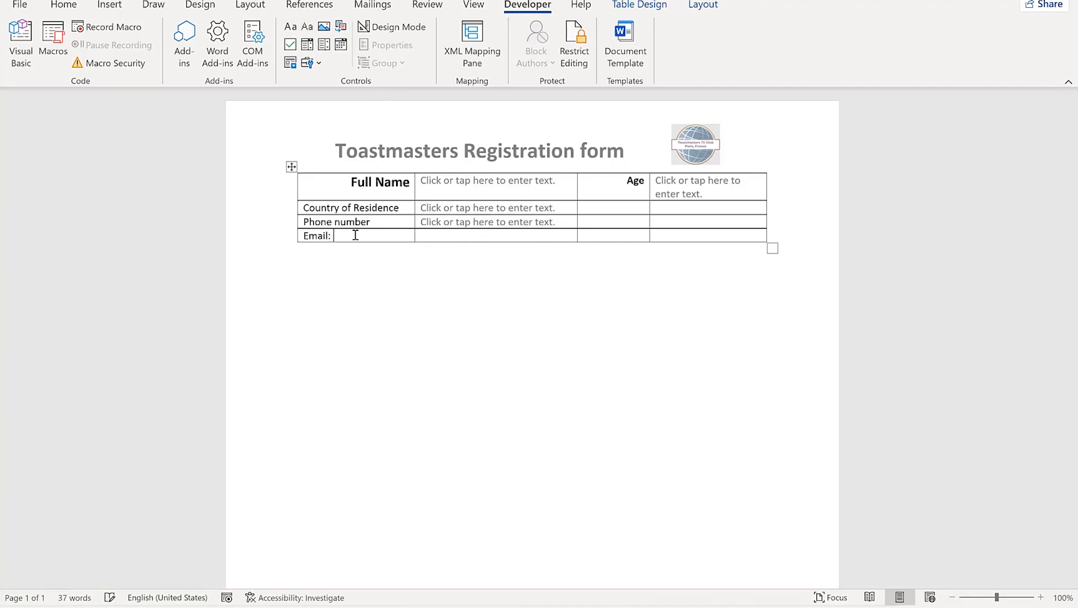
Bold and right-align the Country, Phone number and Email labels, and add an Email text field
drag(344, 235, 311, 205)
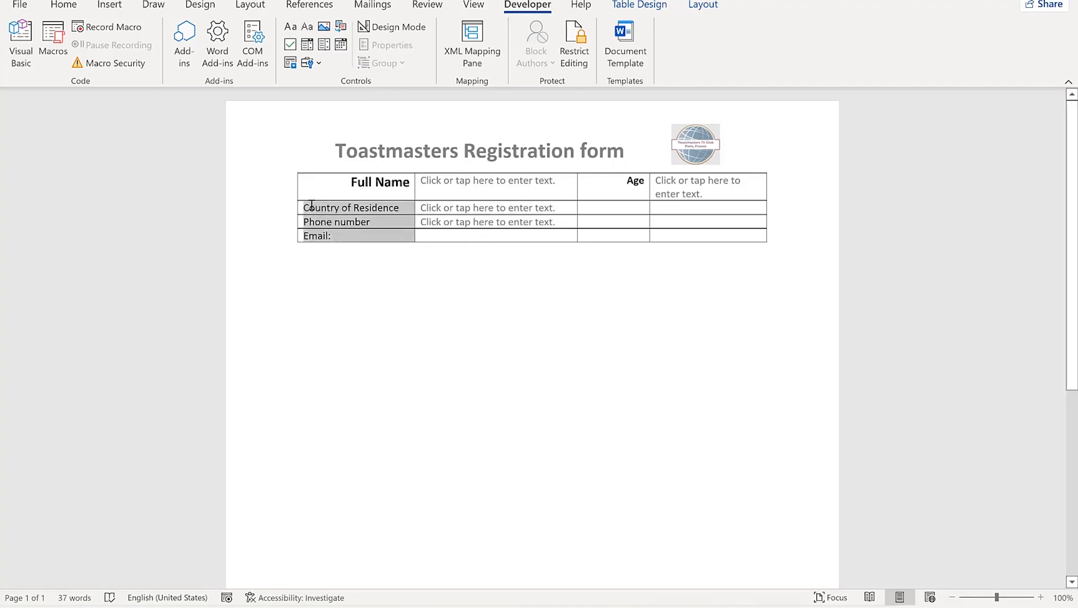
click(64, 5)
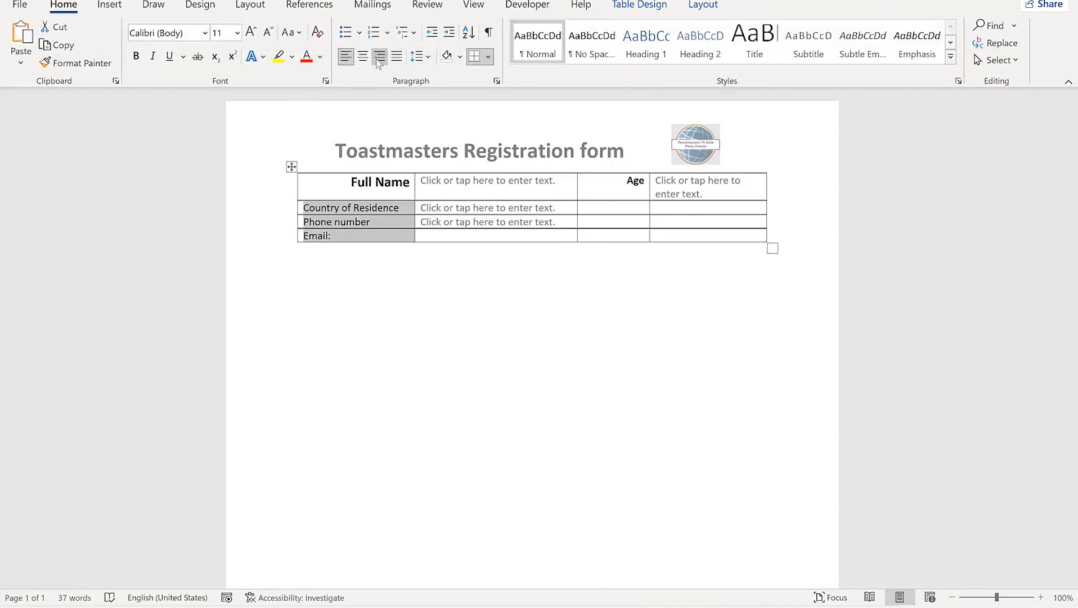
click(379, 59)
click(136, 57)
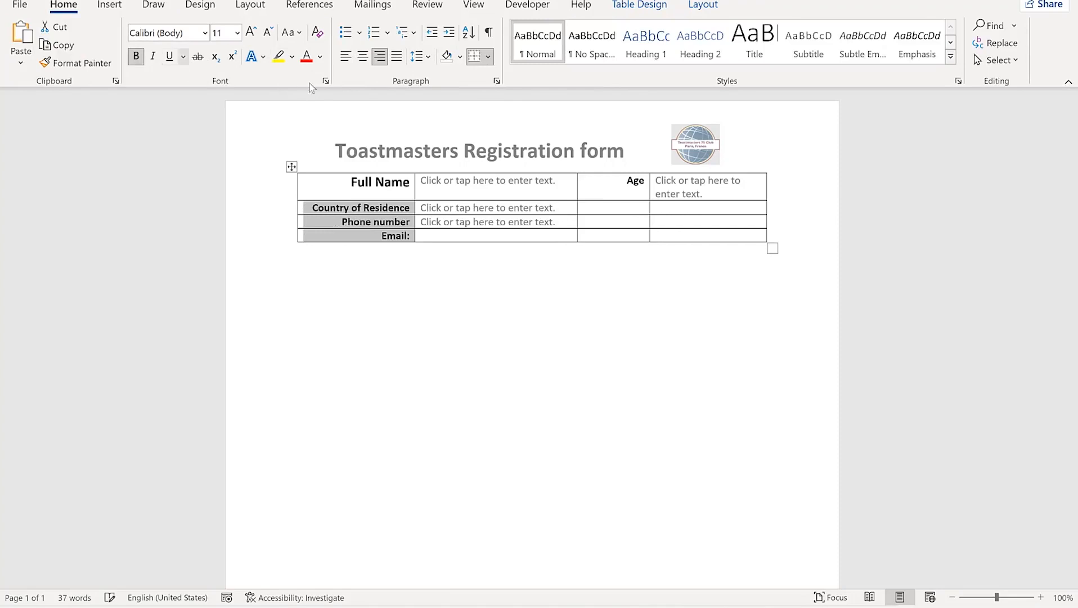
click(440, 239)
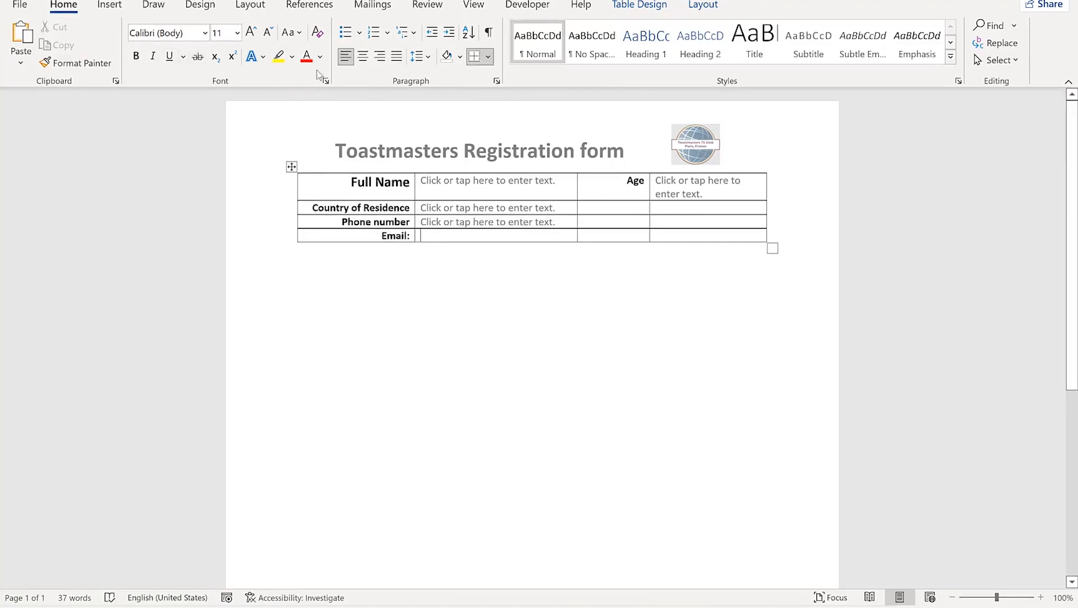
click(527, 5)
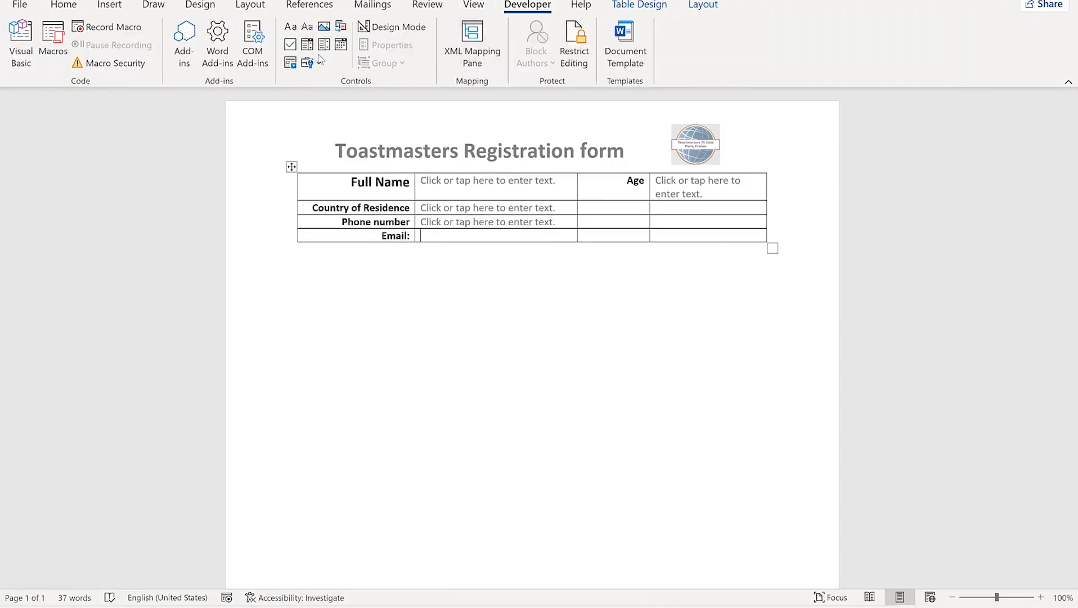
click(290, 27)
click(396, 248)
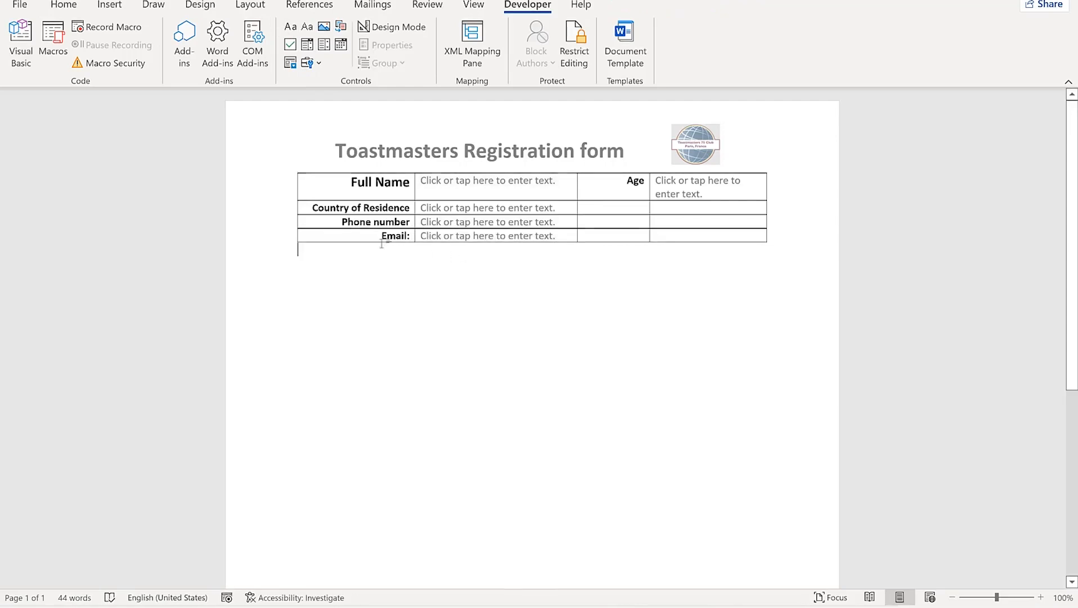
mouse_move(292, 244)
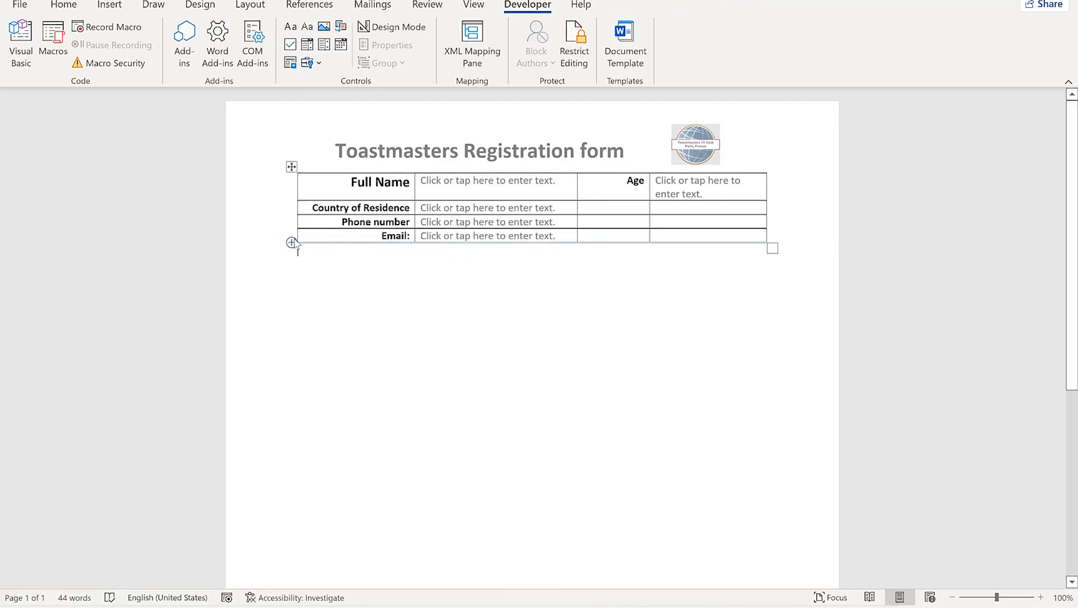
Add rows below Email and type 'Reasons for joining' in the first new row
click(292, 243)
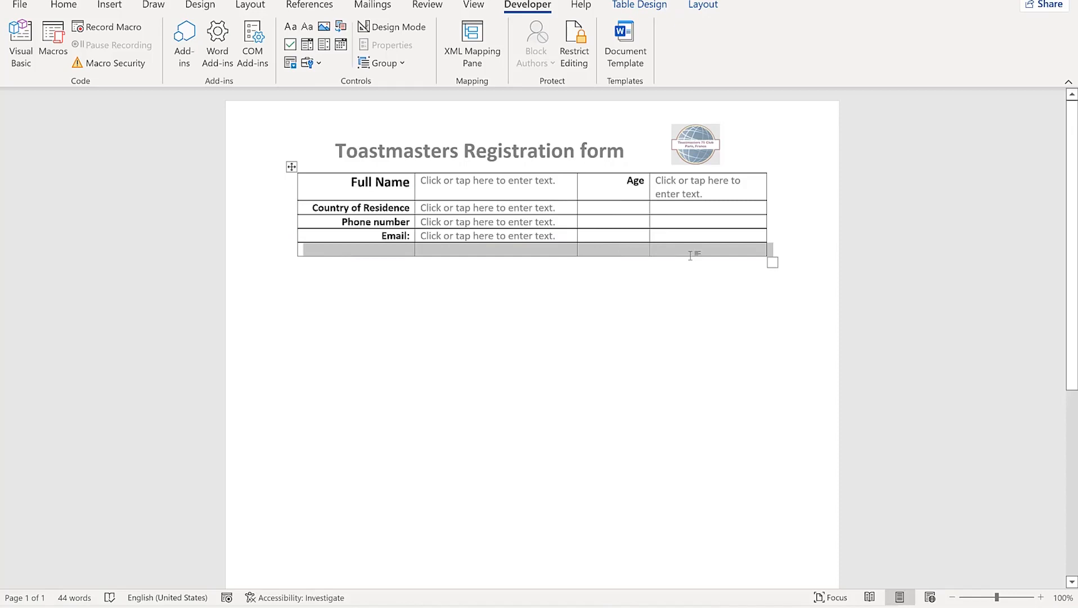
click(690, 255)
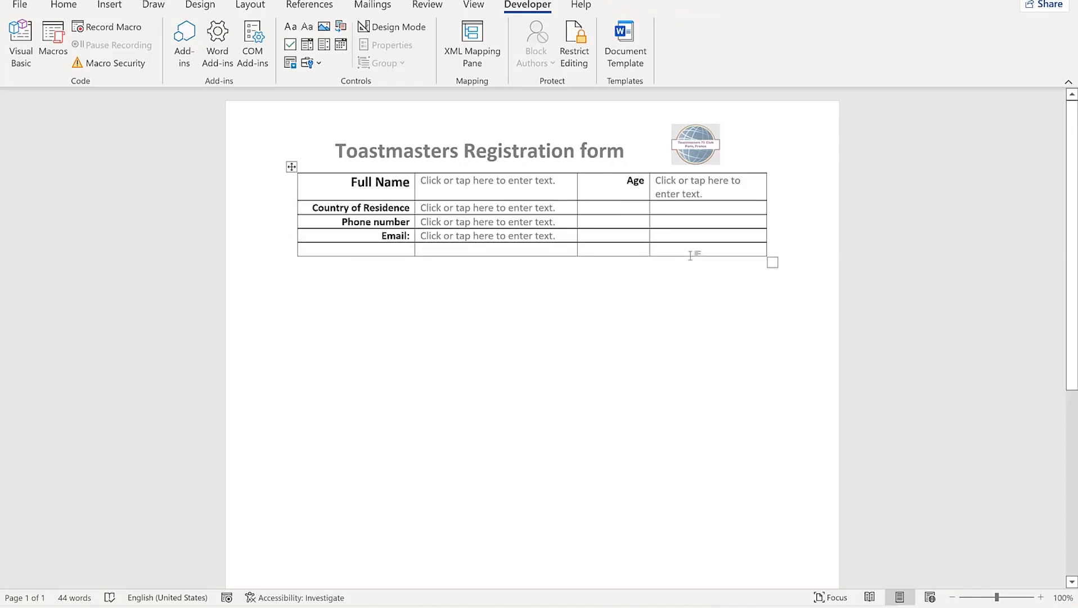
key(Left)
key(Return)
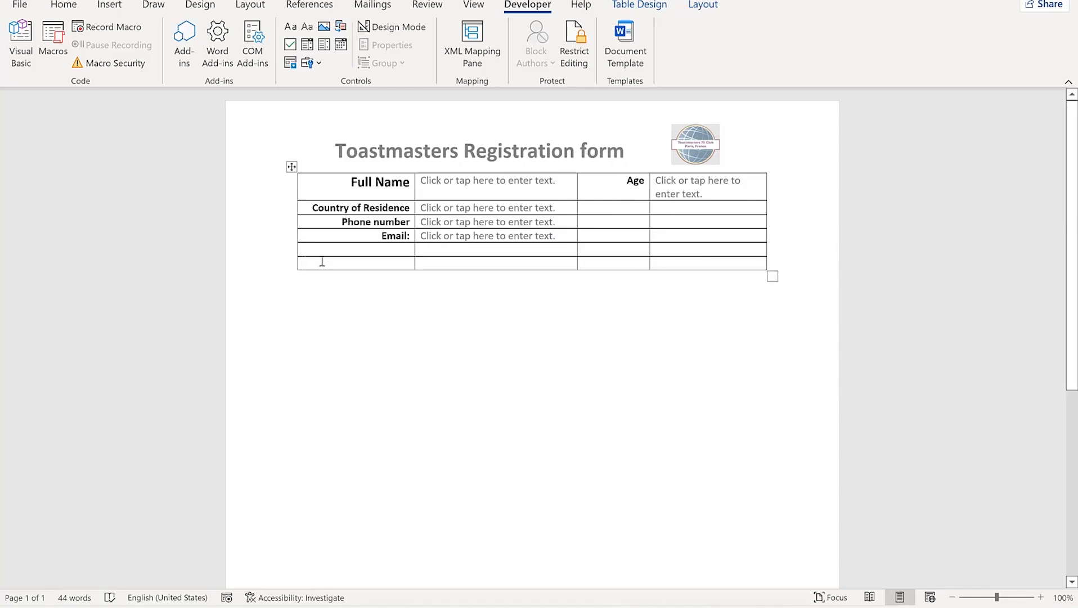
click(293, 276)
click(396, 251)
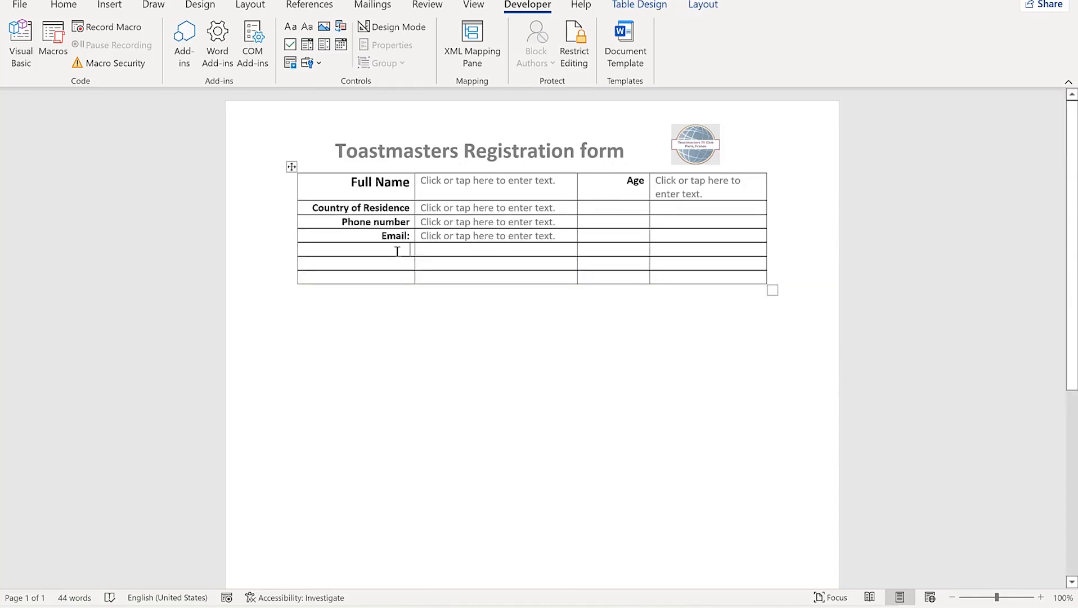
text(Reasons for joining)
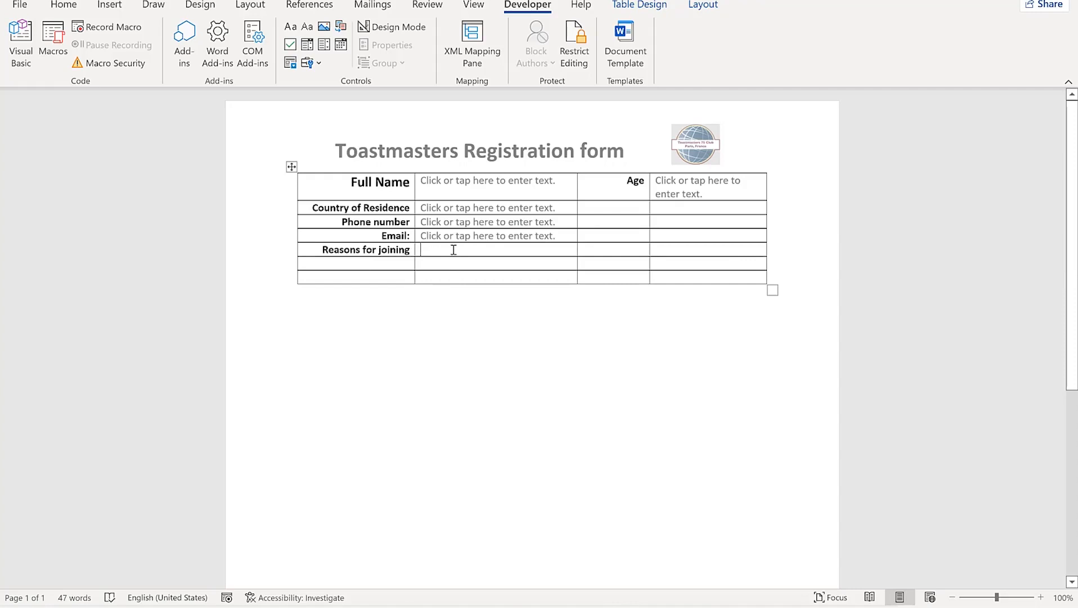
click(454, 250)
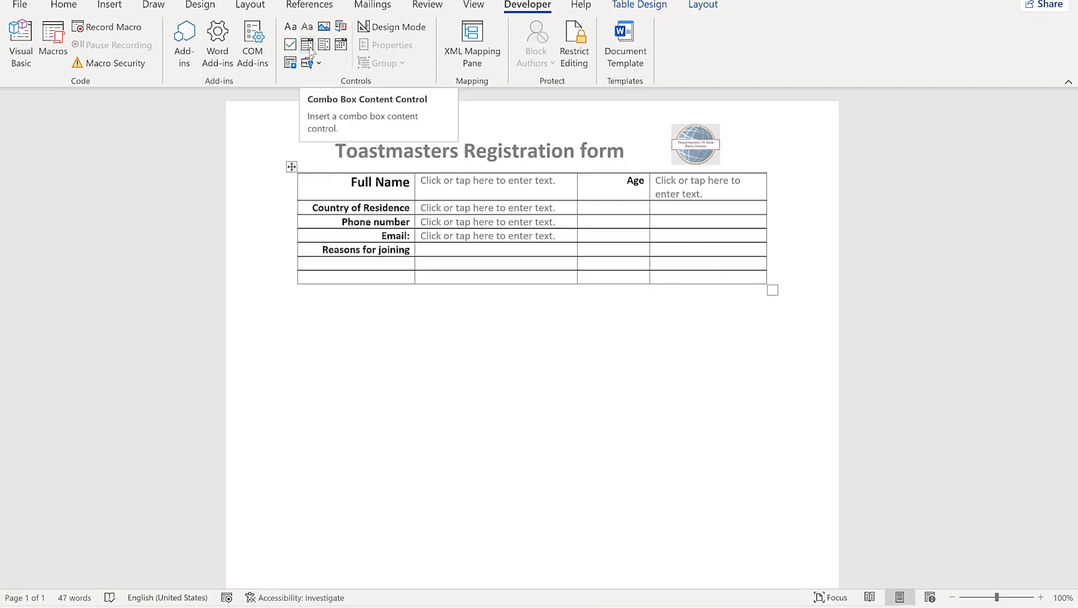
Insert a combo box for Reasons for joining with choices Leadership, Public speaking and Both
click(307, 45)
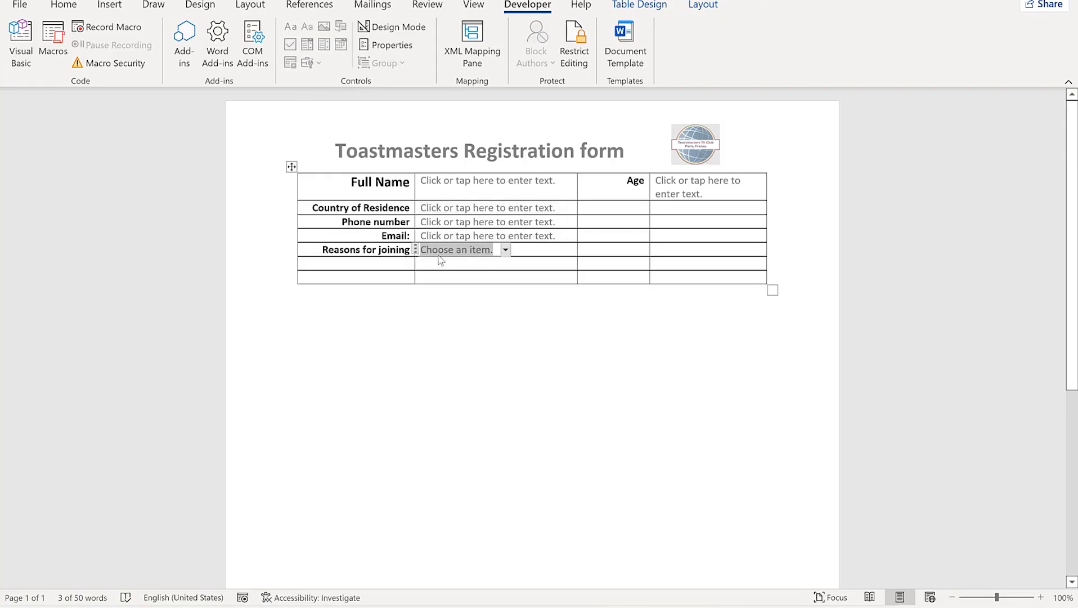
click(401, 49)
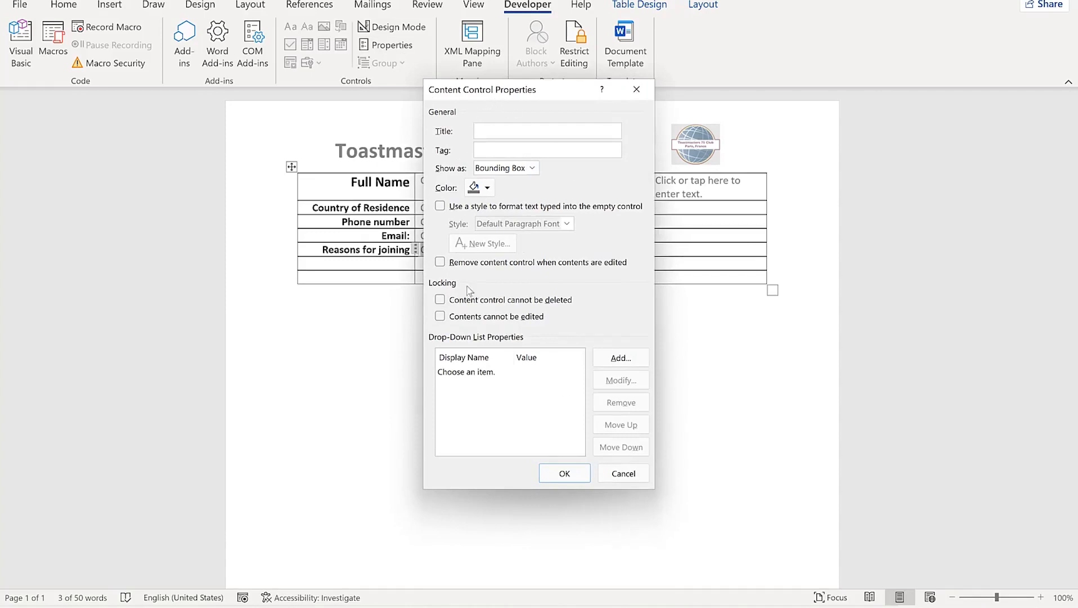
click(630, 361)
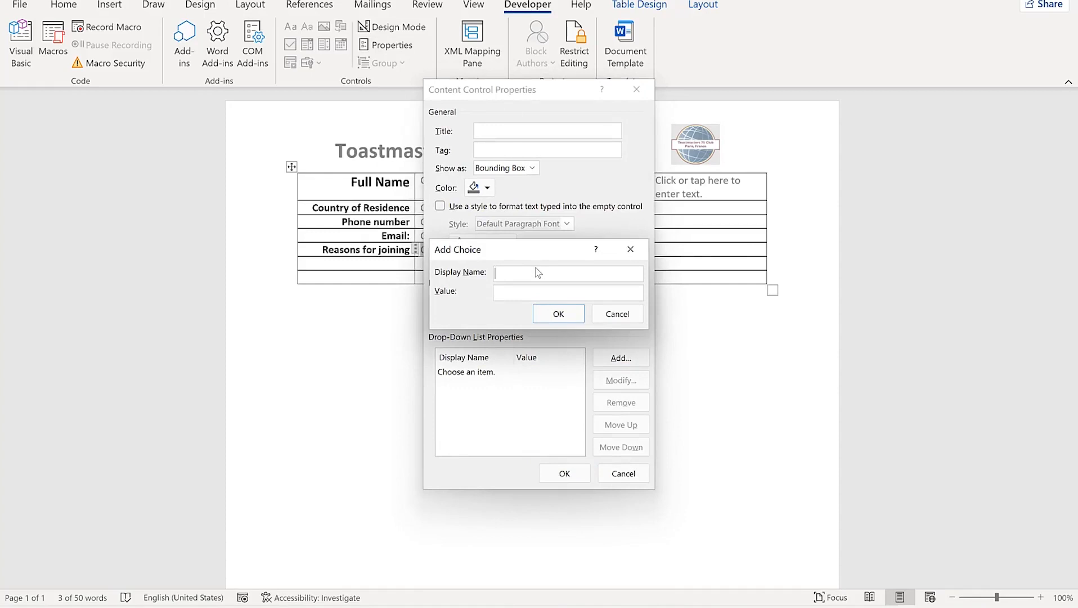
text(eadership)
key(Return)
key(Return)
text(Public speaking)
key(Return)
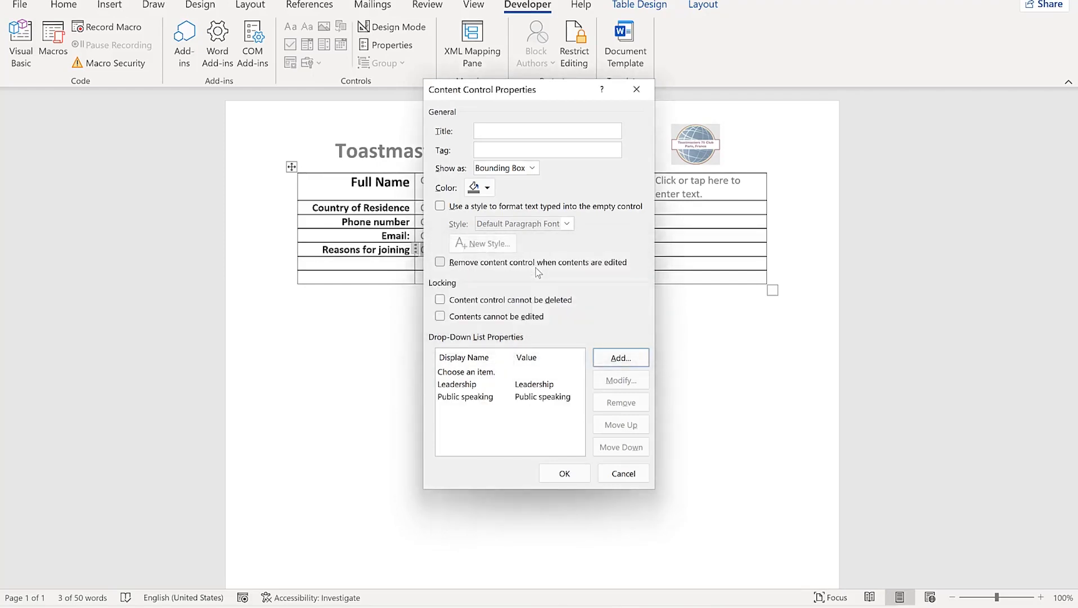
key(Return)
text(Both)
key(Return)
click(568, 471)
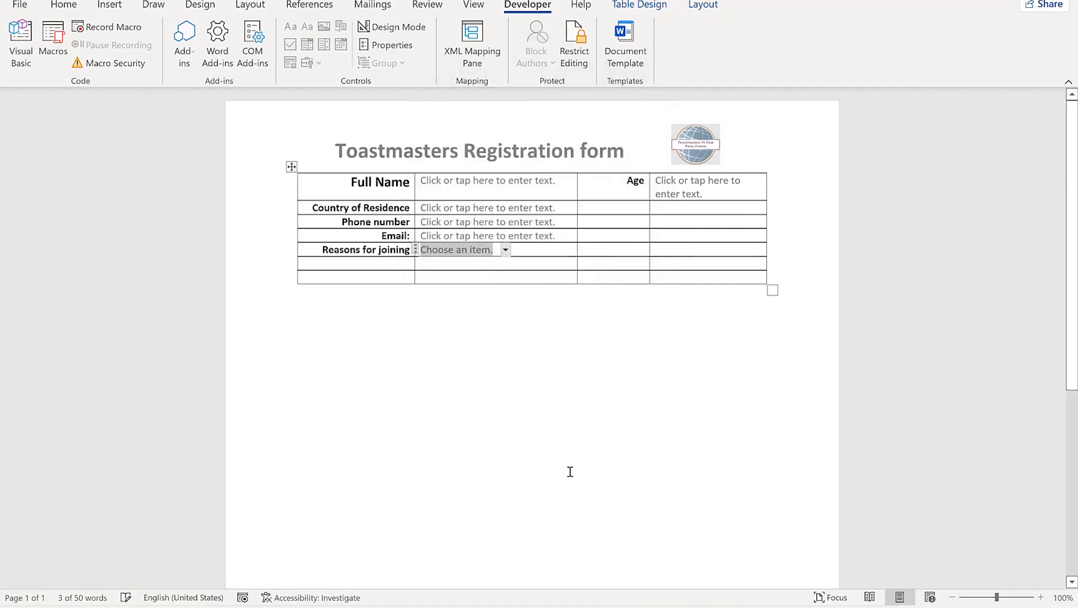
Test the combo box by picking Both, then Leadership, then resetting to Choose an item
click(520, 317)
click(487, 252)
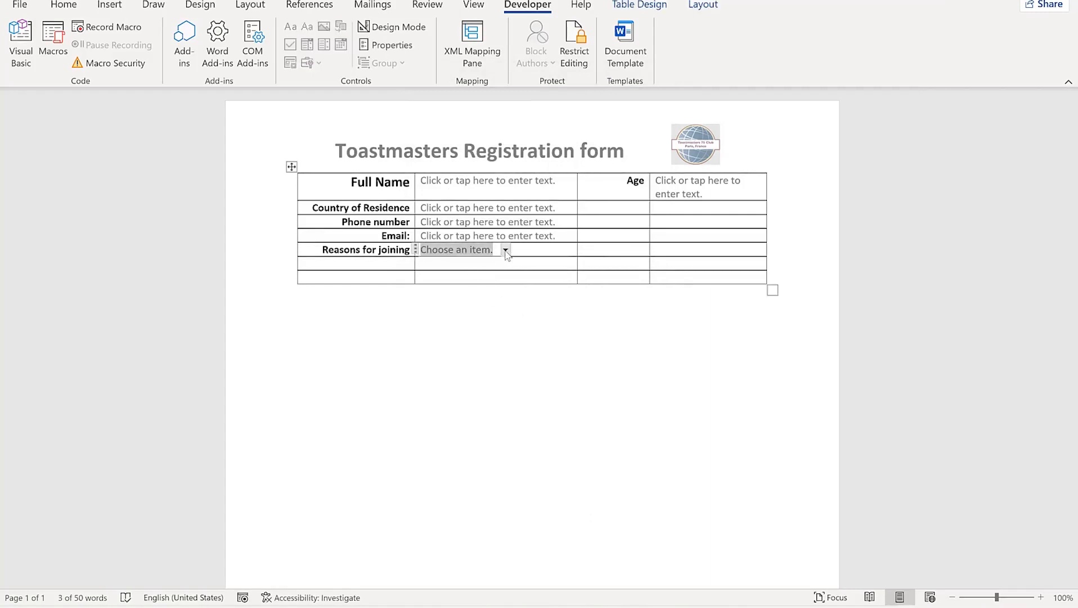
click(505, 252)
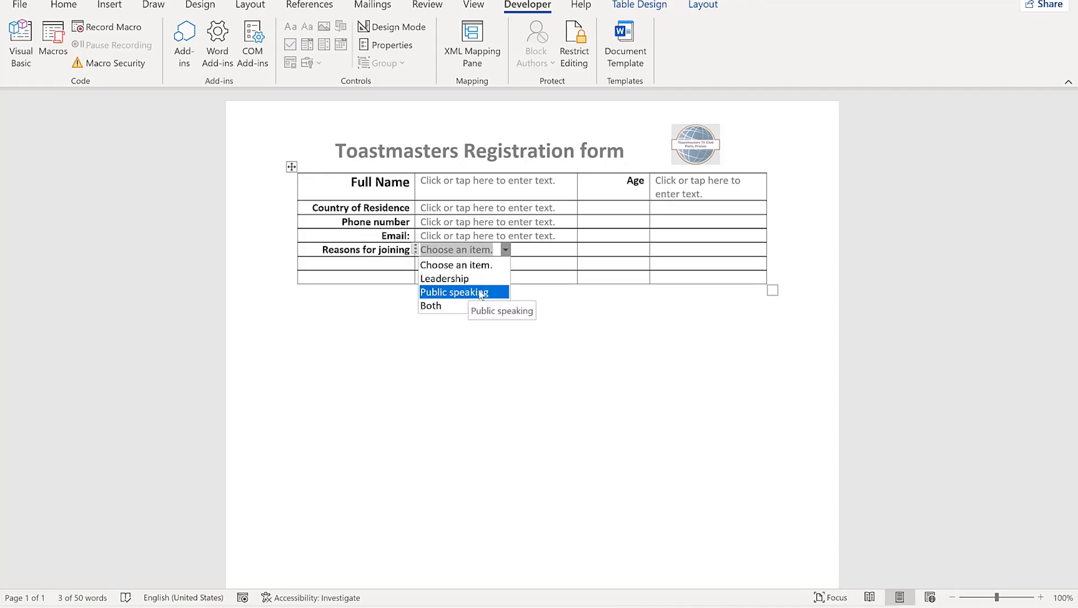
click(449, 307)
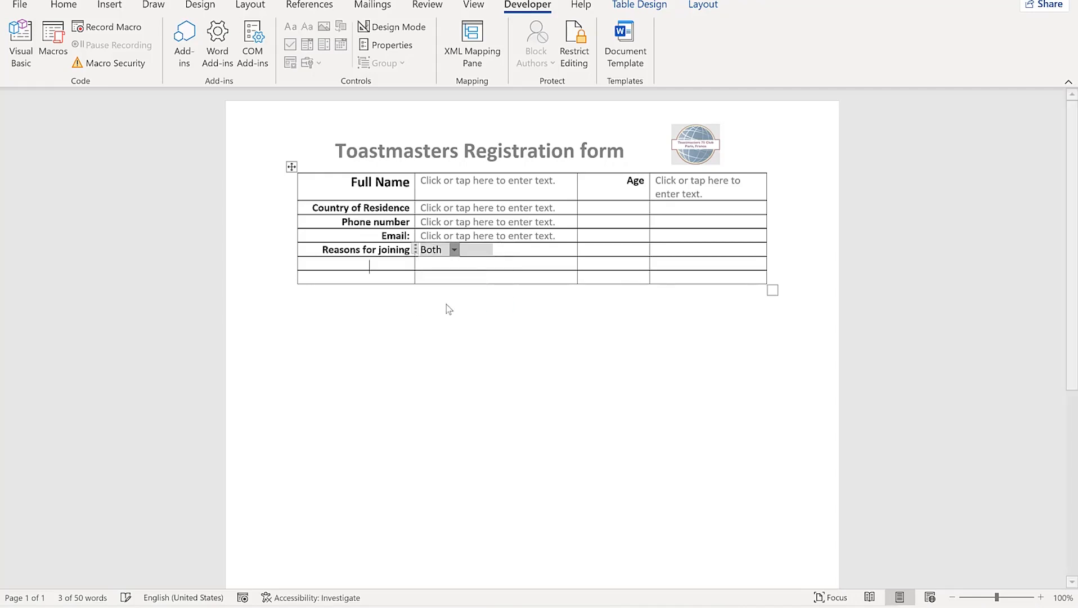
click(454, 250)
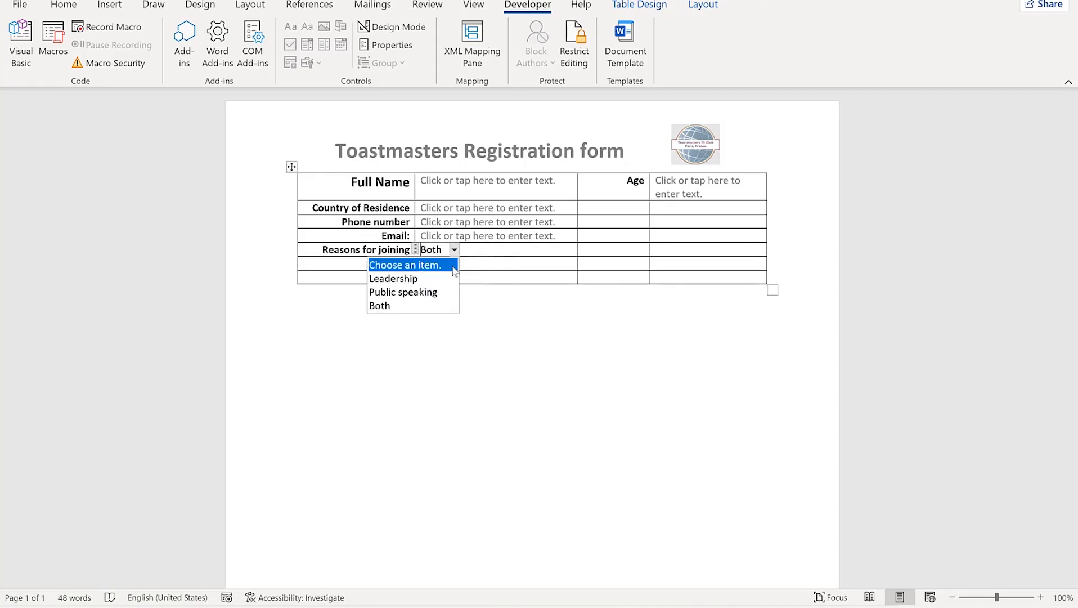
click(422, 280)
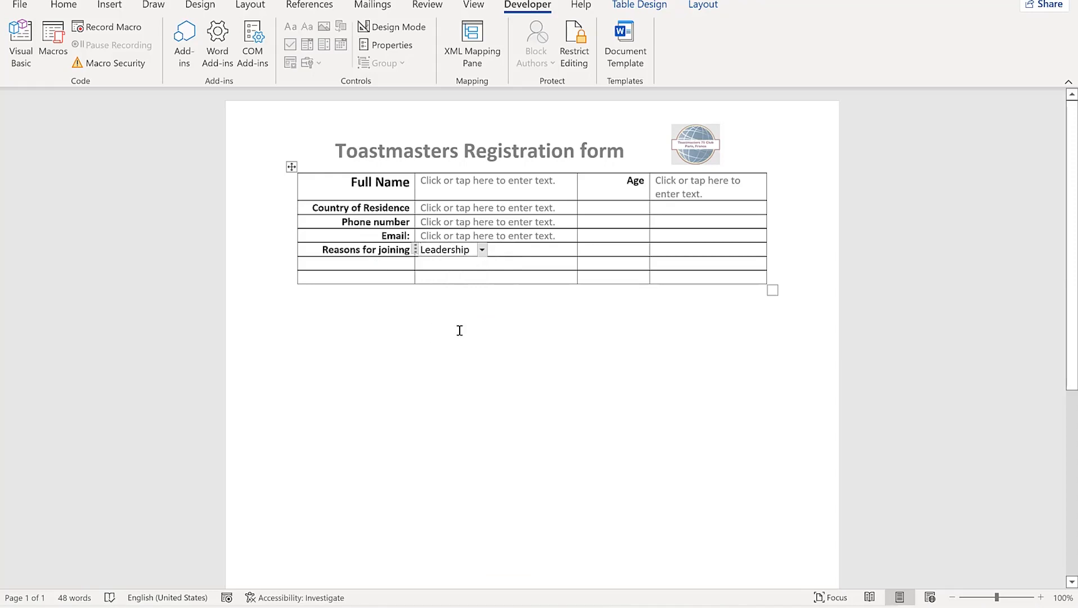
click(482, 250)
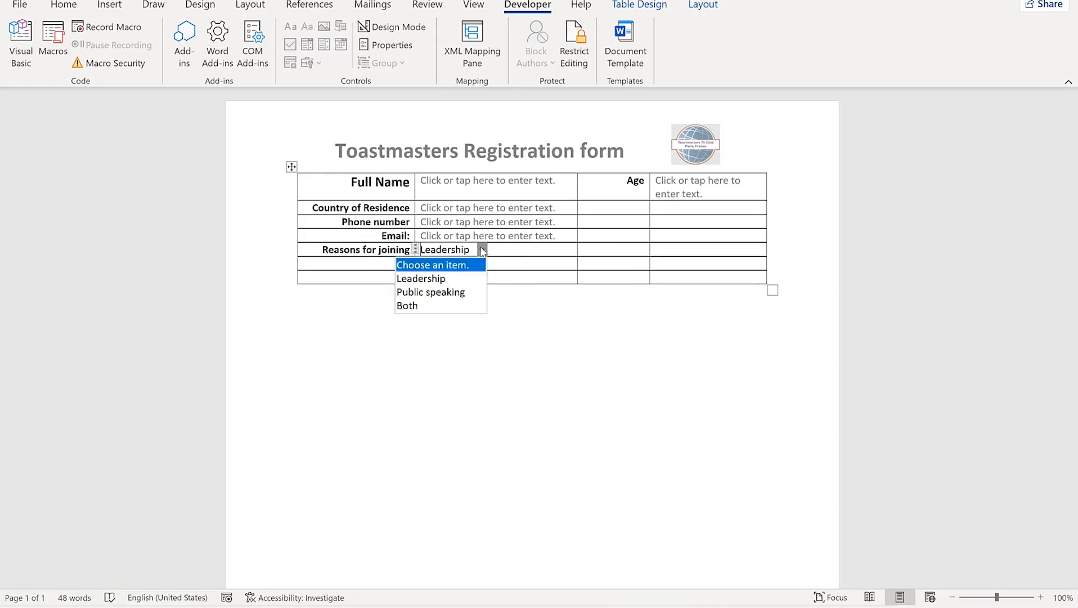
click(450, 266)
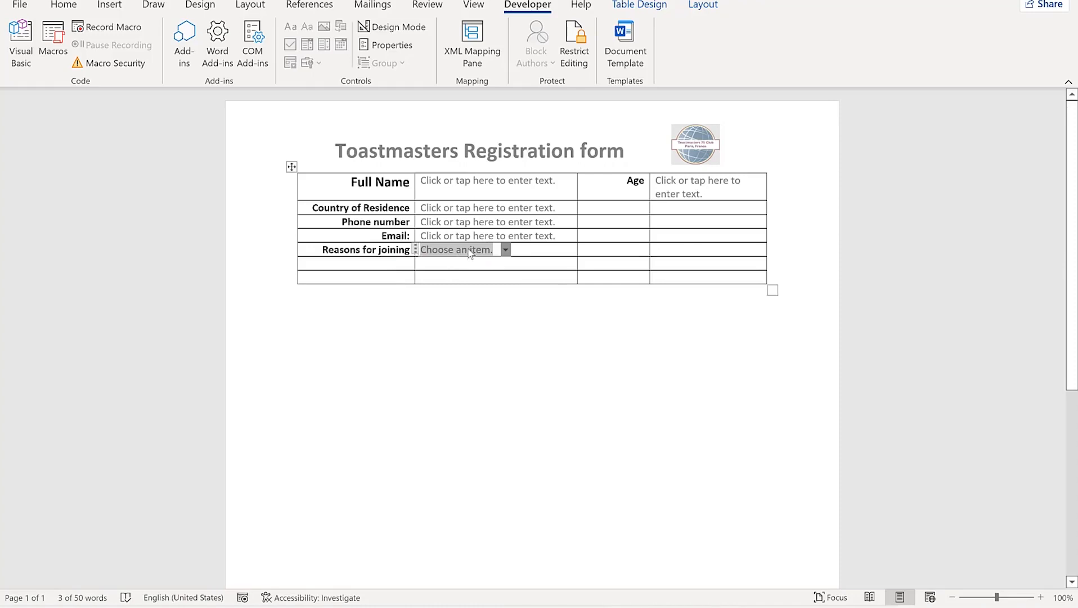
Enter 'Build confidence' in the combo box and add a 'Years of Experience' label
text(Bu)
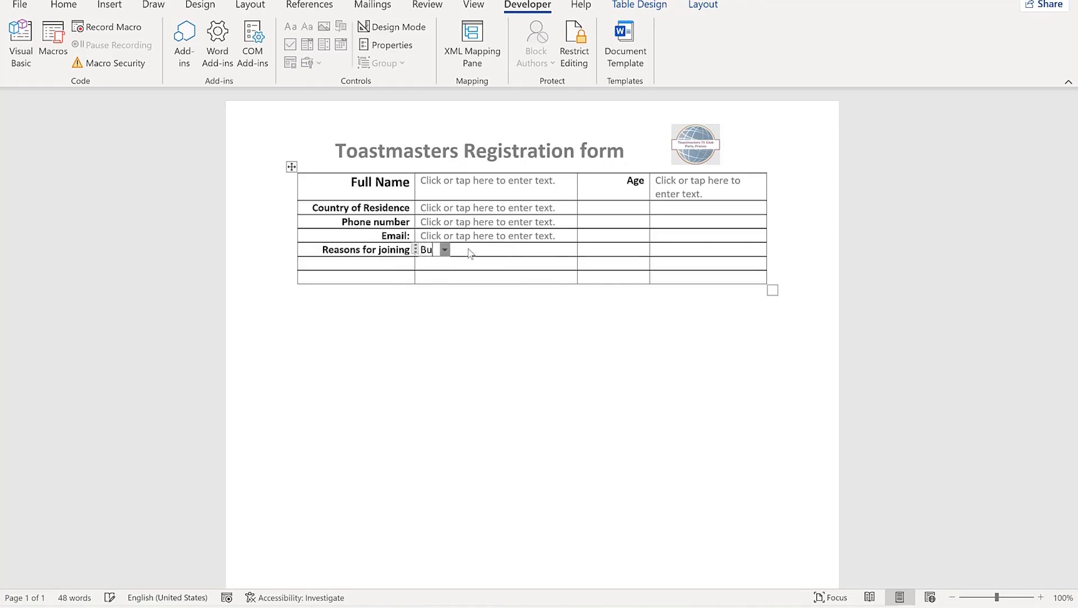
text(ild confidence)
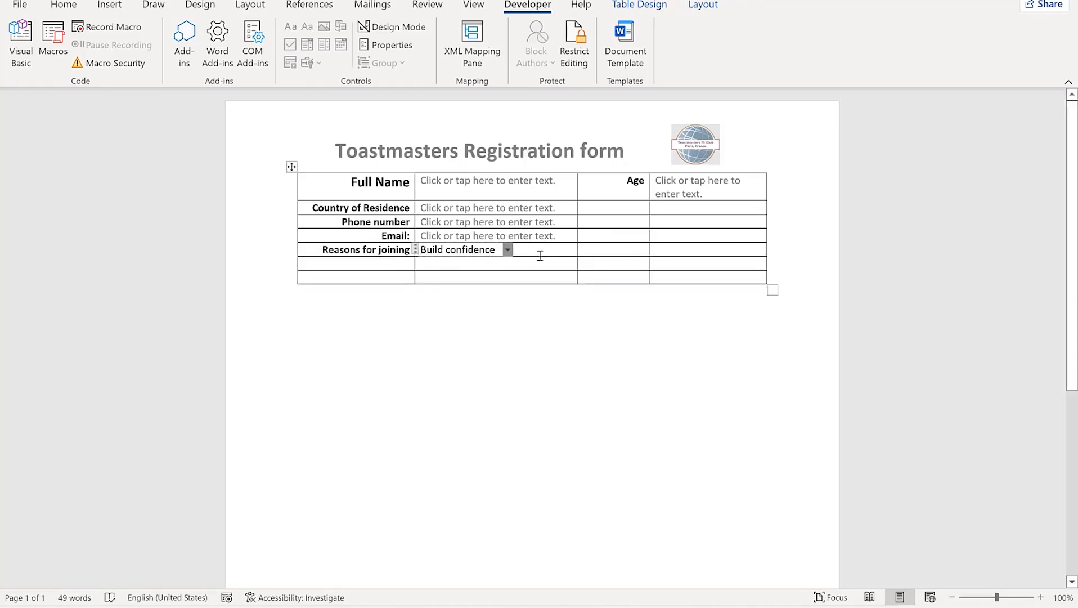
click(532, 304)
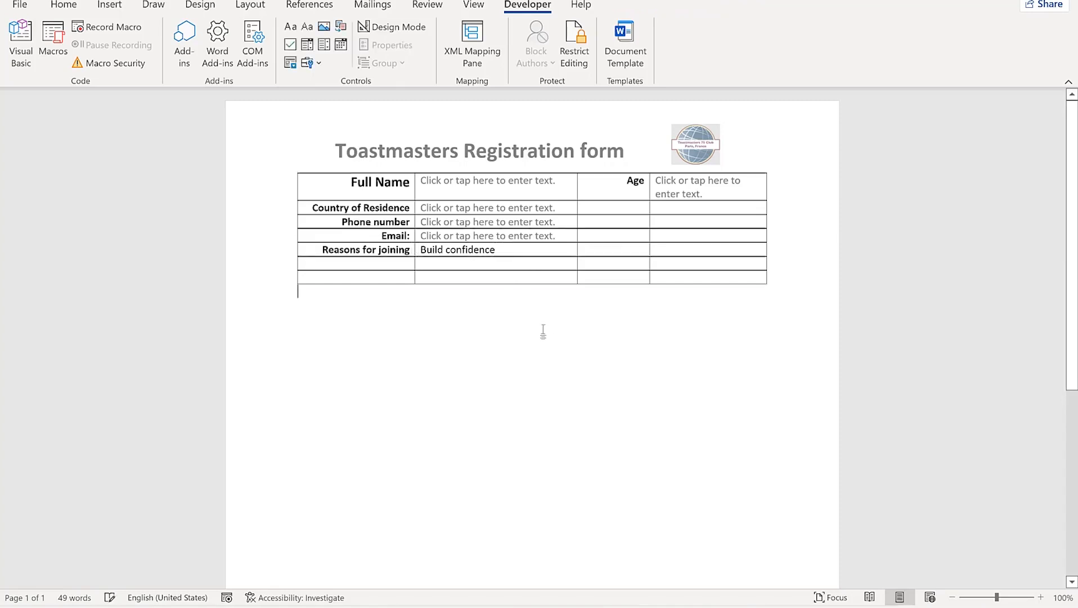
click(607, 252)
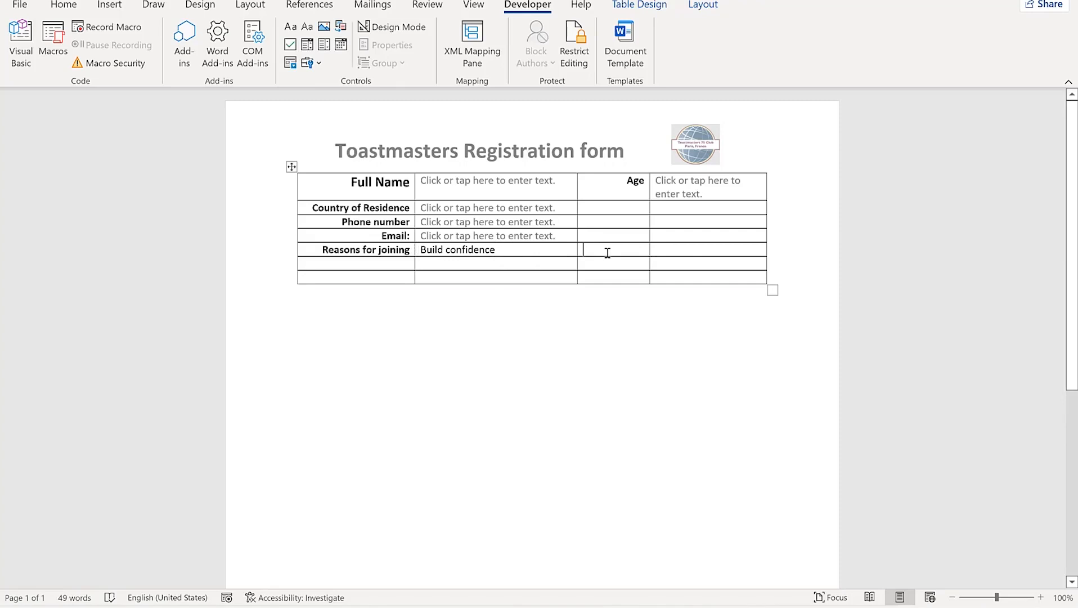
text(Years of Experience)
Insert a drop-down list beside Years of Experience and add 2-5 years and 5-10 years
click(709, 264)
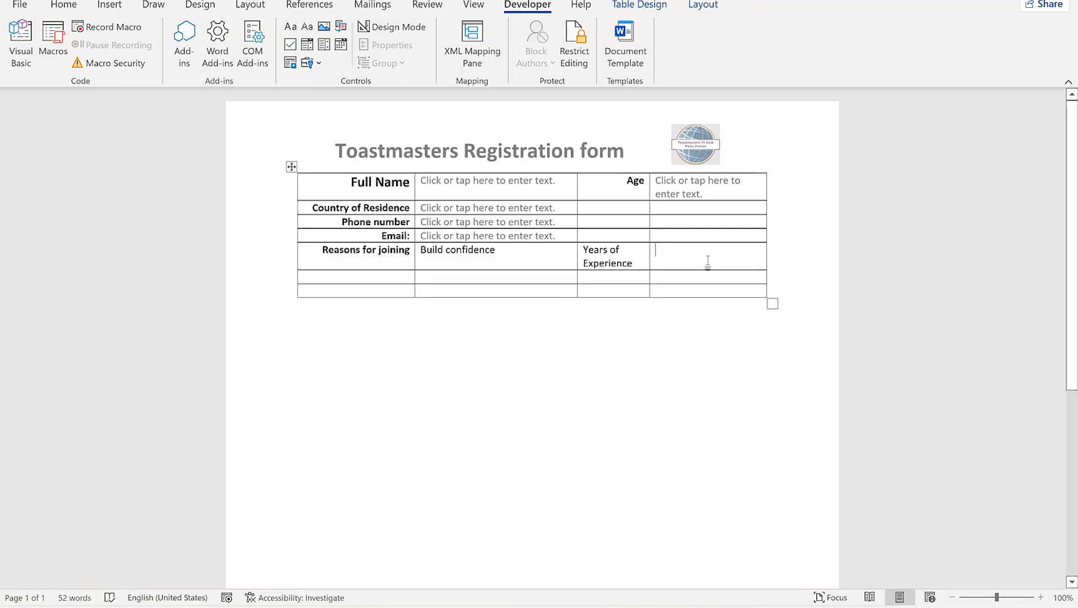
click(323, 48)
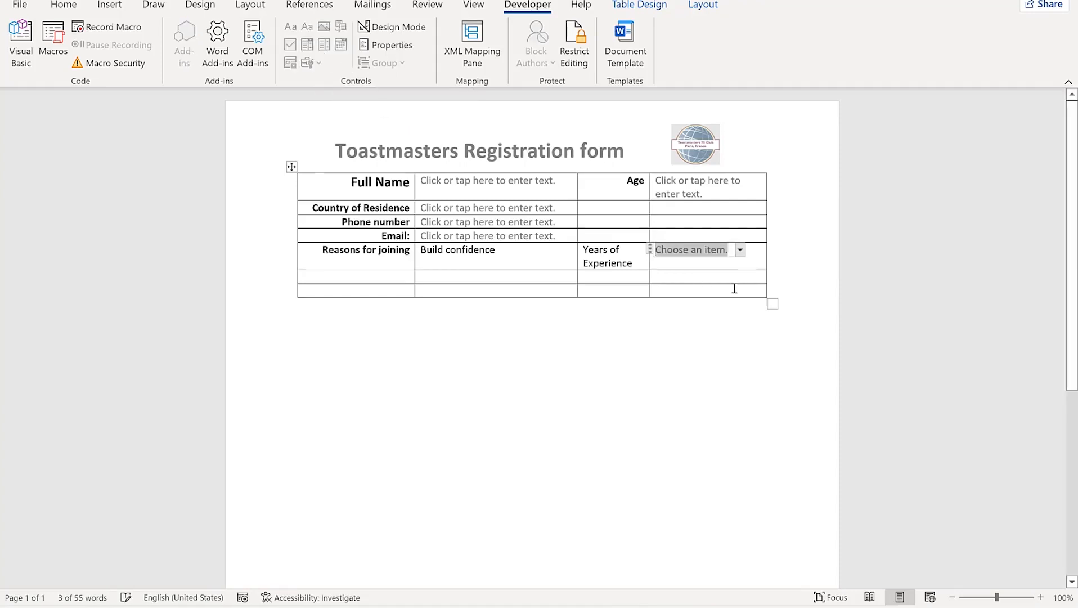
click(404, 48)
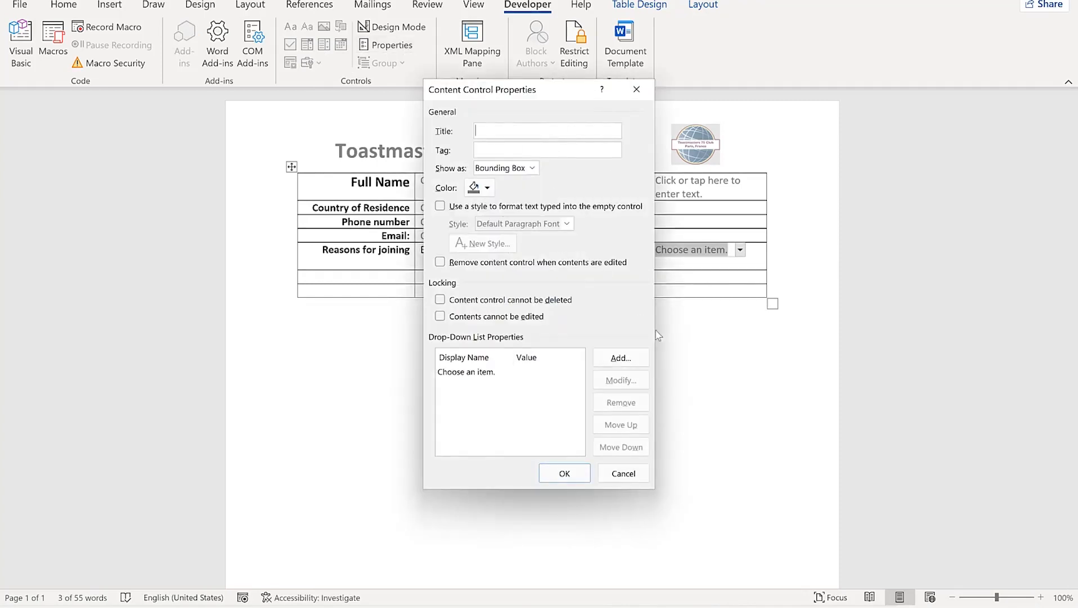
click(615, 360)
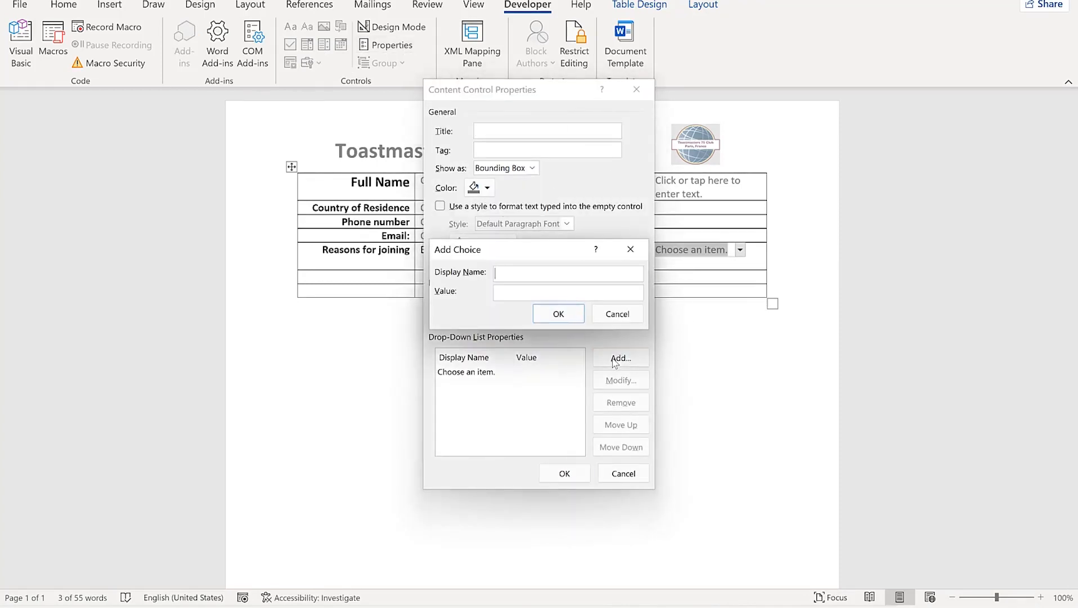
text(2-5 years)
key(Return)
click(615, 360)
text(5-10 years)
key(Return)
Add the Above 10 years choice, save the list, and check its options
click(615, 360)
text(Above 10 years)
key(Return)
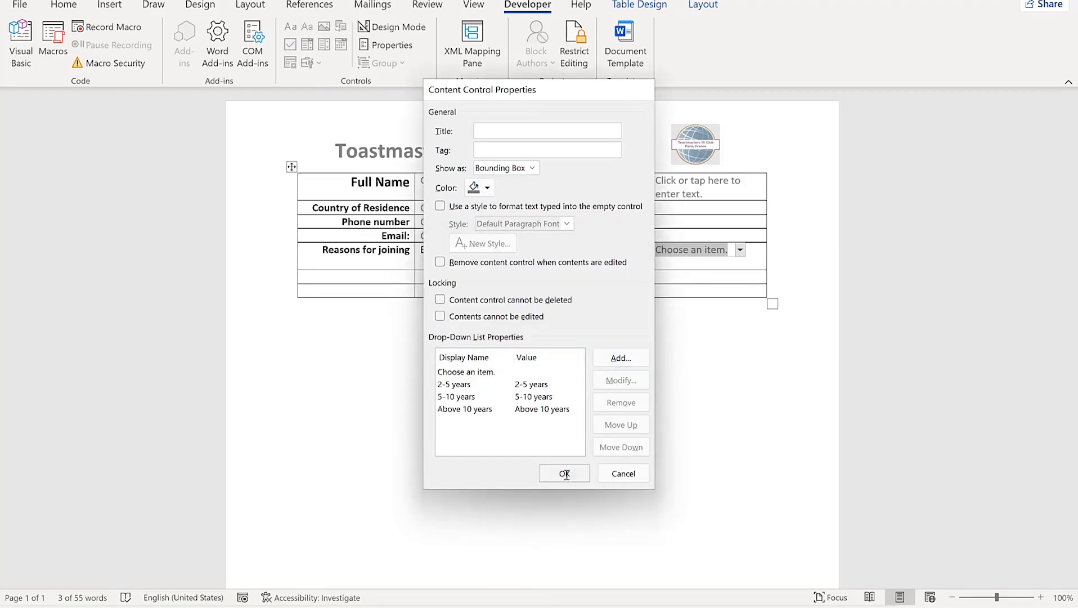
click(564, 473)
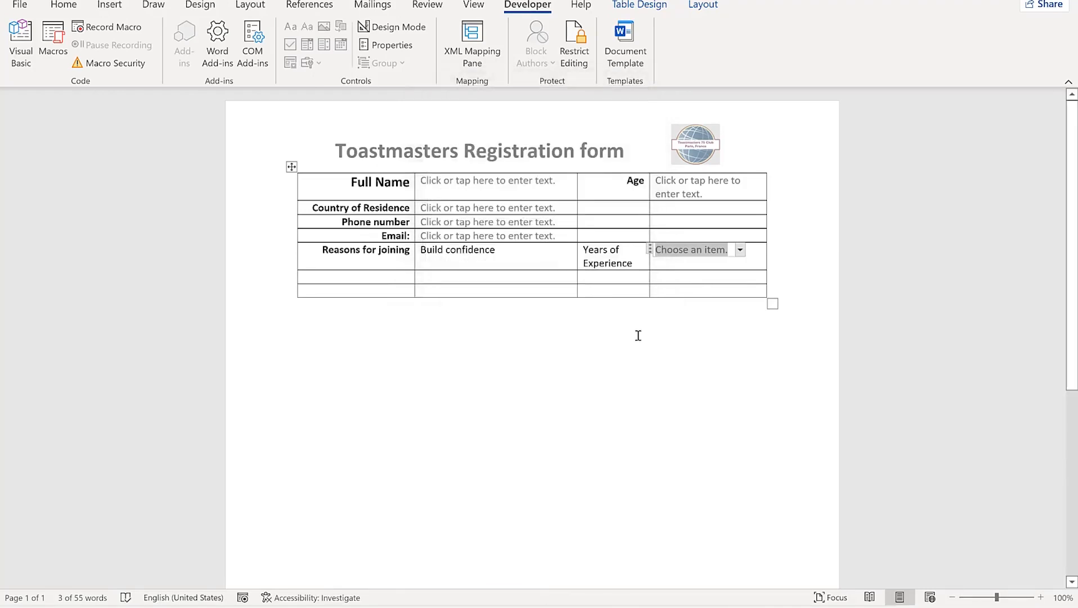
click(740, 249)
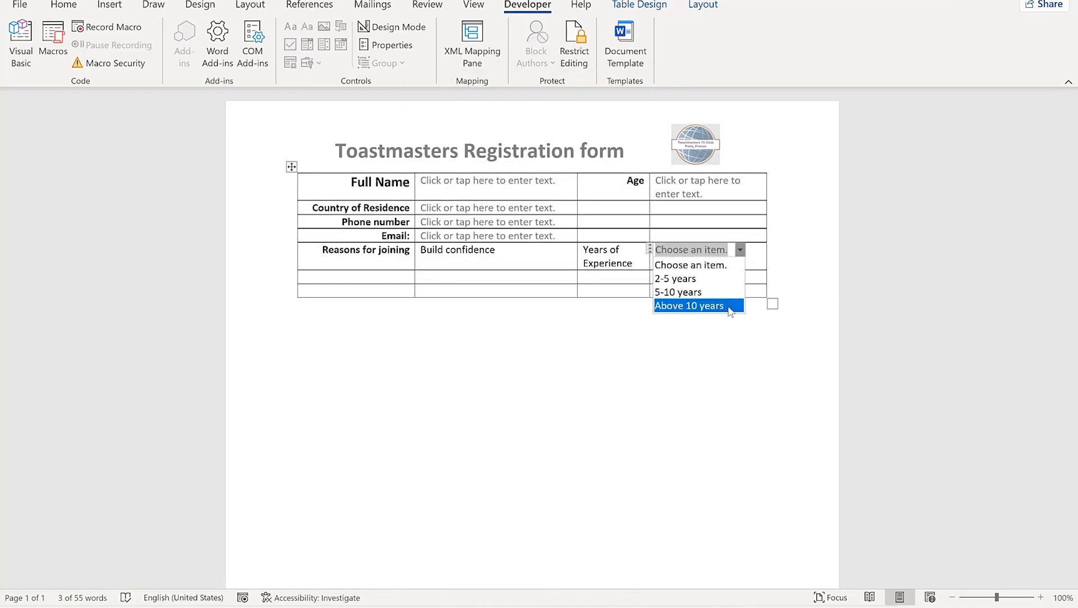
click(695, 251)
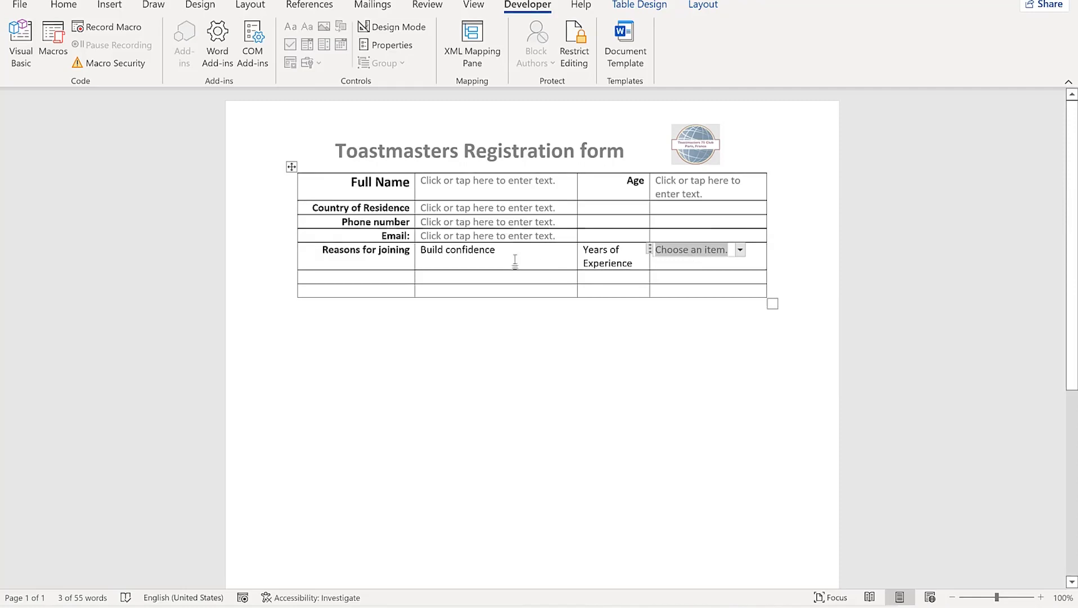
Choose Leadership as the reason for joining in the drop-down
click(471, 251)
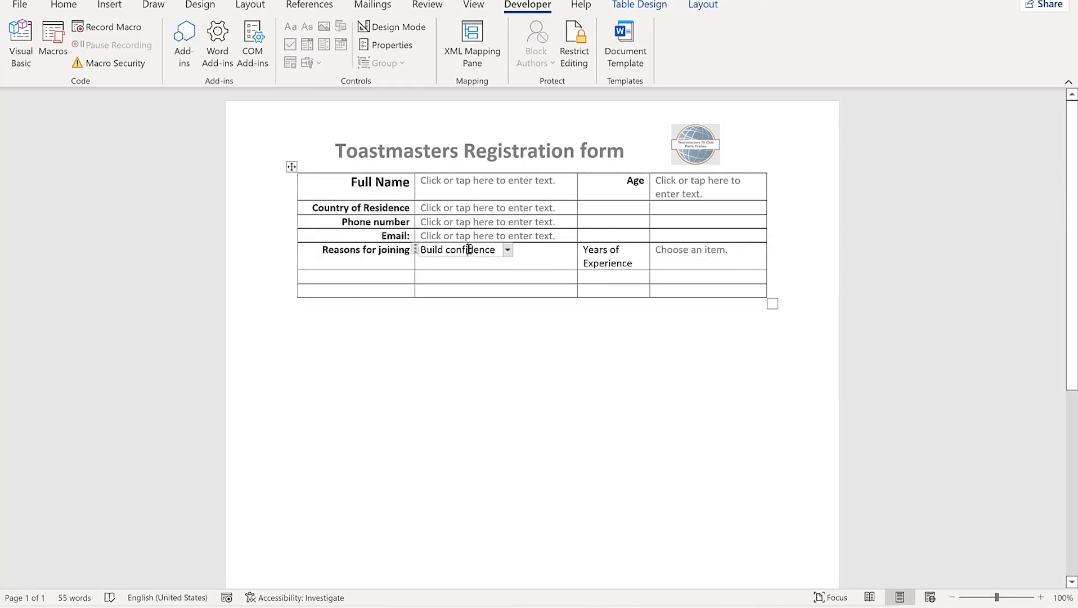
click(508, 250)
click(446, 278)
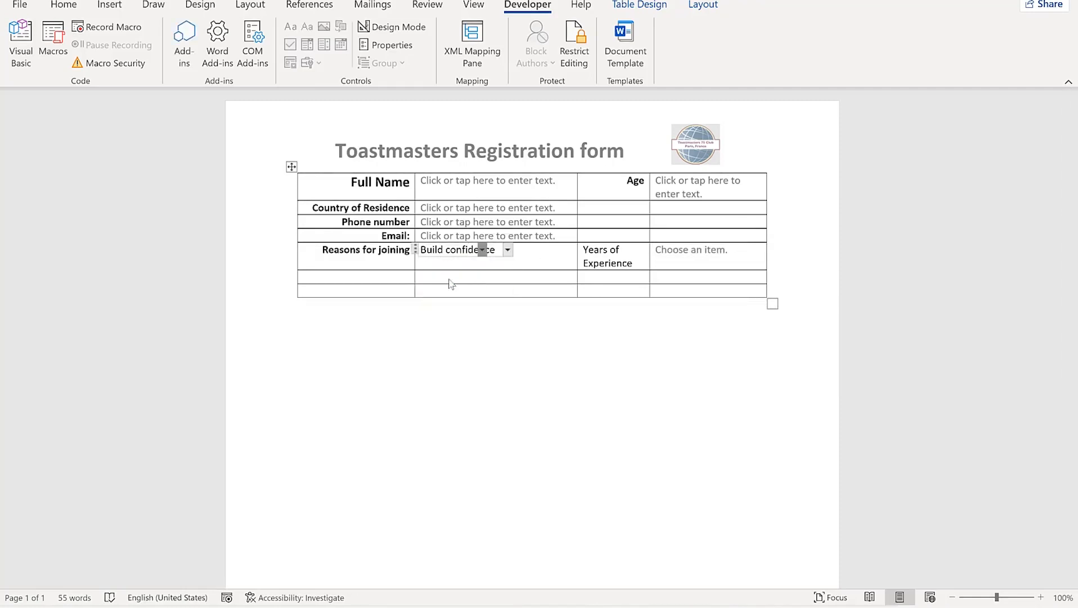
click(515, 330)
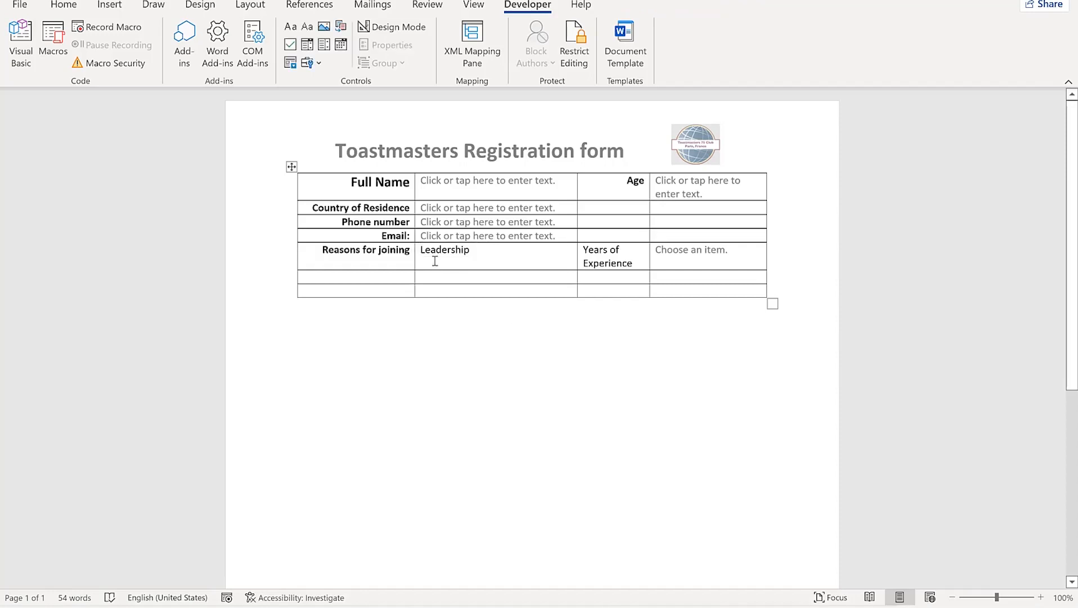
Add a Mean of Identification row listing National ID, Passport and Voter Registration Card
click(376, 276)
text(Mean of Identification)
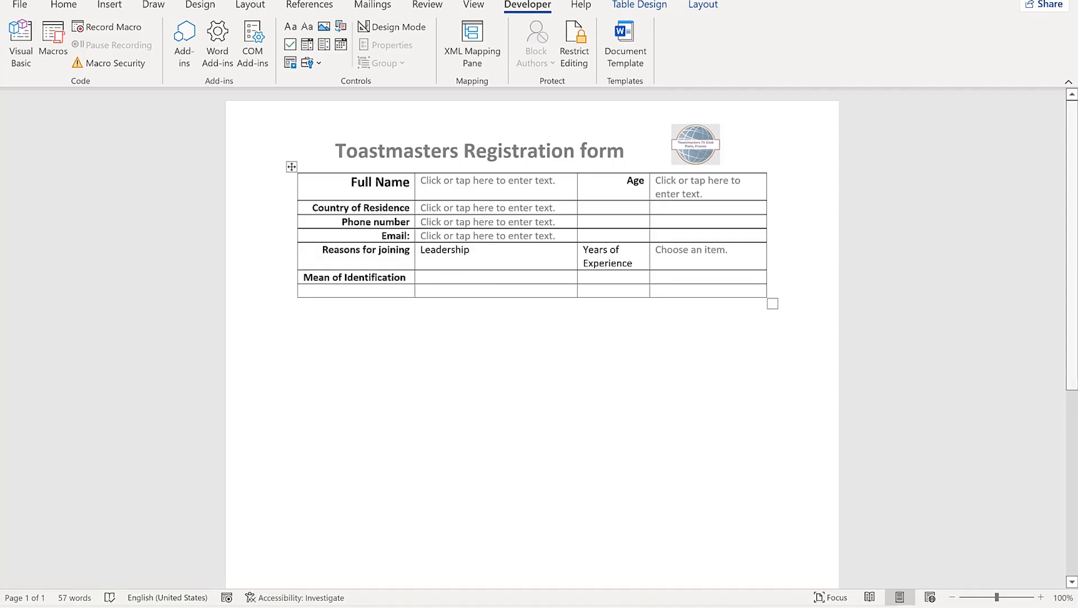
click(492, 276)
text(National ID)
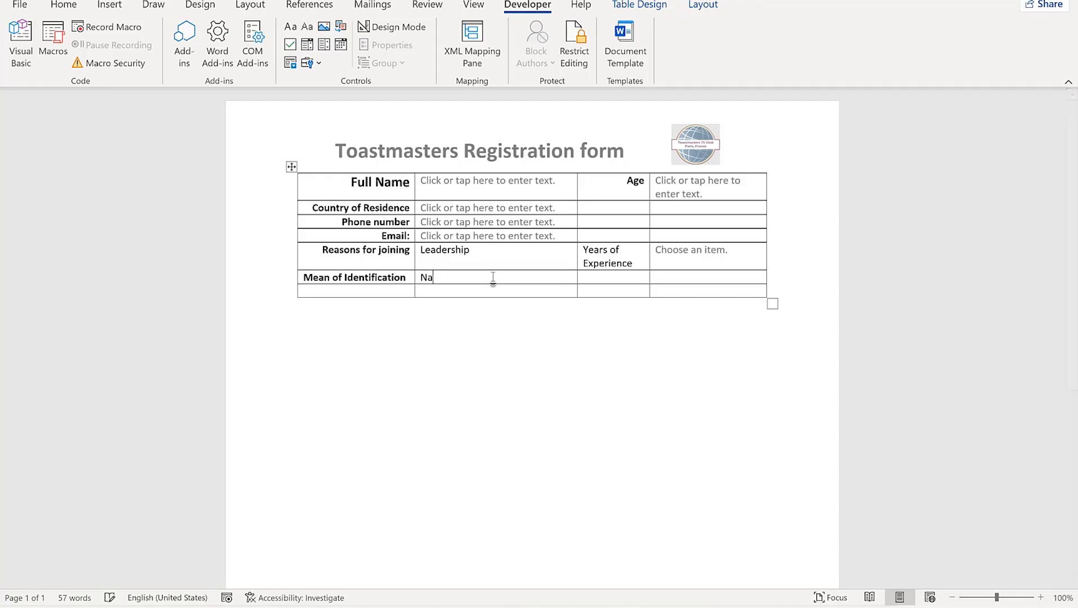
key(Return)
key(Return)
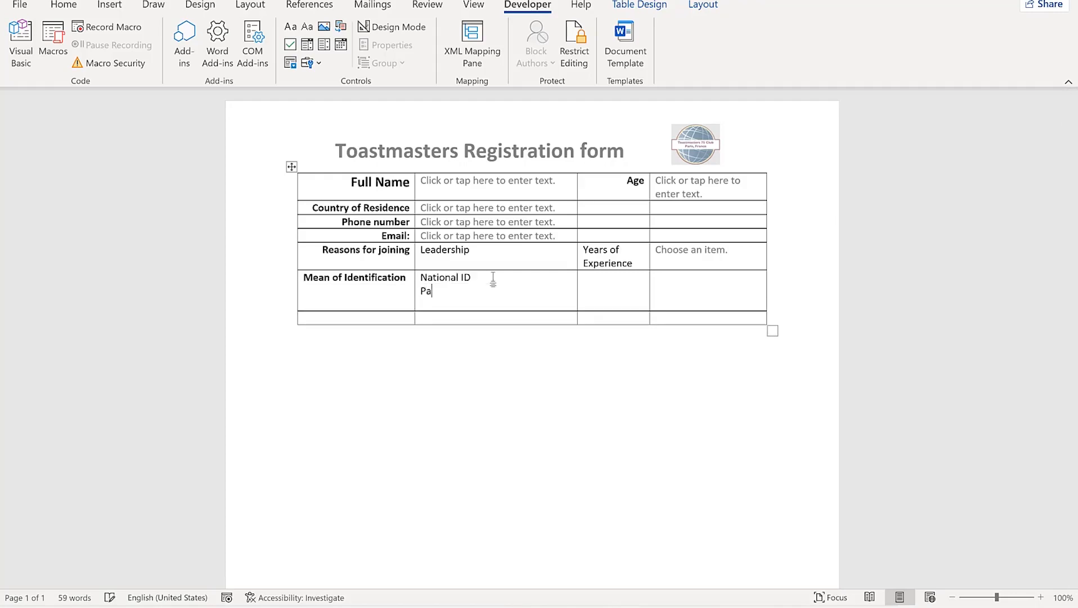
text(Passport)
key(Return)
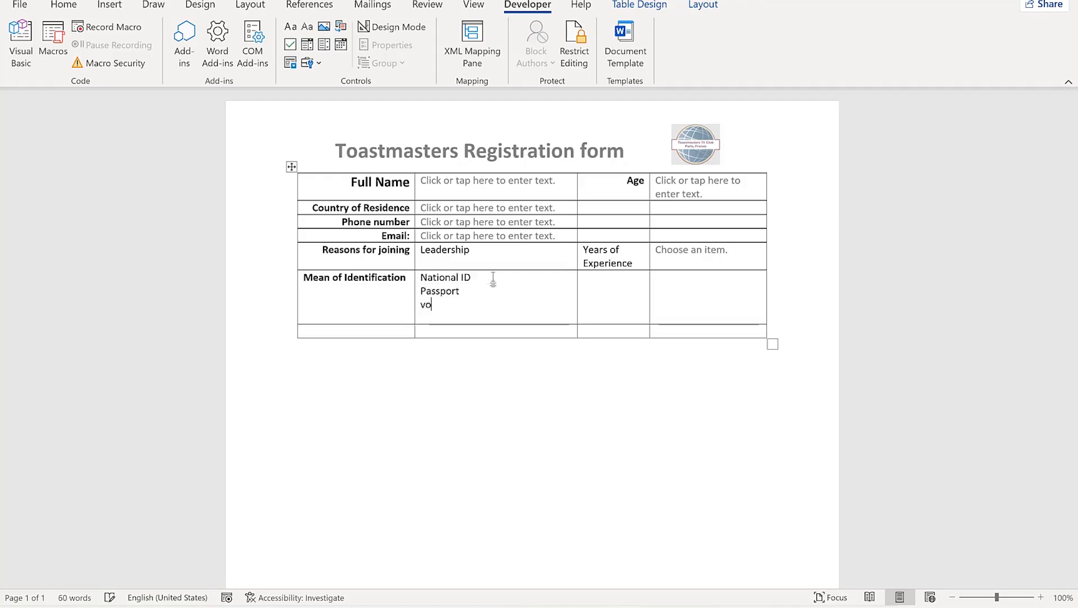
key(BackSpace)
key(BackSpace)
key(BackSpace)
text(Voter Registration Card)
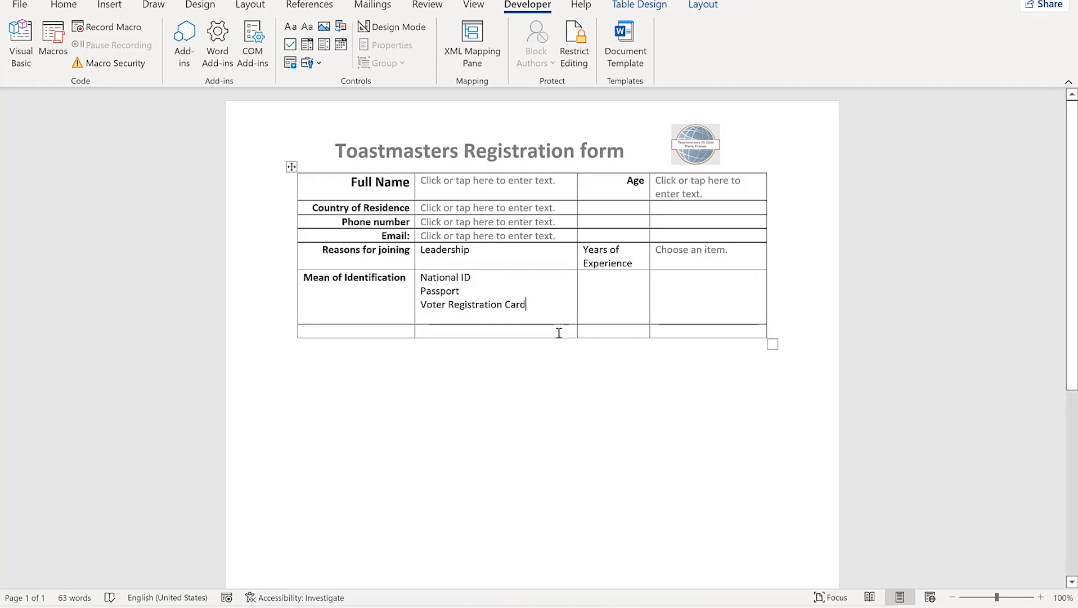
key(Return)
key(BackSpace)
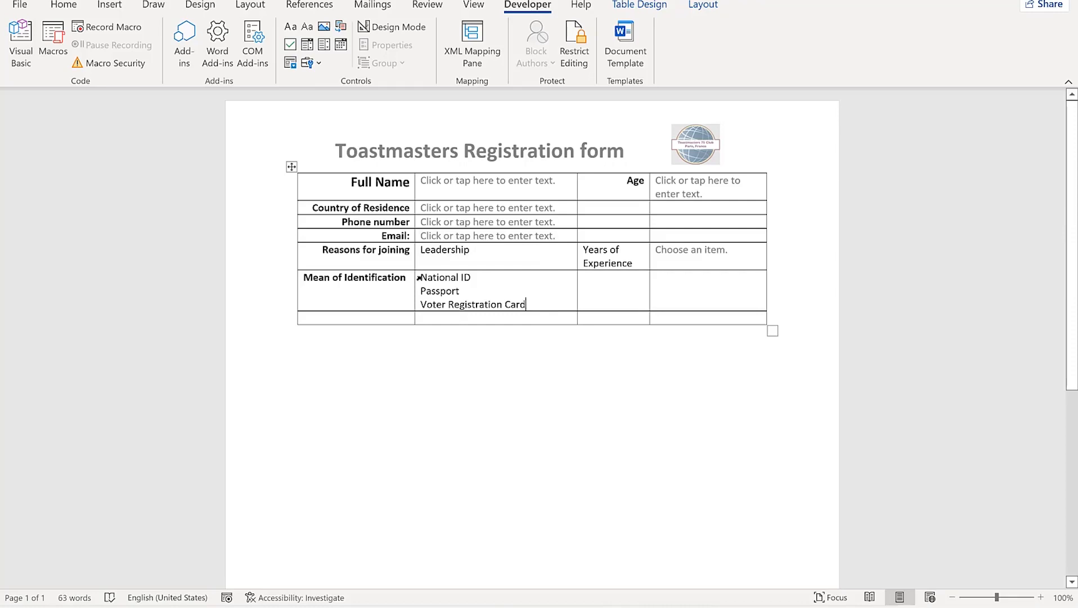
Put check boxes before National ID, Passport and Voter Registration Card, ticking the first two
click(422, 283)
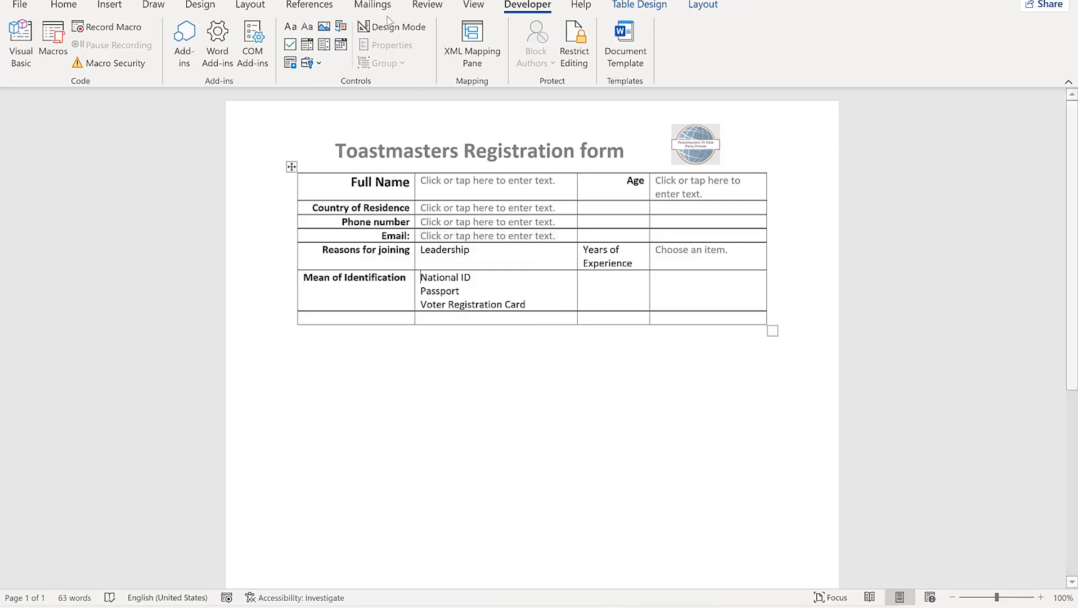
click(290, 48)
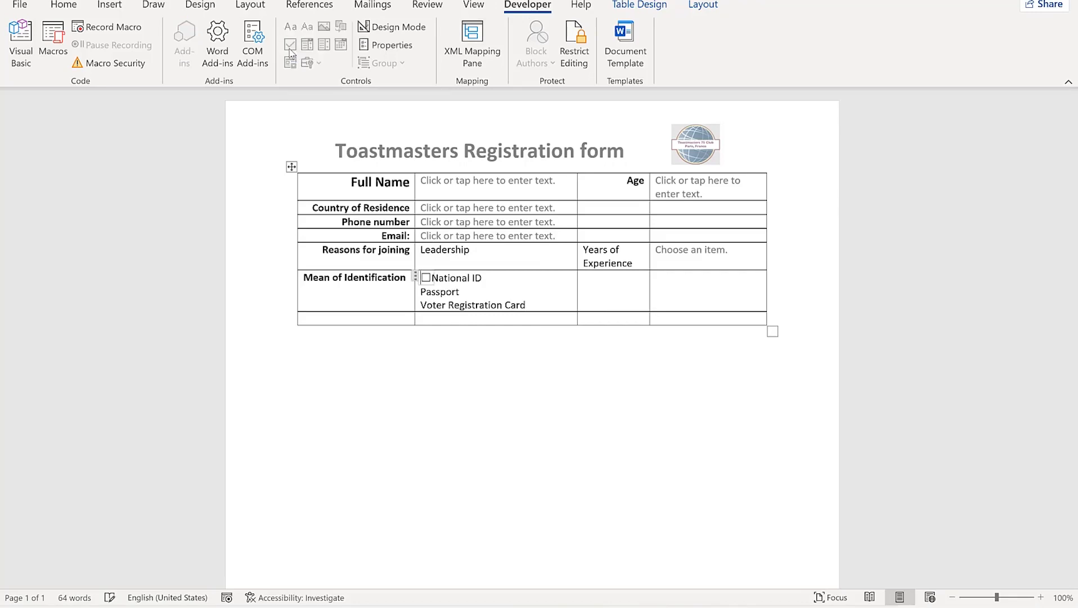
click(422, 292)
click(290, 45)
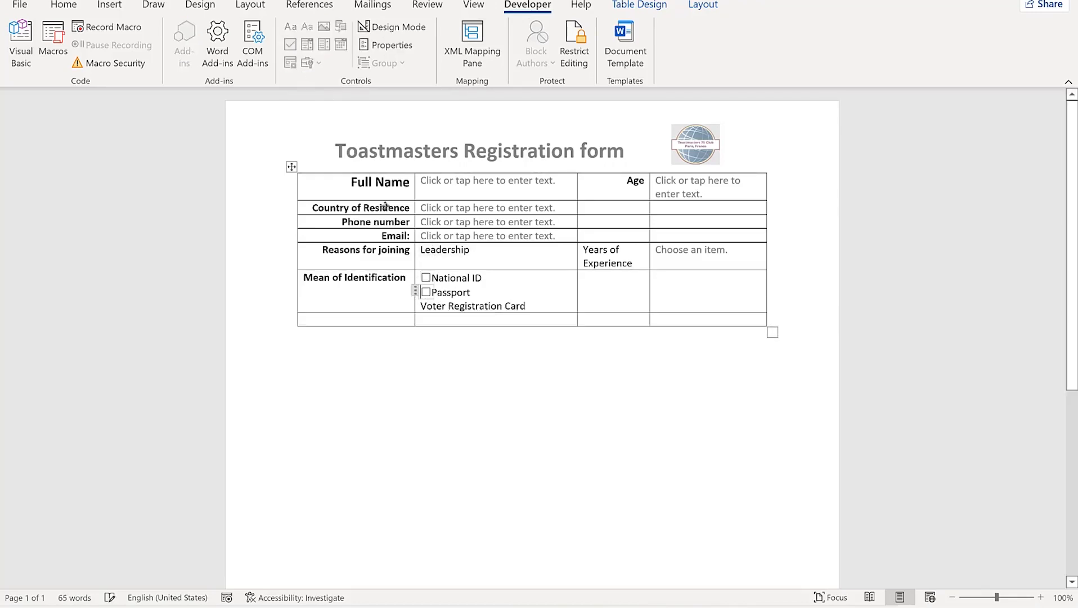
click(420, 308)
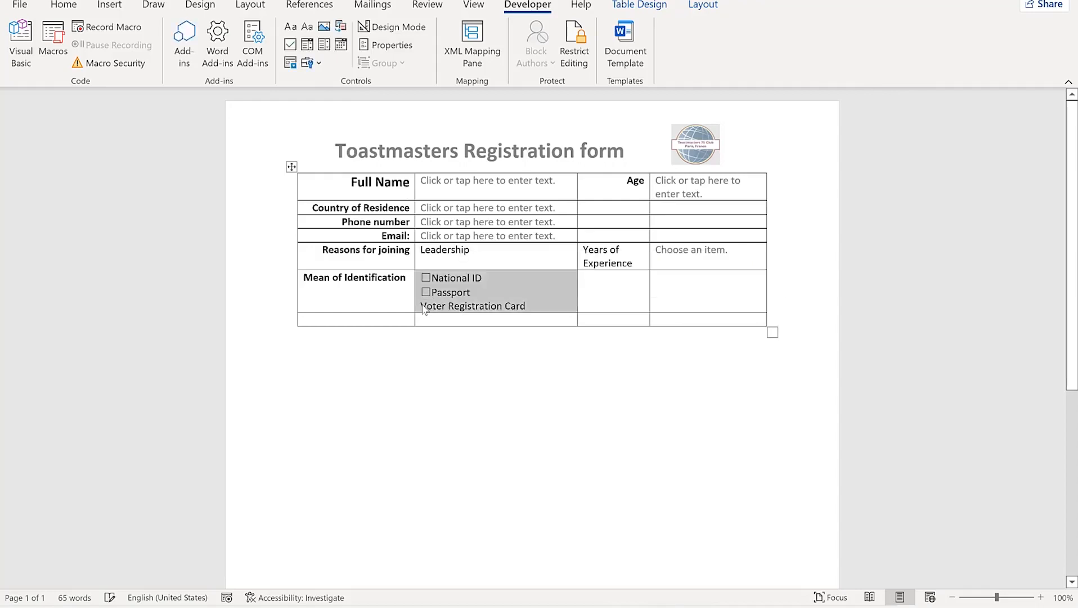
click(422, 307)
click(290, 45)
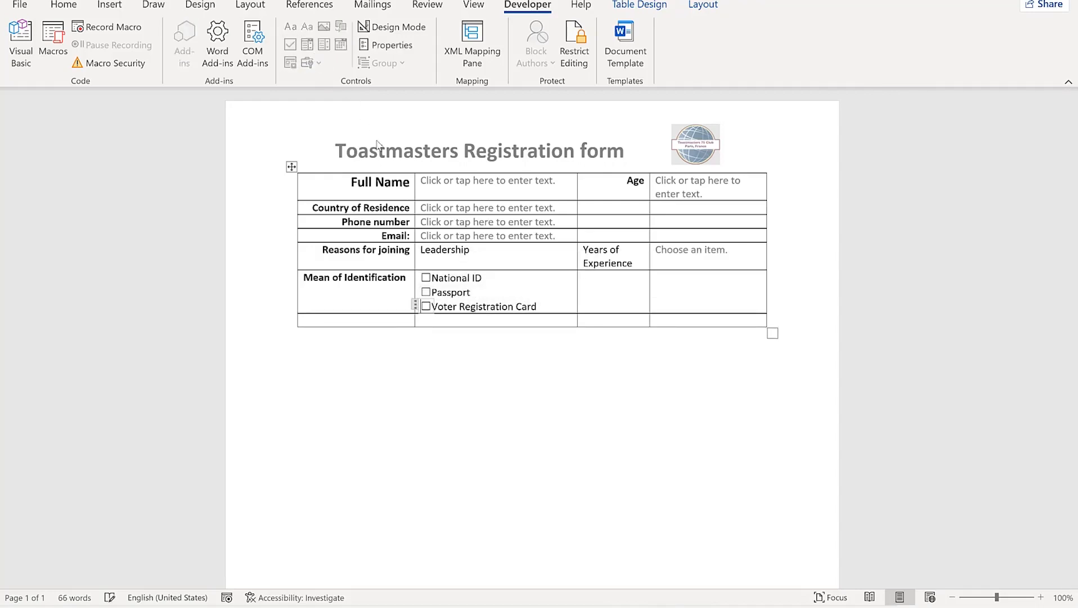
click(426, 277)
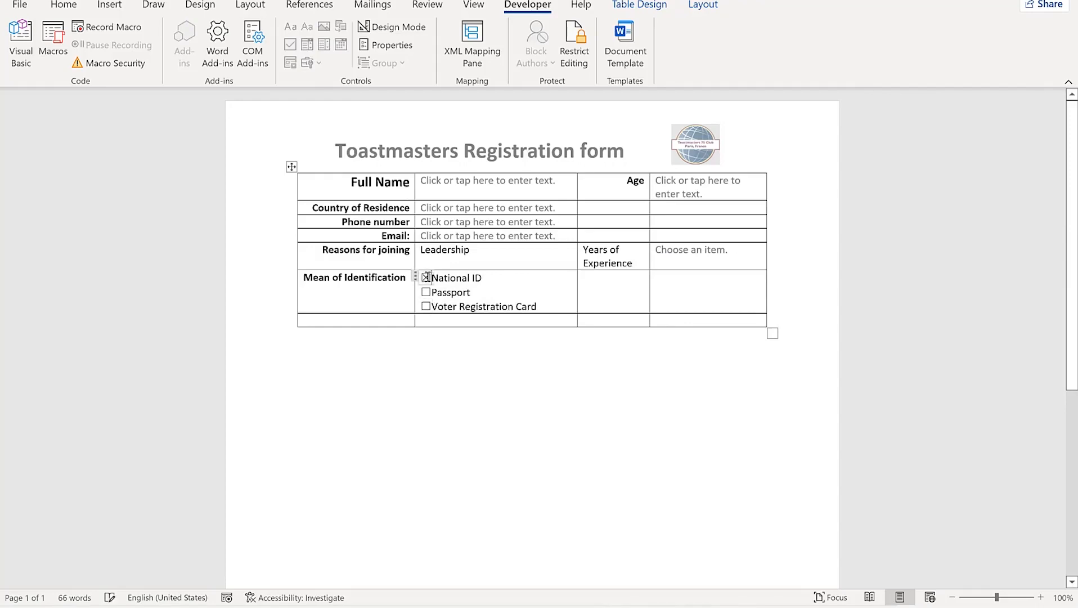
click(426, 292)
click(391, 46)
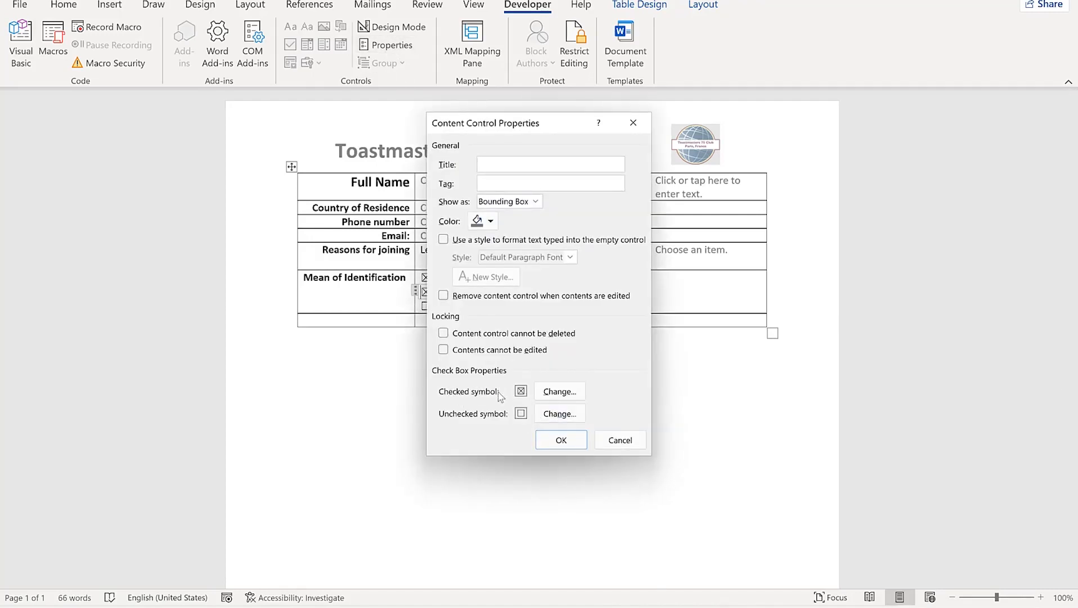
click(559, 397)
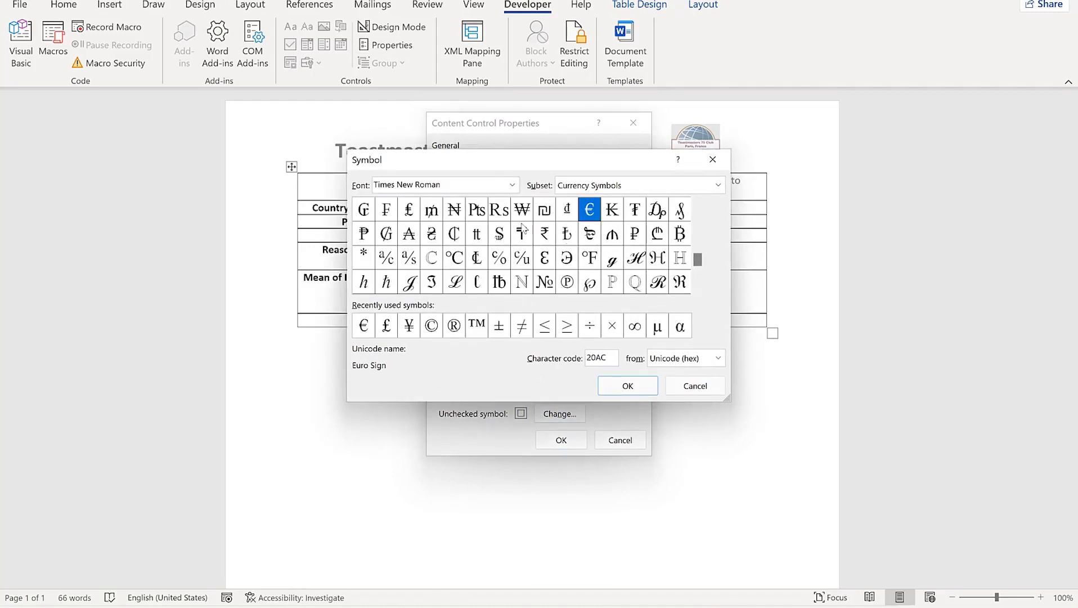
click(691, 393)
click(617, 439)
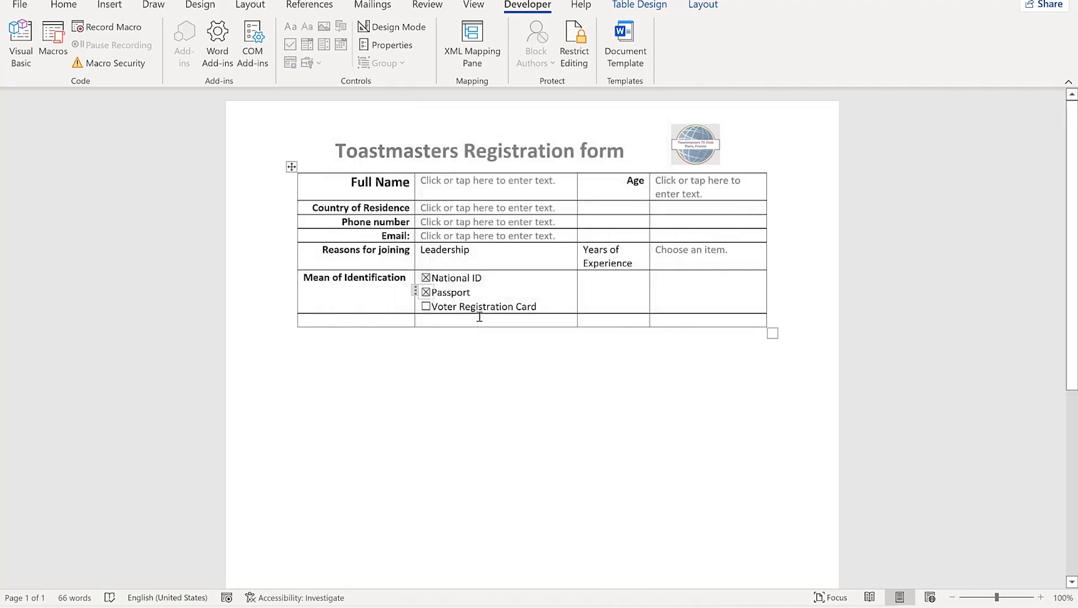
click(602, 285)
Type the Upload ID label and add a widened picture content control beside it
text(Upload ID)
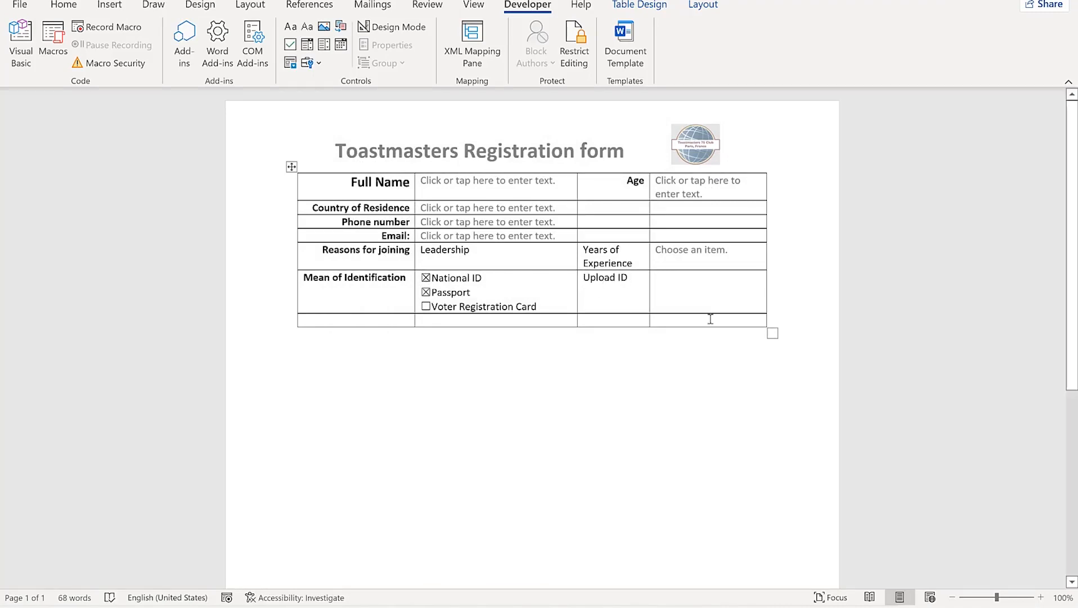
click(712, 292)
click(325, 26)
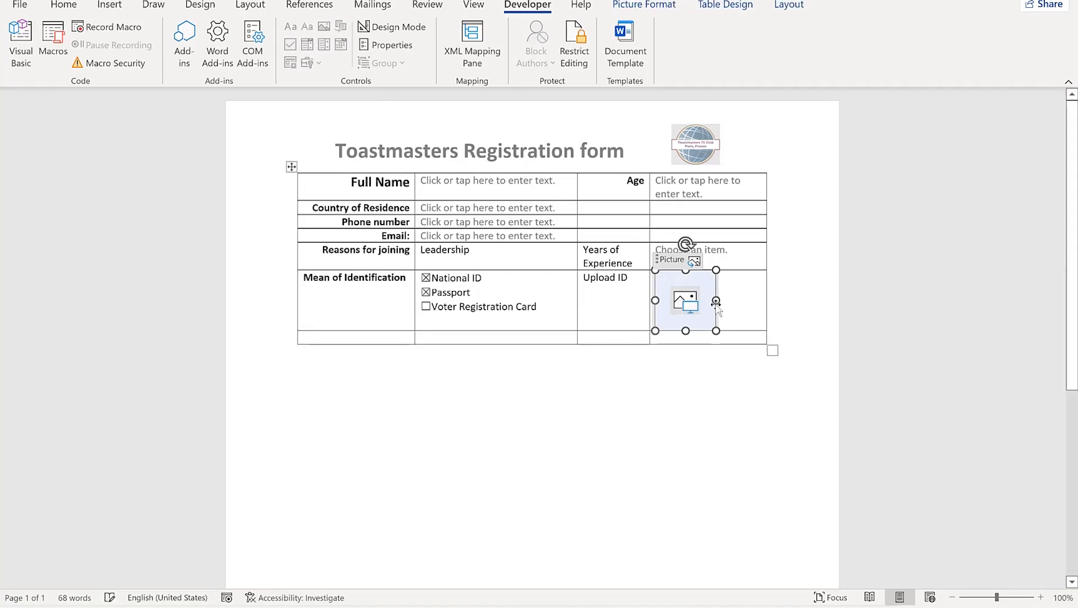
drag(716, 300, 763, 302)
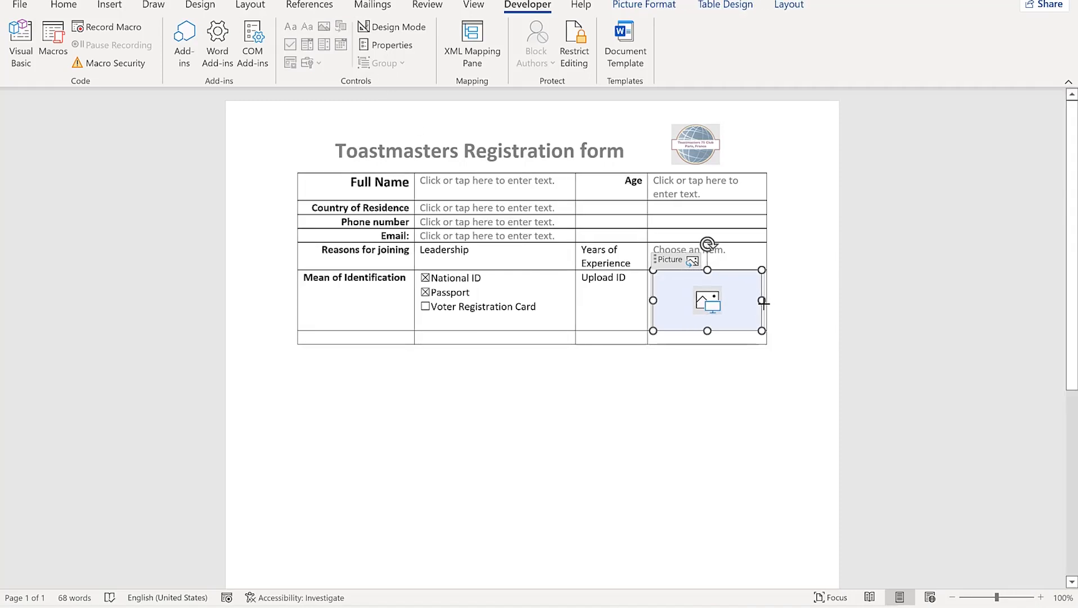
Fill the picture control with the IPassport image from file and untick National ID
click(710, 304)
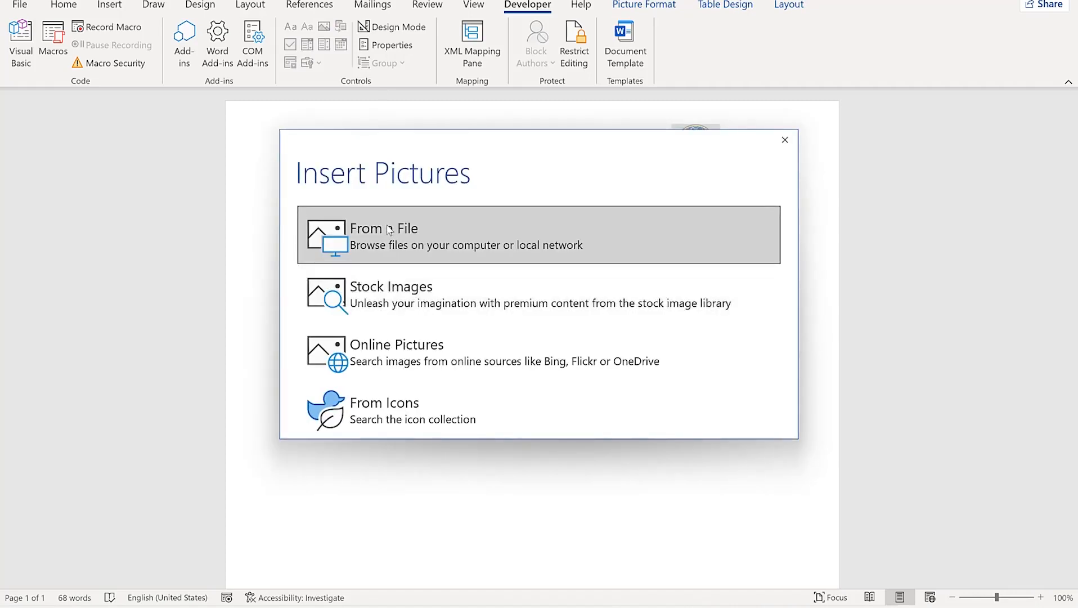
click(402, 242)
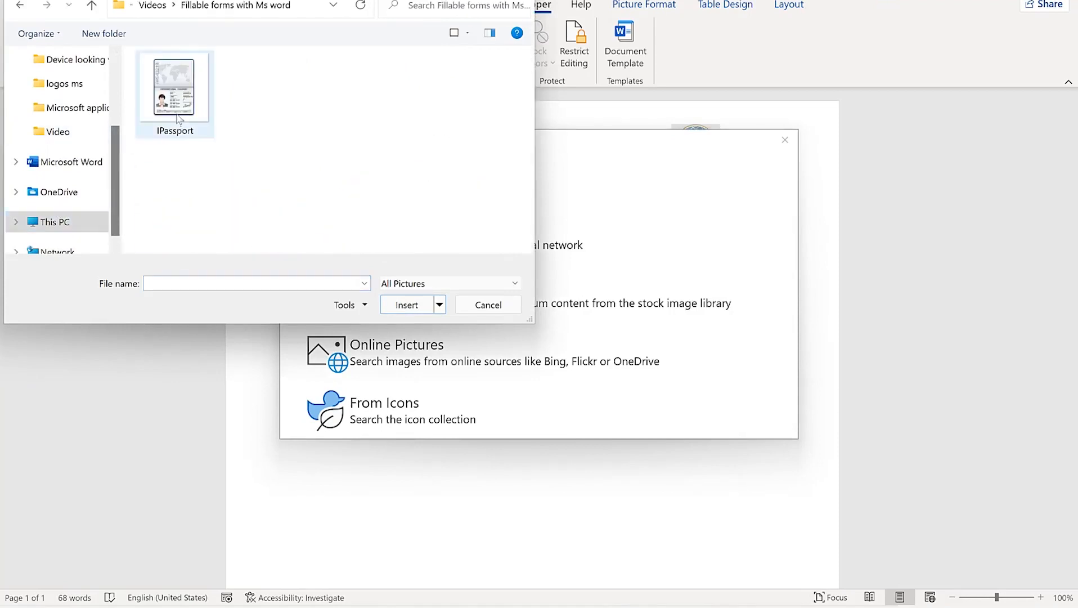
click(178, 119)
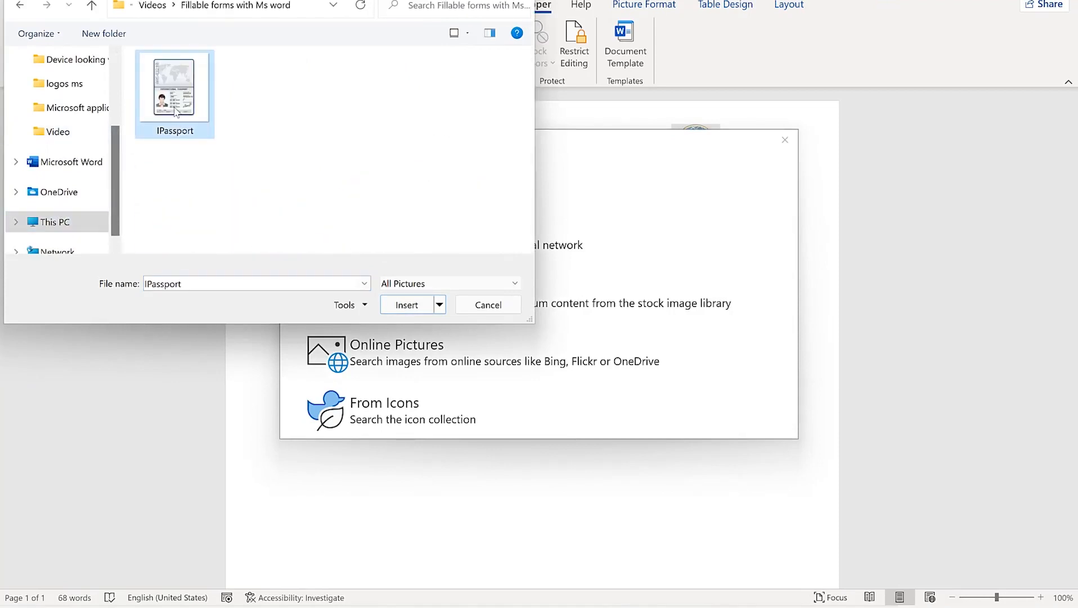
click(415, 307)
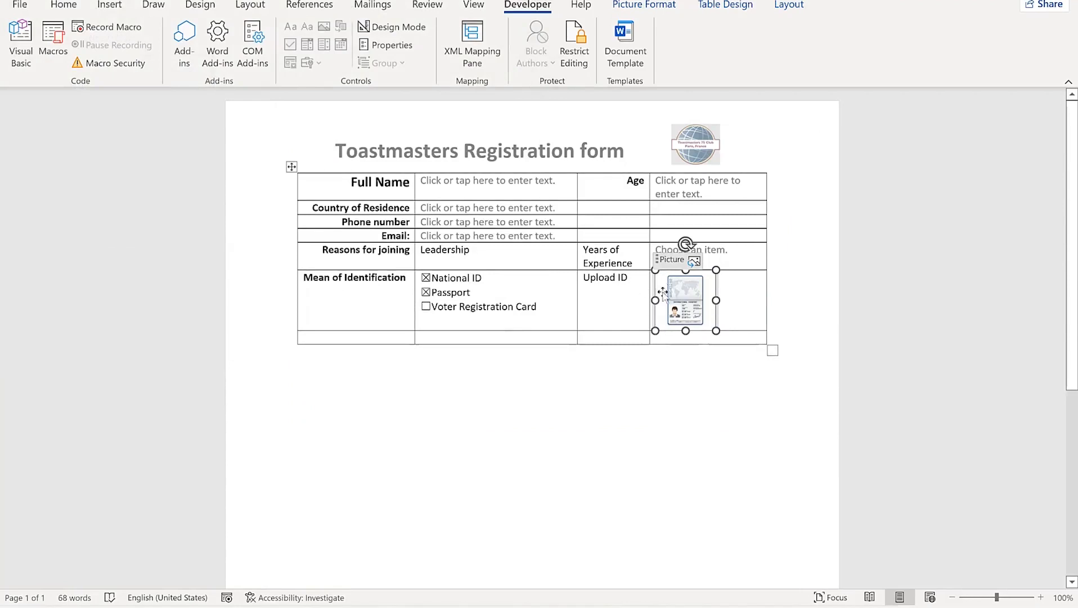
click(426, 277)
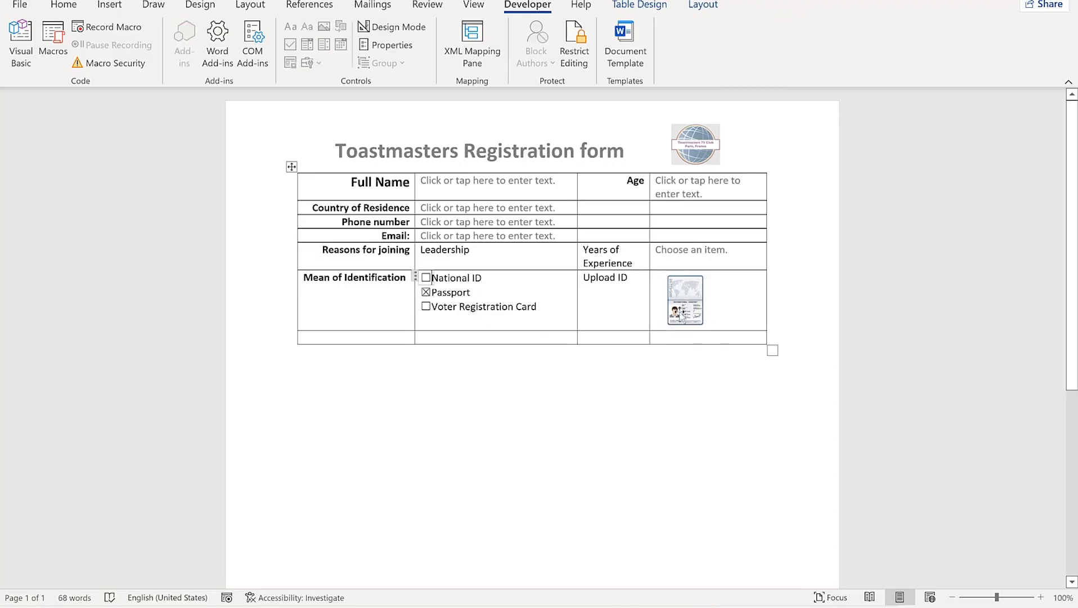
Type Payment method in the last row, with Paypal, Cash and Card on separate lines beside it
click(376, 334)
text(Payment method)
click(451, 338)
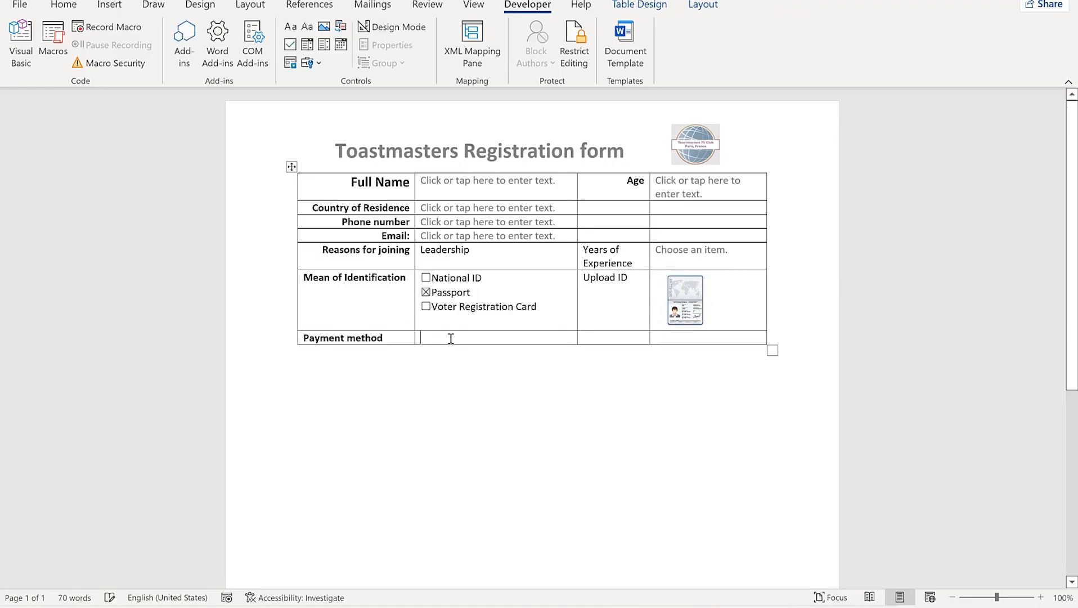
text(Paypal)
key(Return)
text(Cash)
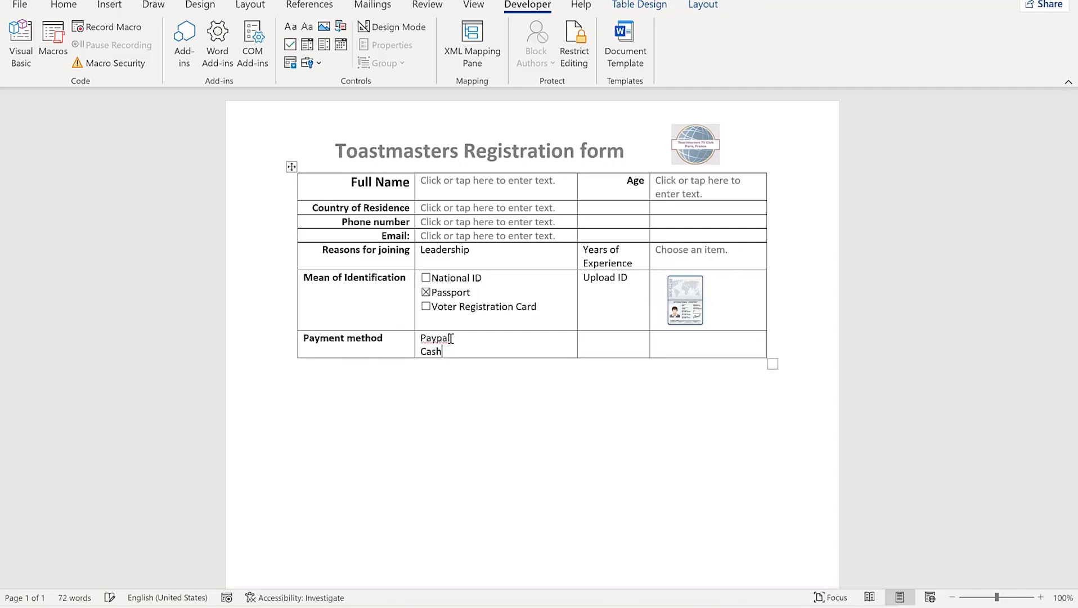
key(Return)
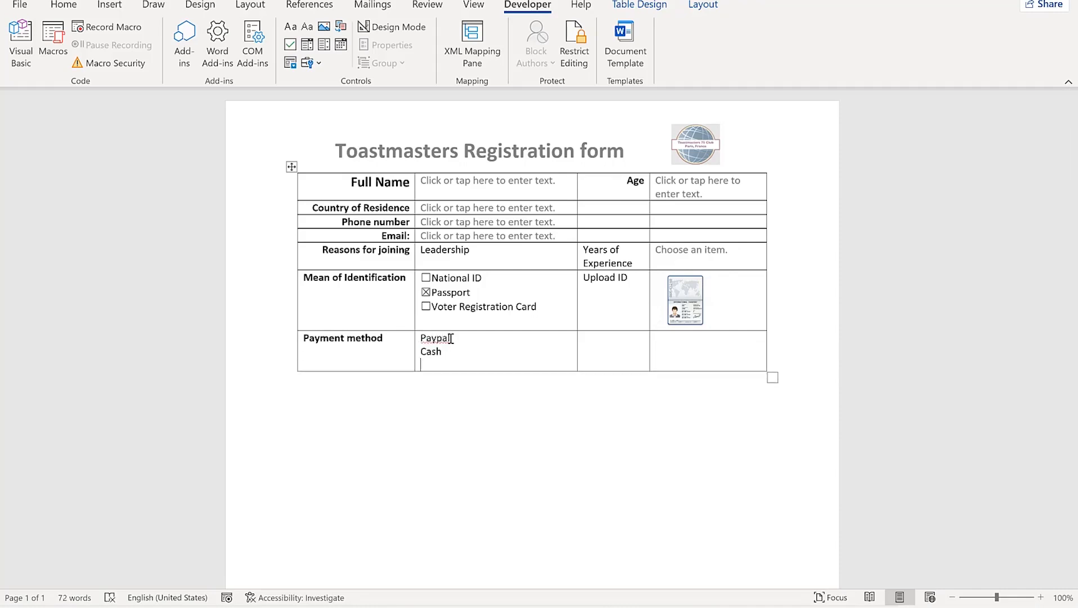
text(Card)
click(423, 338)
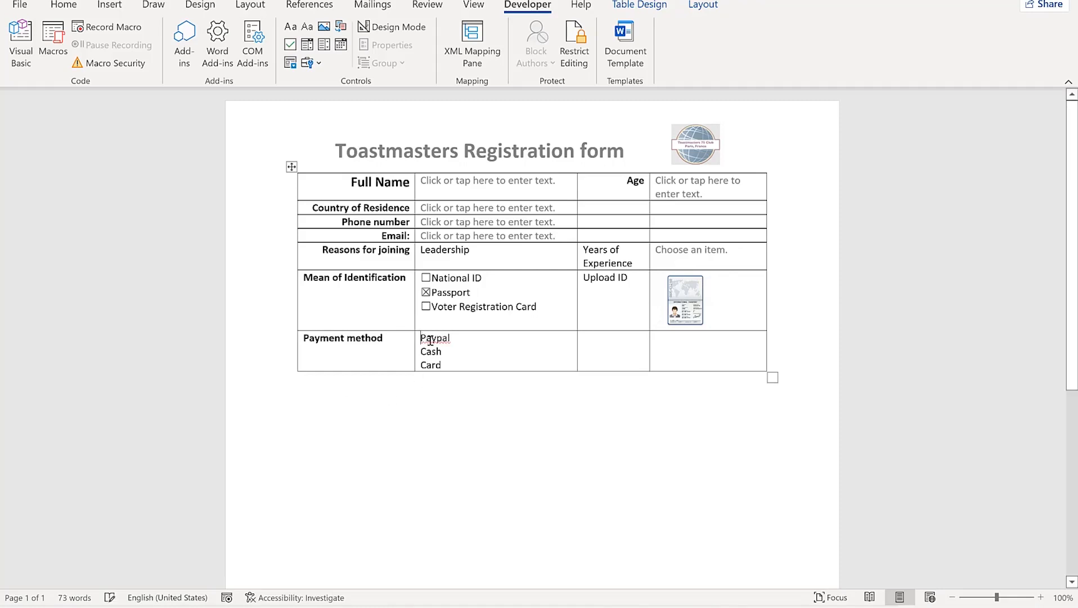
Insert check box content controls before Paypal, Cash and Card
click(291, 44)
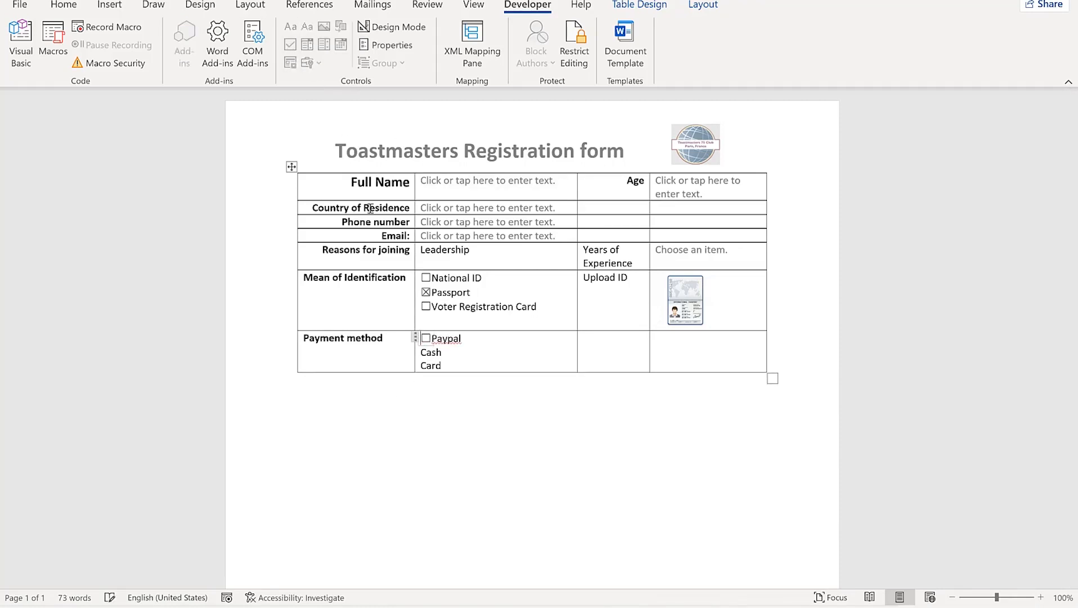
click(421, 352)
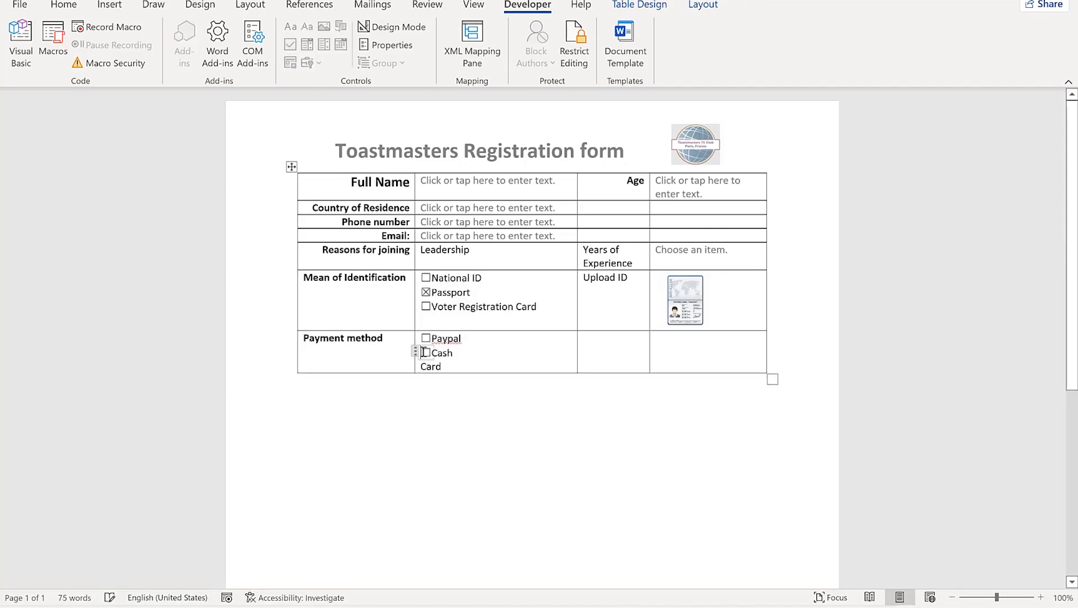
click(417, 366)
click(422, 369)
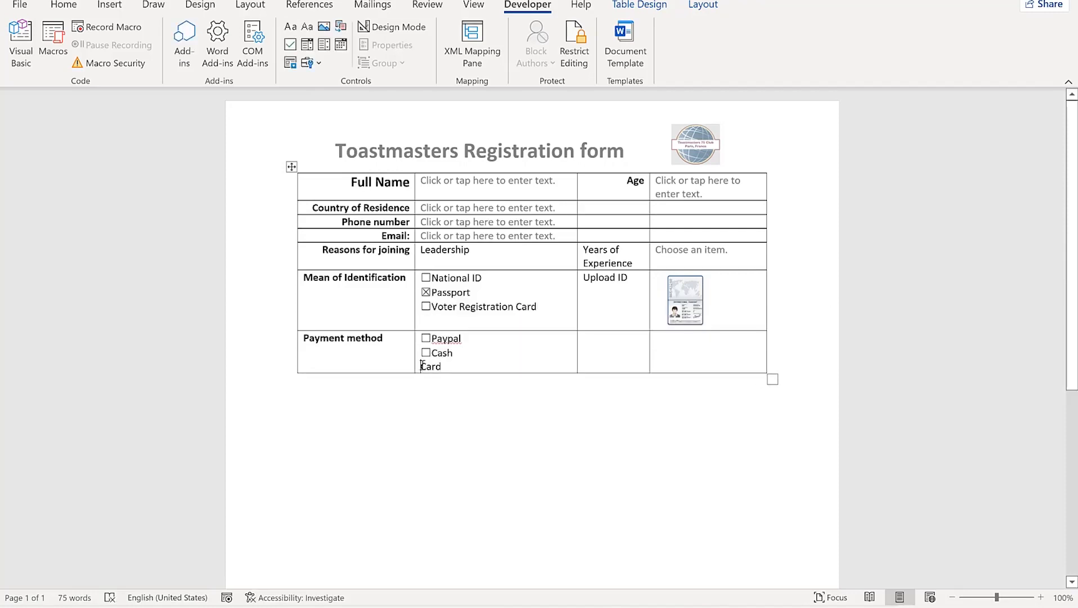
click(289, 47)
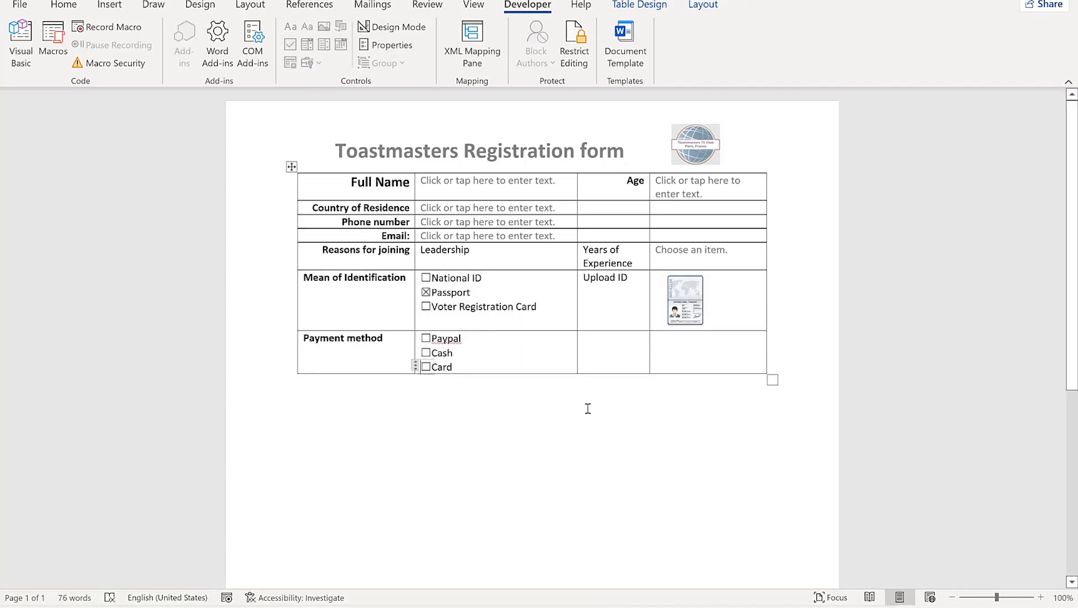
Label the cell right of the payment options Reg. Date
click(605, 352)
text(Date)
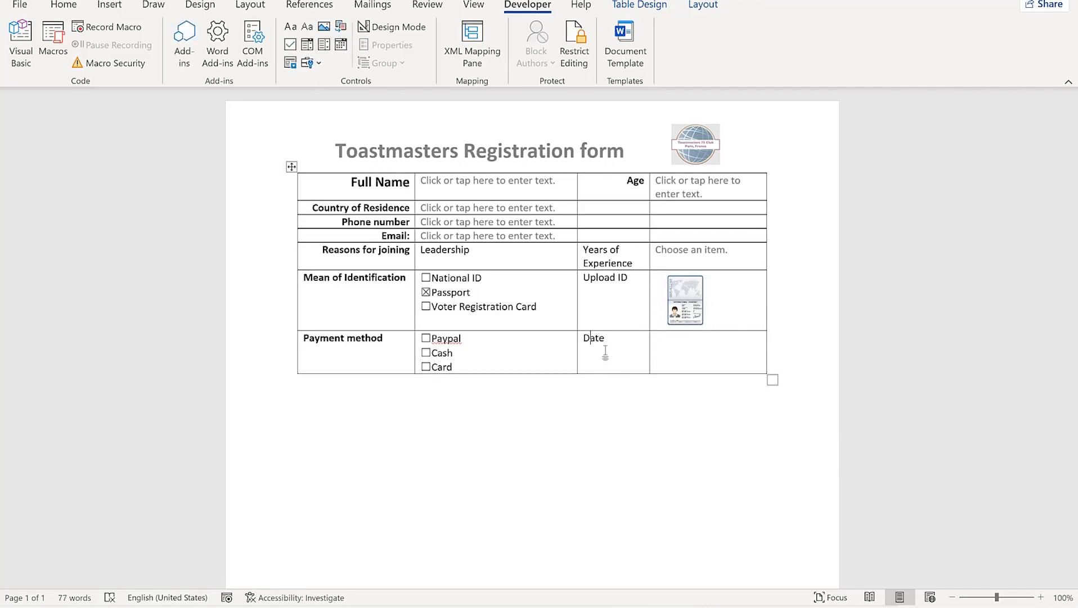
text(Reg.)
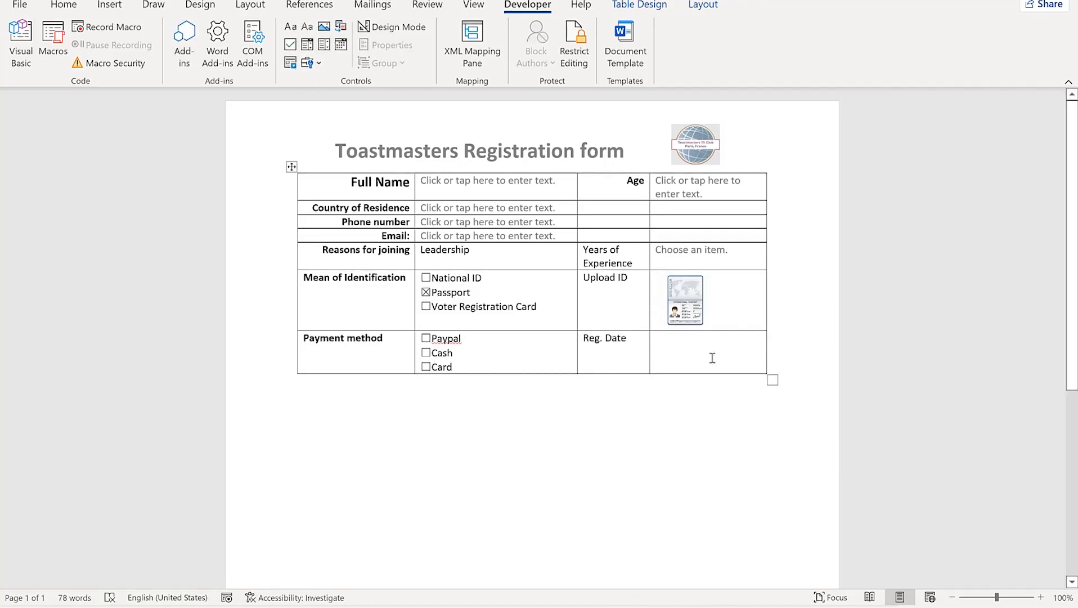
click(650, 347)
click(664, 344)
Insert a date picker beside Reg. Date using the dddd, MMMM d, yyyy display format
click(341, 49)
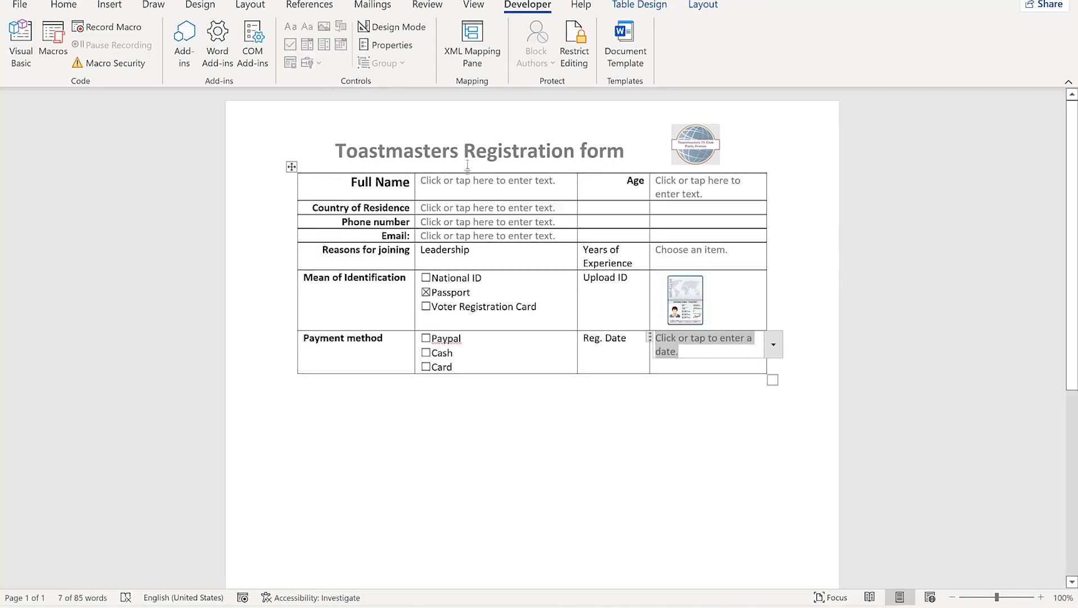
click(387, 45)
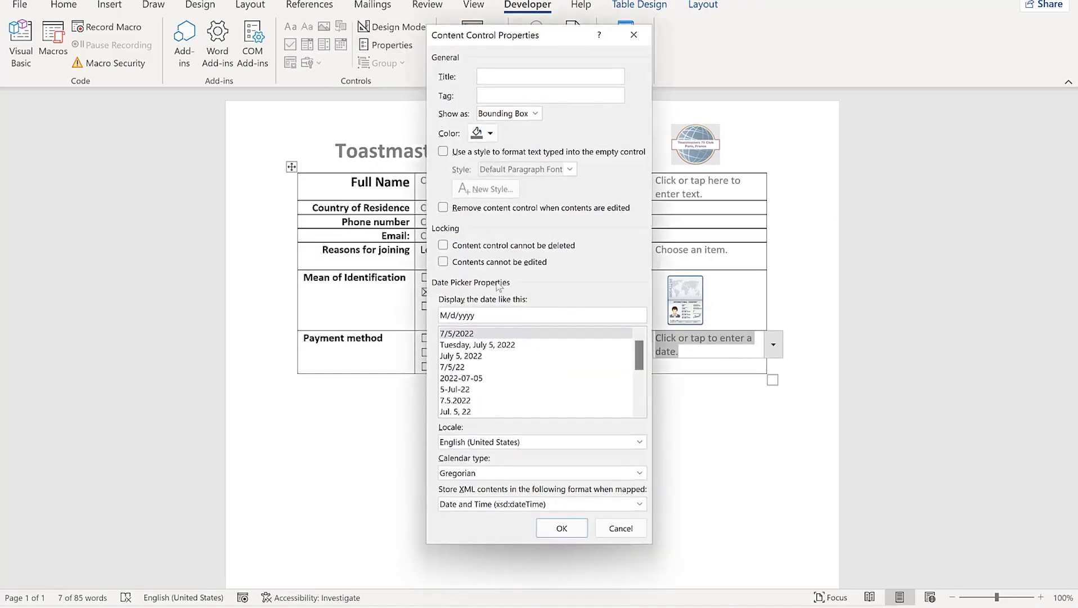
click(477, 345)
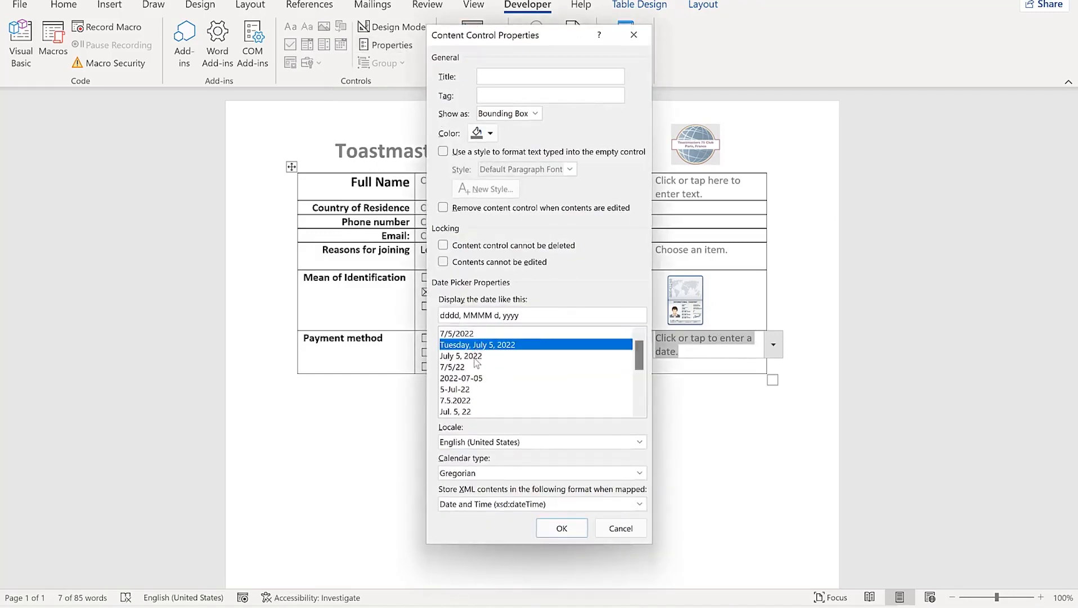
click(476, 356)
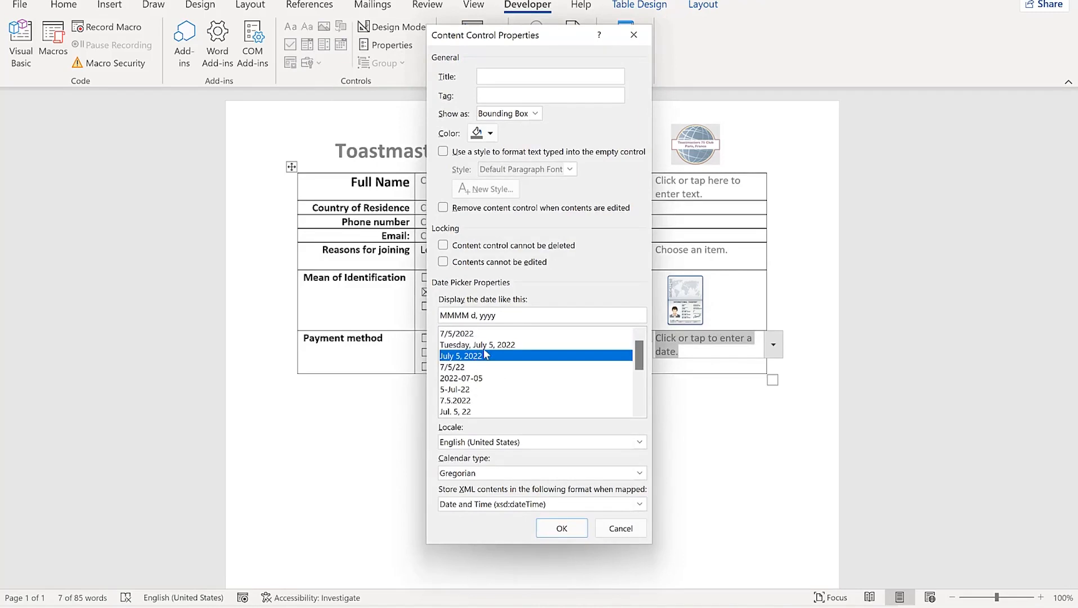
click(485, 348)
click(483, 356)
click(481, 366)
click(483, 378)
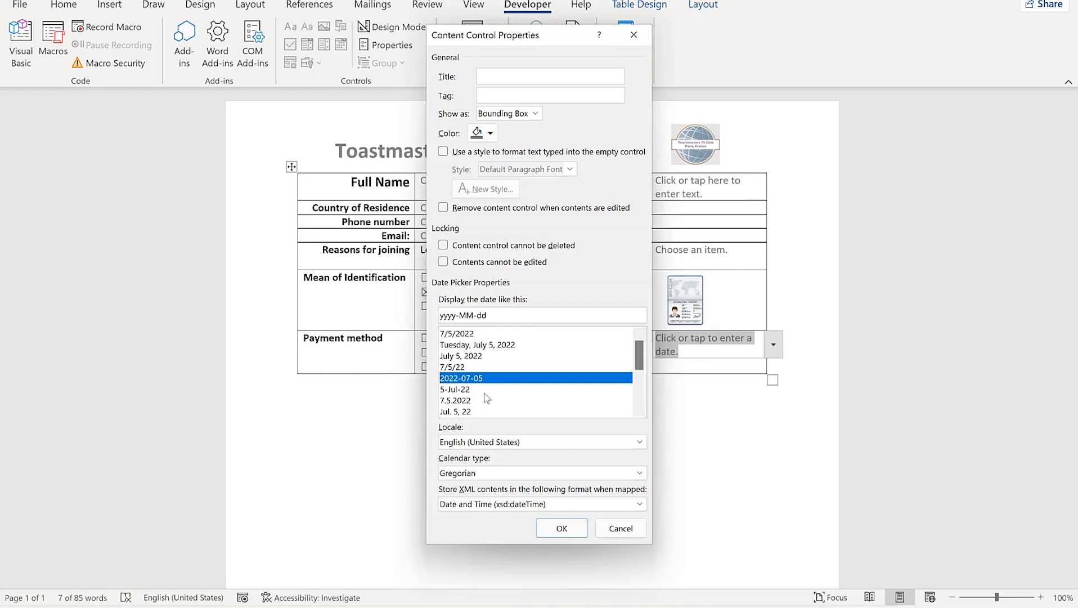
click(496, 347)
click(571, 530)
click(683, 420)
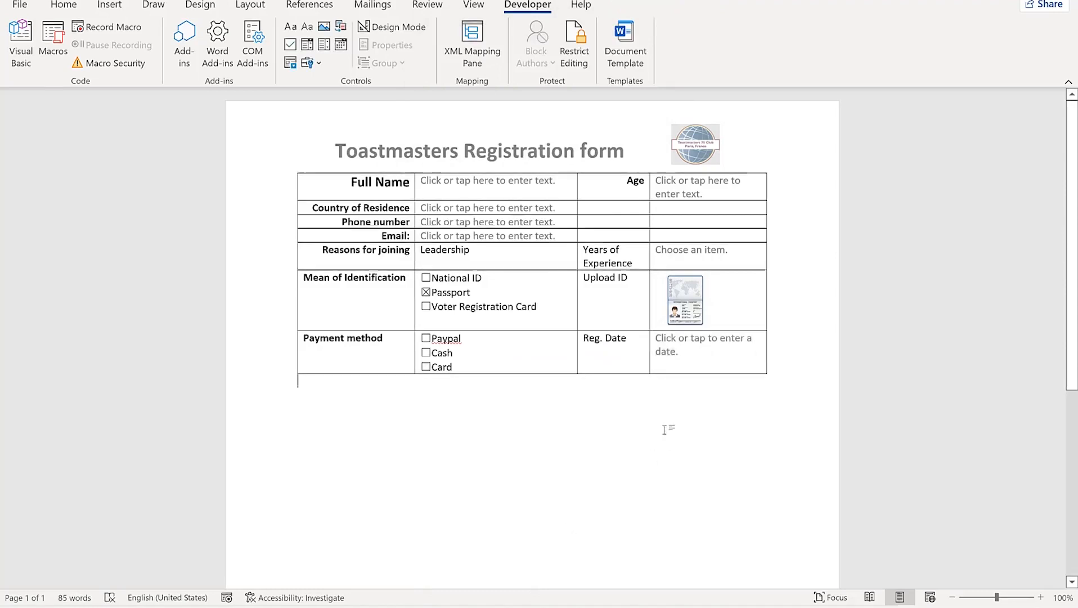
Pick Thursday, July 21, 2022 from the Reg. Date calendar
click(749, 347)
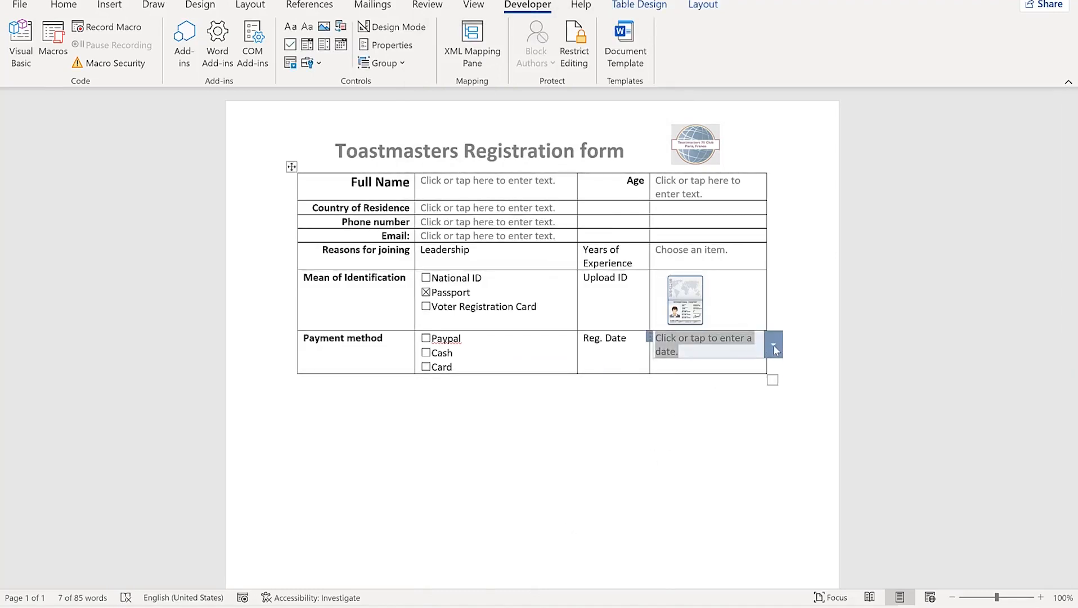
click(774, 346)
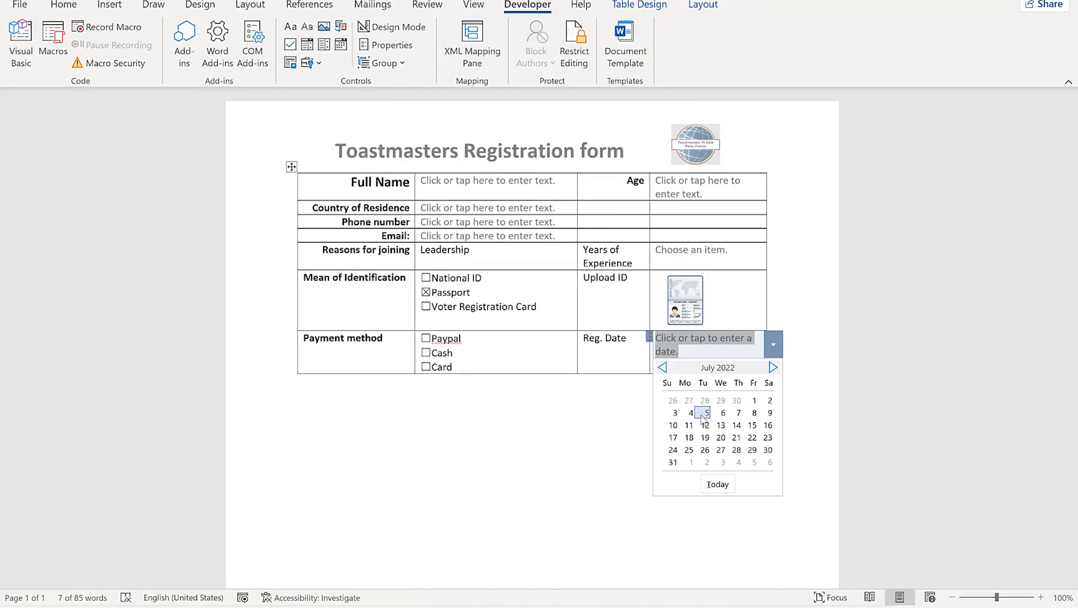
click(737, 437)
click(735, 436)
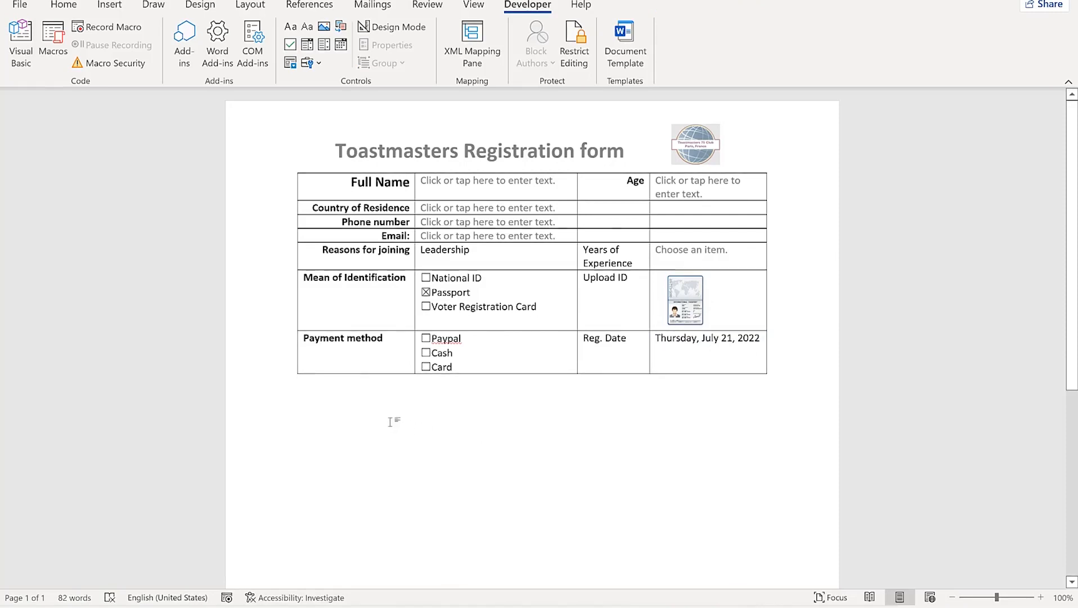
Add an Additional information row and merge its other three cells into one tall answer cell
click(292, 374)
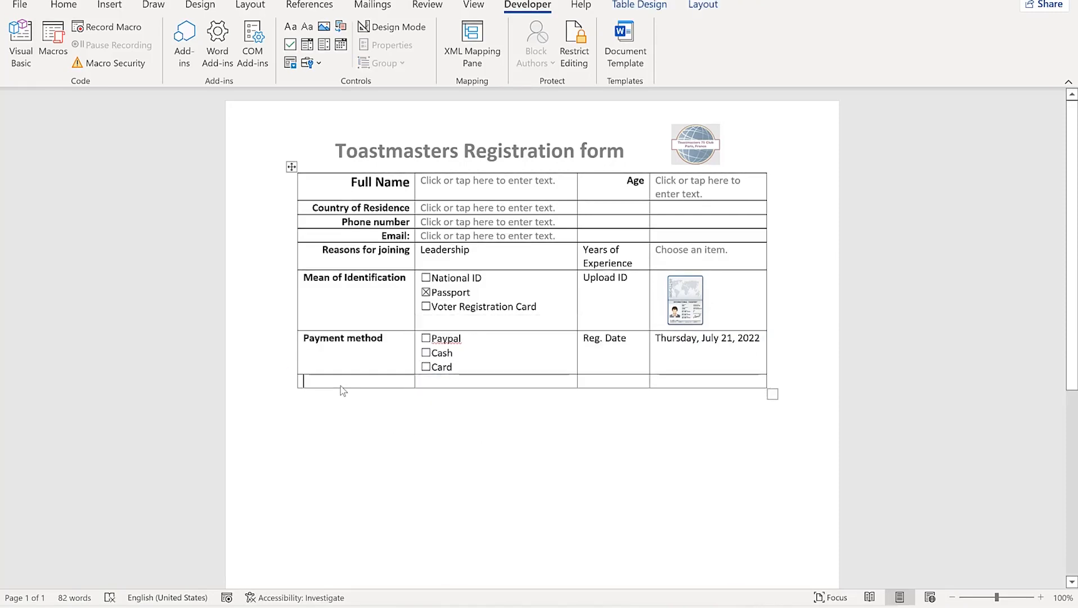
text(Ad)
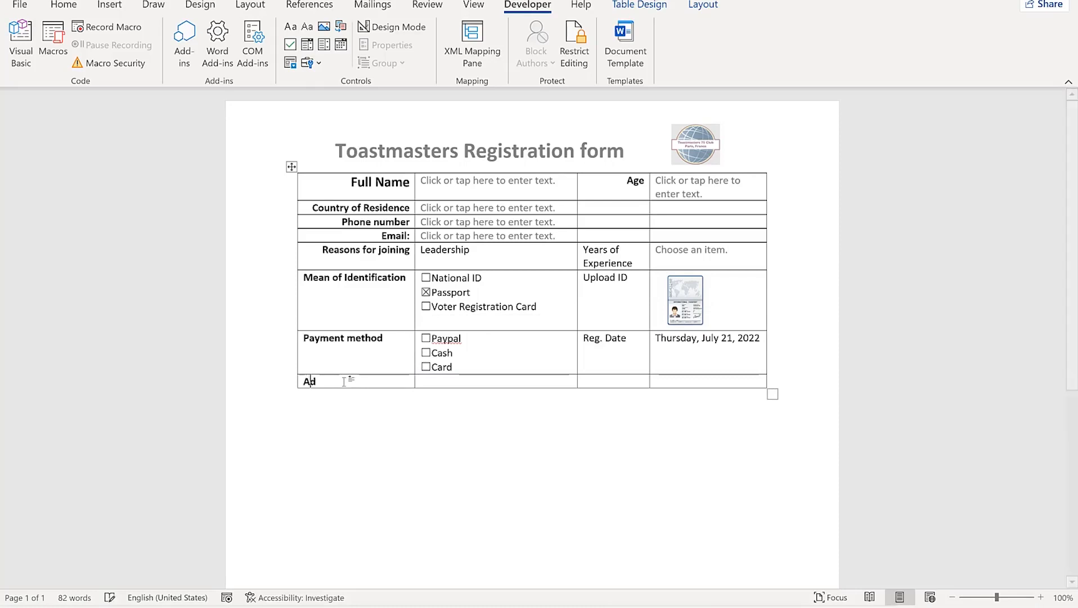
text(ditional information)
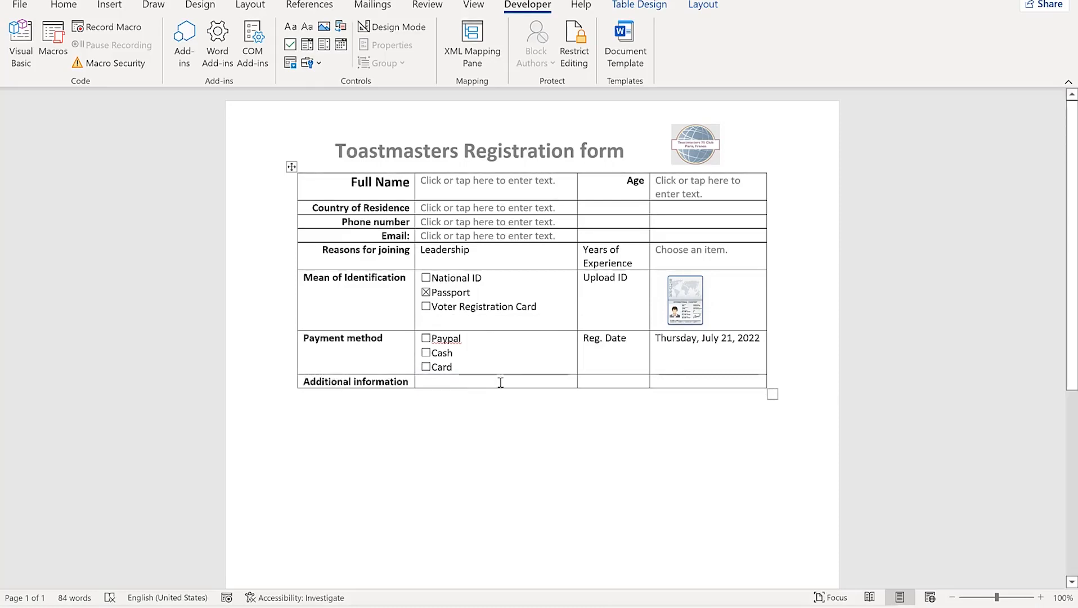
drag(500, 382, 662, 388)
right_click(662, 389)
click(681, 279)
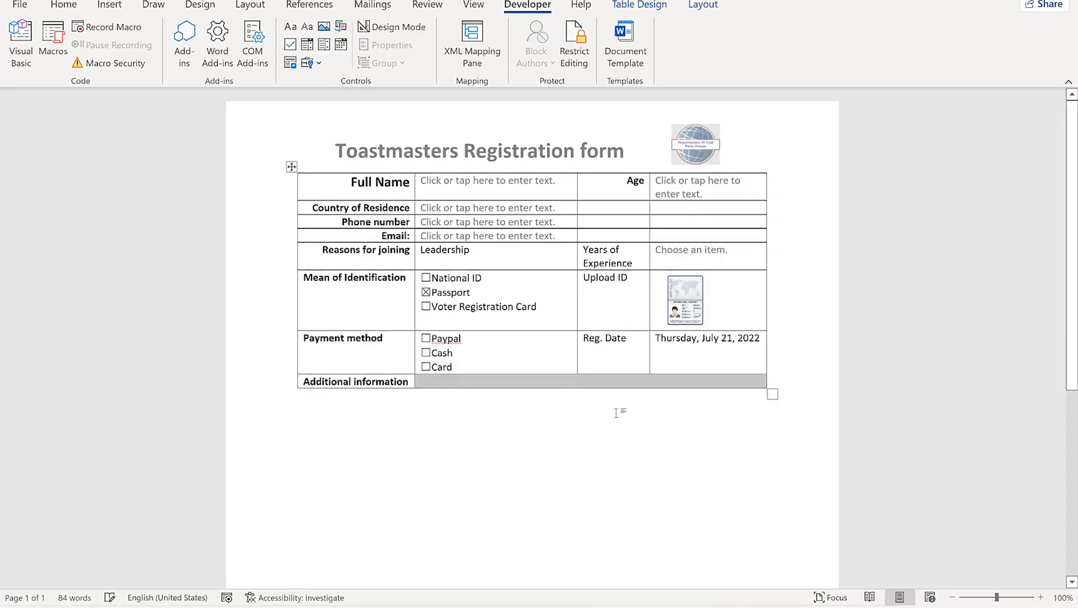
click(595, 381)
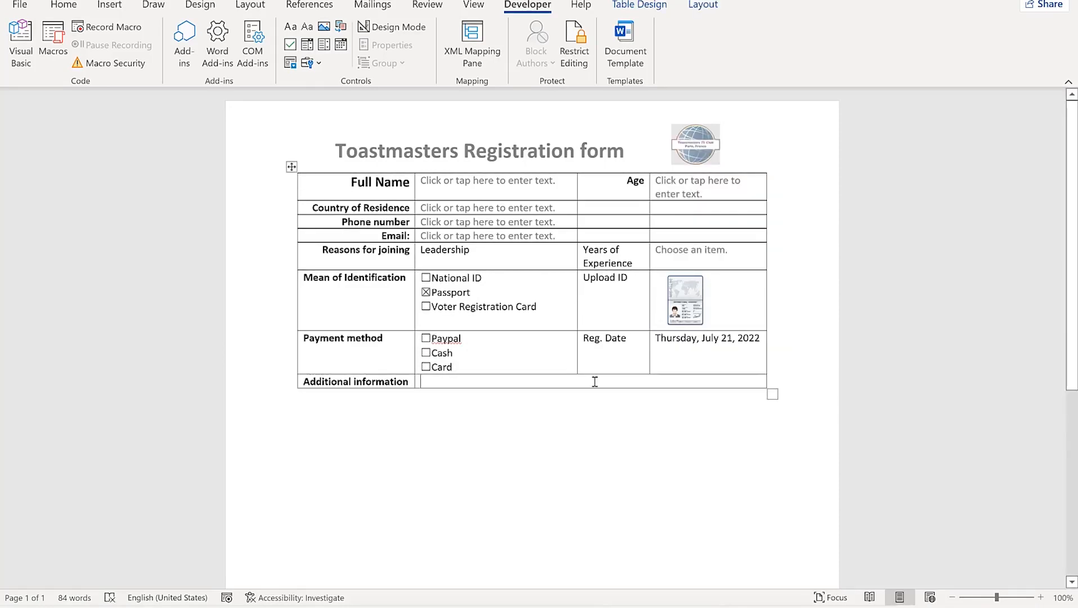
key(Return)
key(Return)
key(Return)
key(Return)
key(Return)
key(Return)
key(Return)
key(Return)
key(Return)
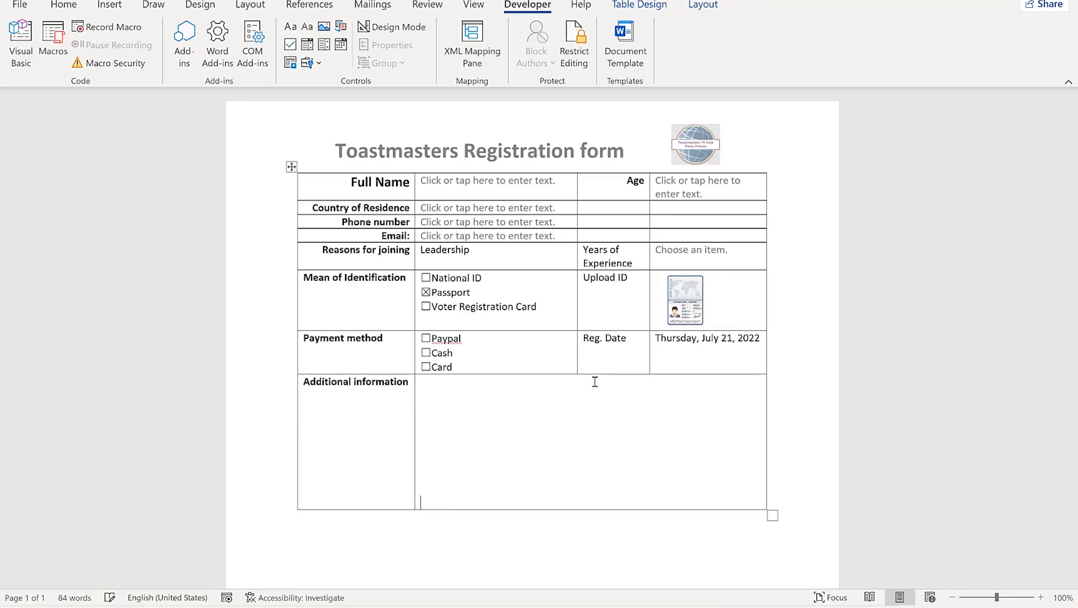
click(704, 537)
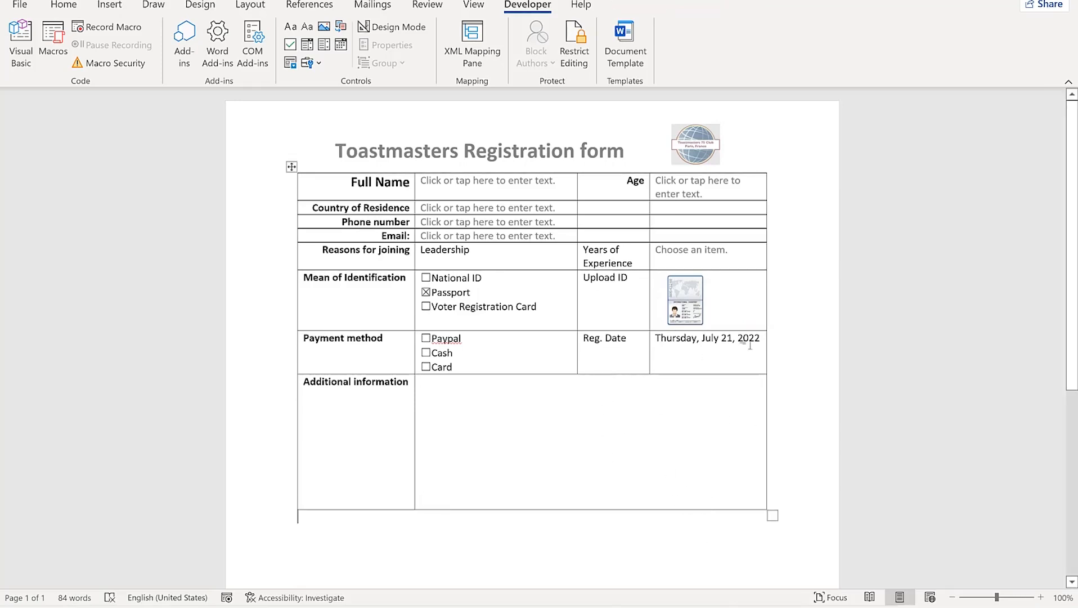
click(779, 356)
scroll(582, 461, down, 2)
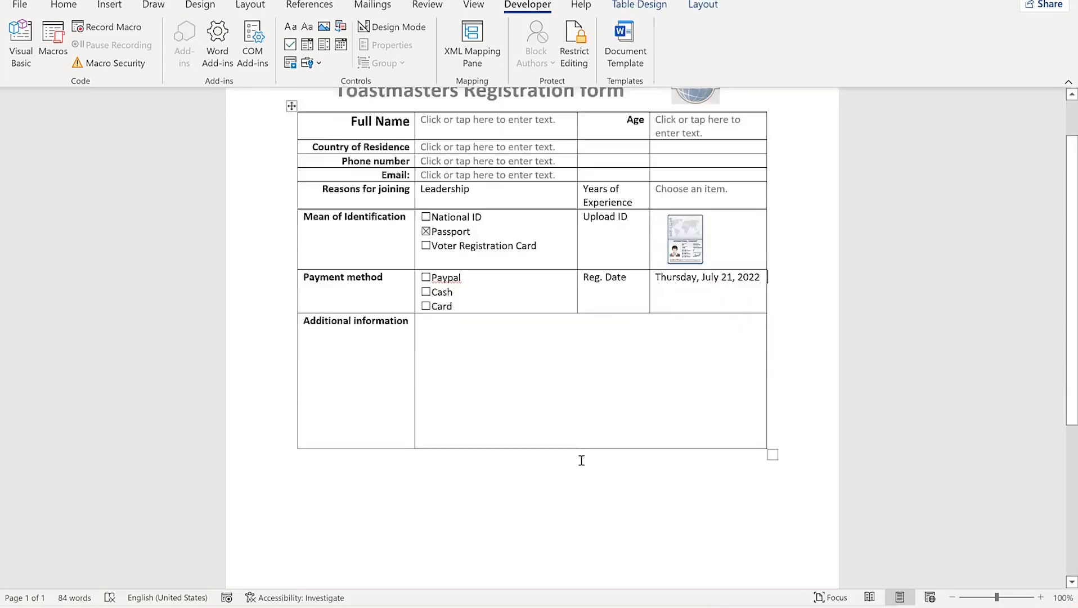
scroll(581, 460, down, 3)
scroll(575, 426, up, 5)
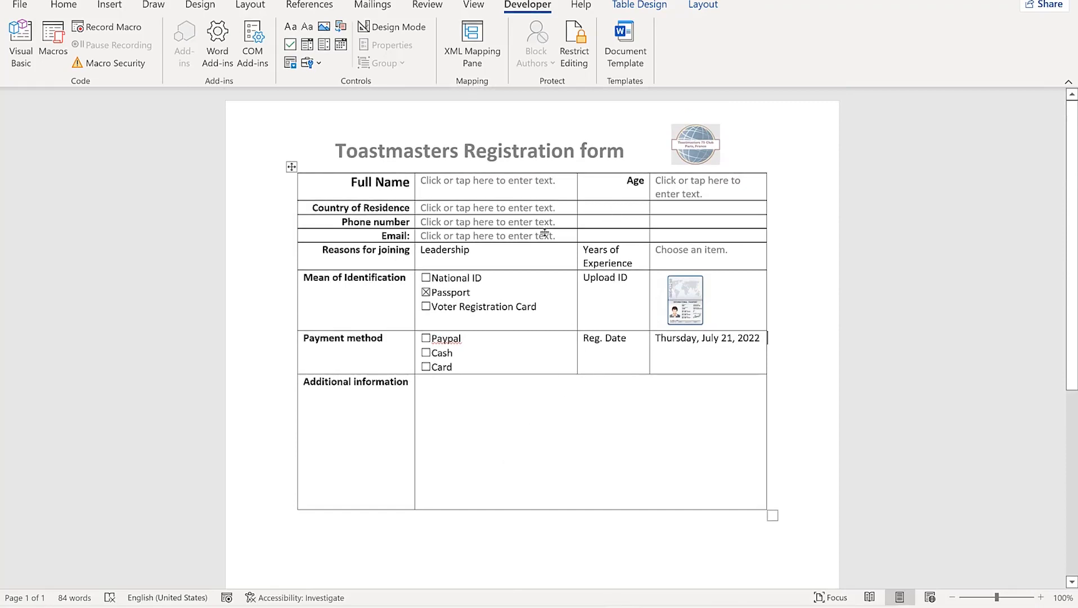
Select the whole form table and apply No Border to it
click(290, 167)
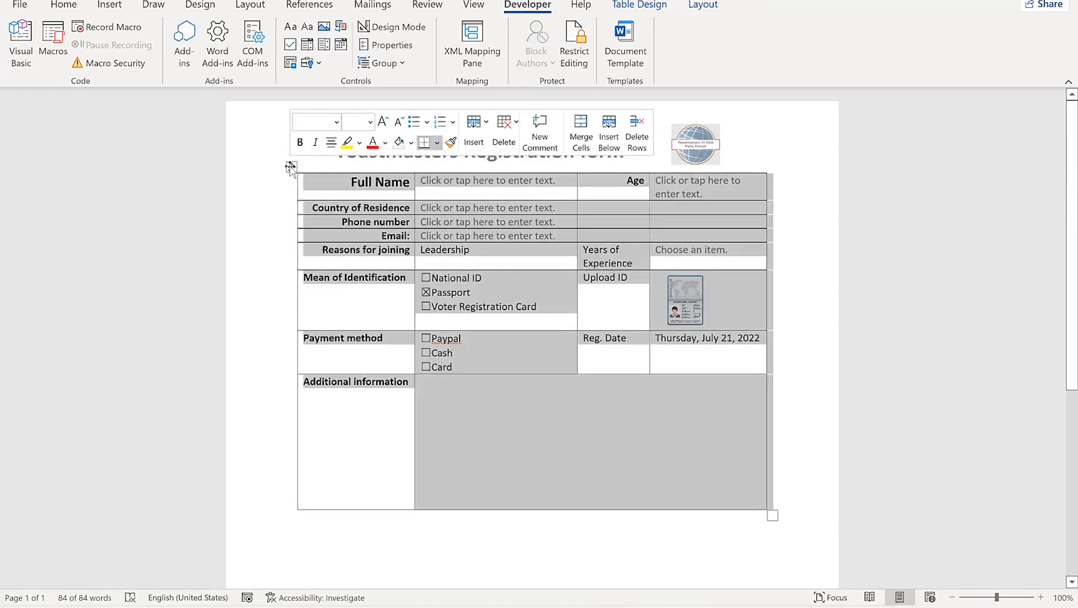
click(640, 5)
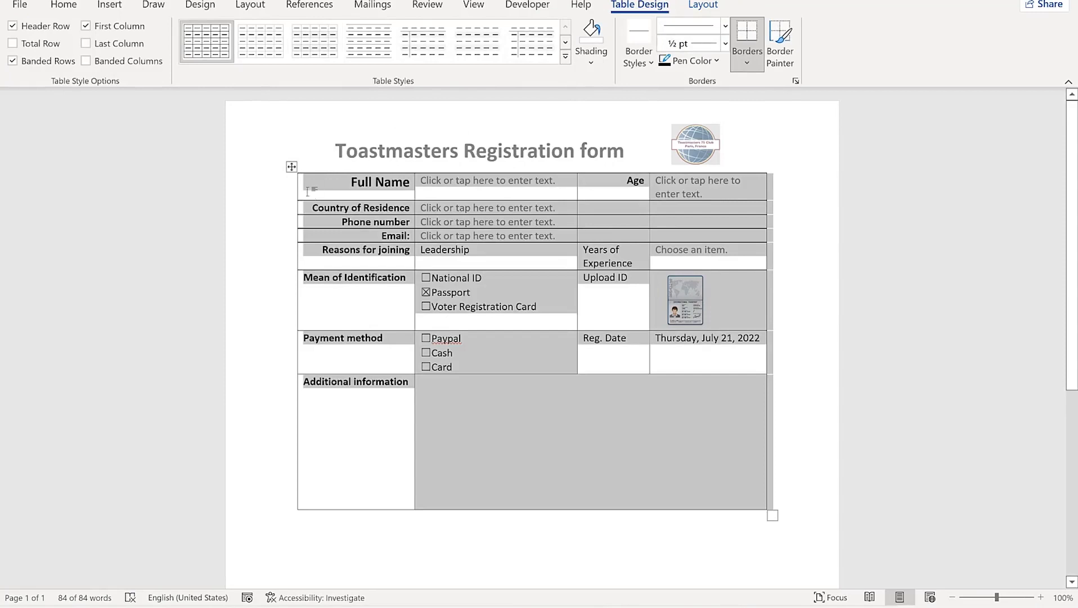
click(291, 167)
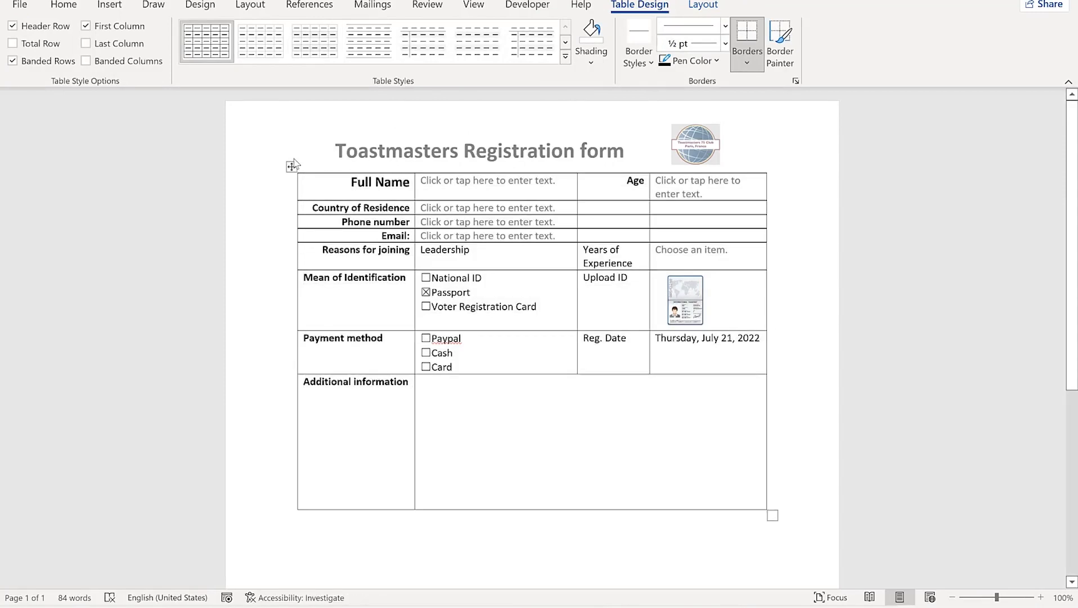
click(291, 167)
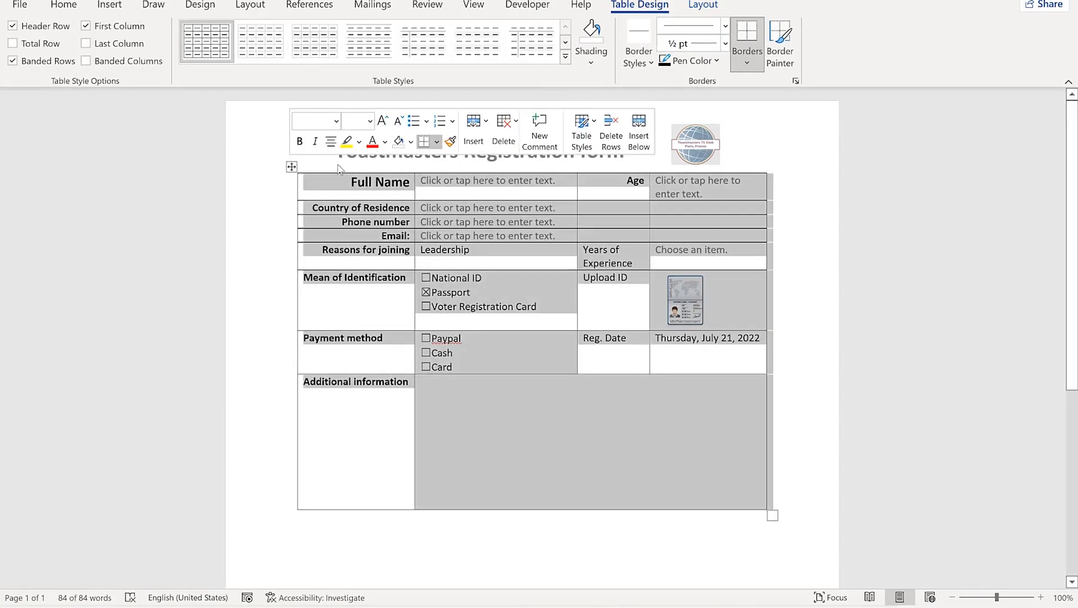
click(437, 144)
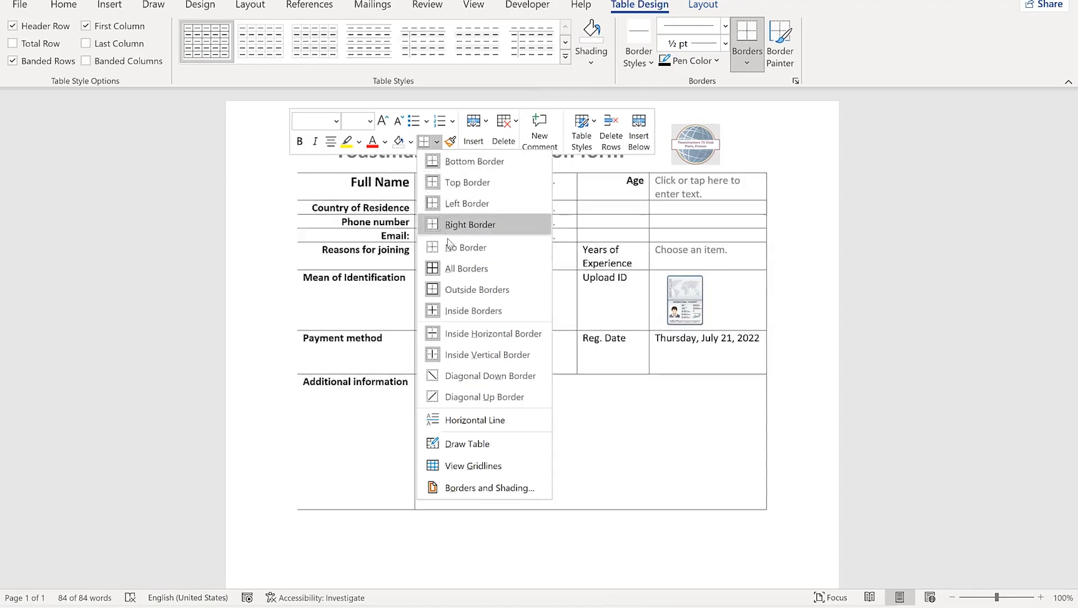
click(452, 255)
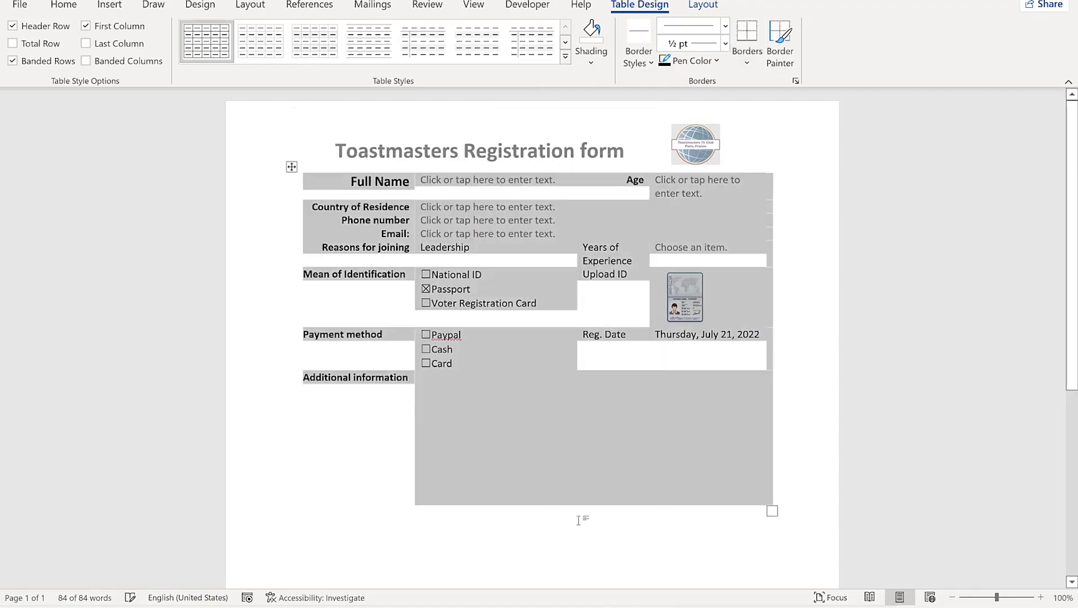
click(583, 516)
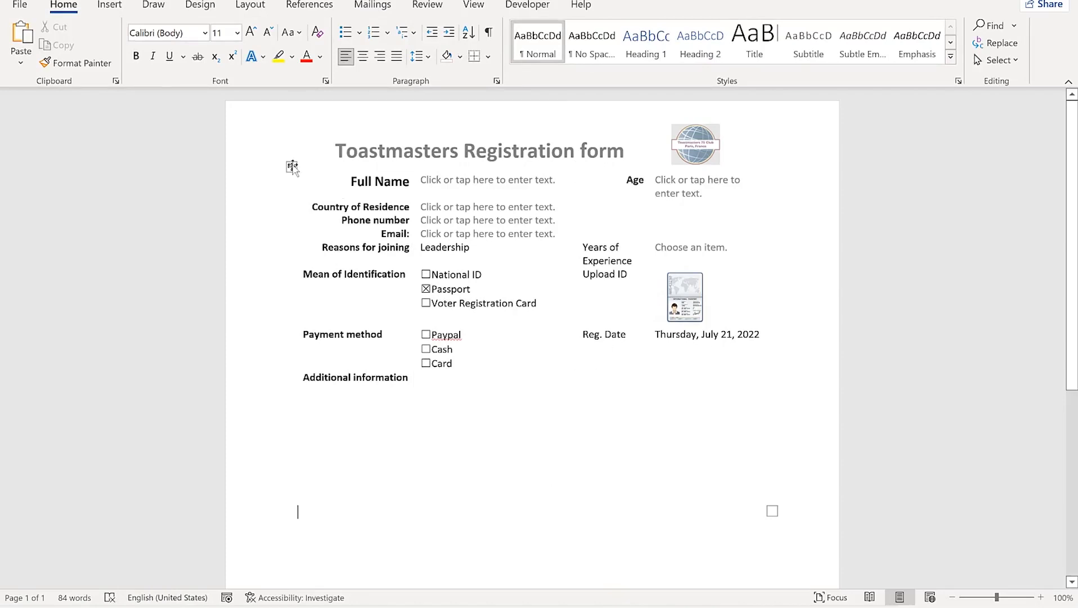
click(292, 166)
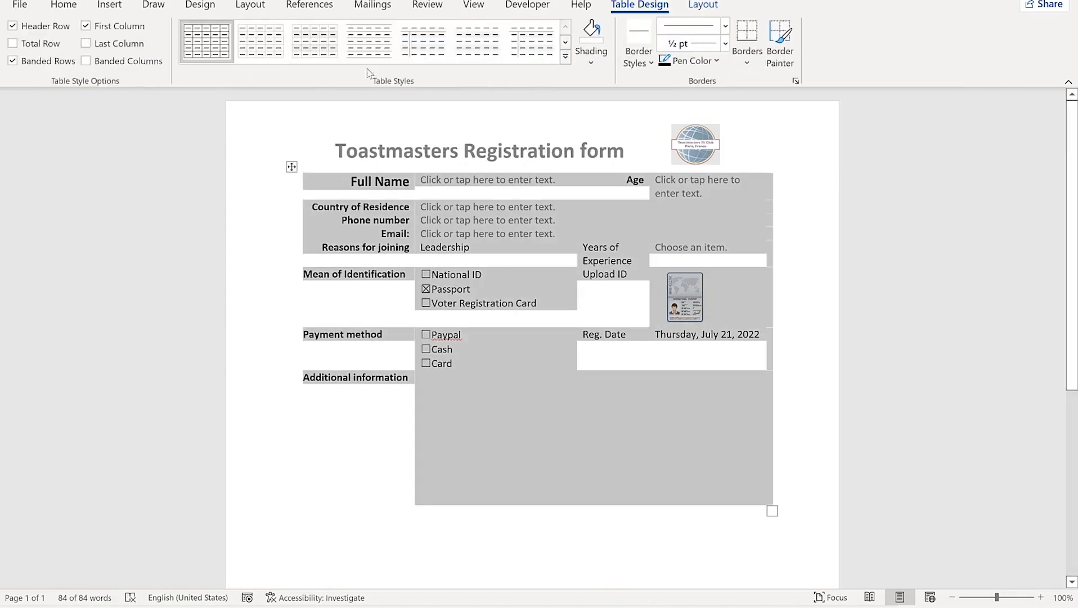
Apply the third, light banded-row table style, then strip its borders with No Border
click(313, 44)
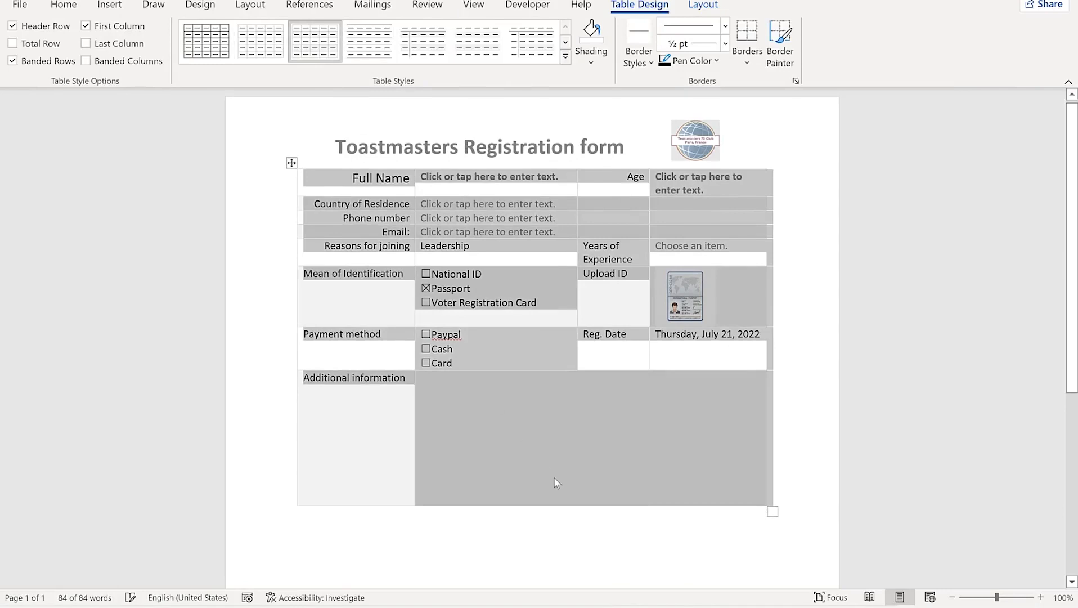
click(587, 504)
click(707, 549)
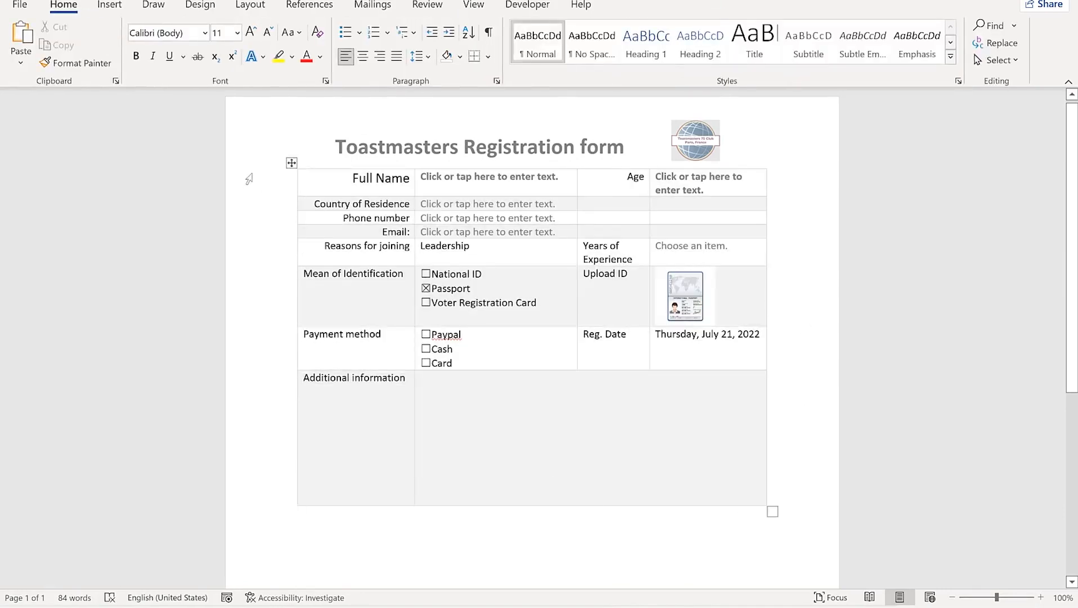
click(291, 161)
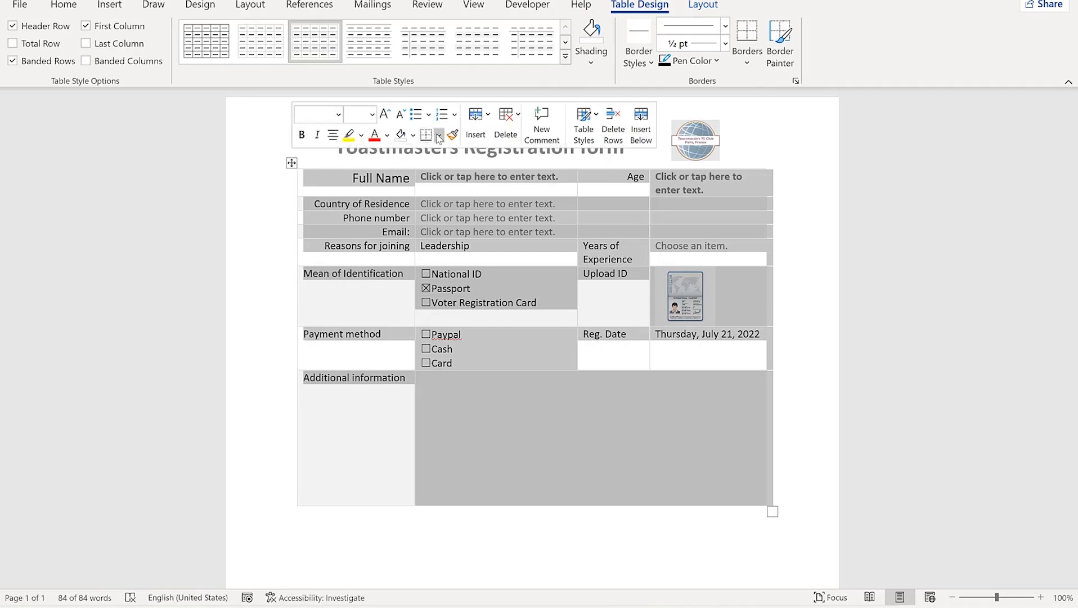
click(439, 135)
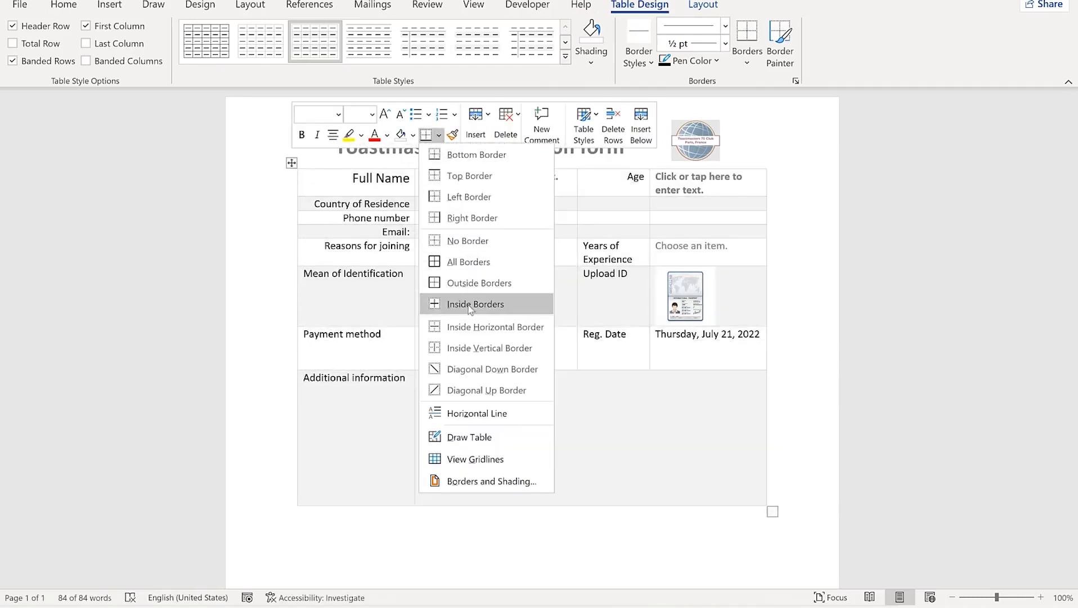
click(467, 241)
click(658, 571)
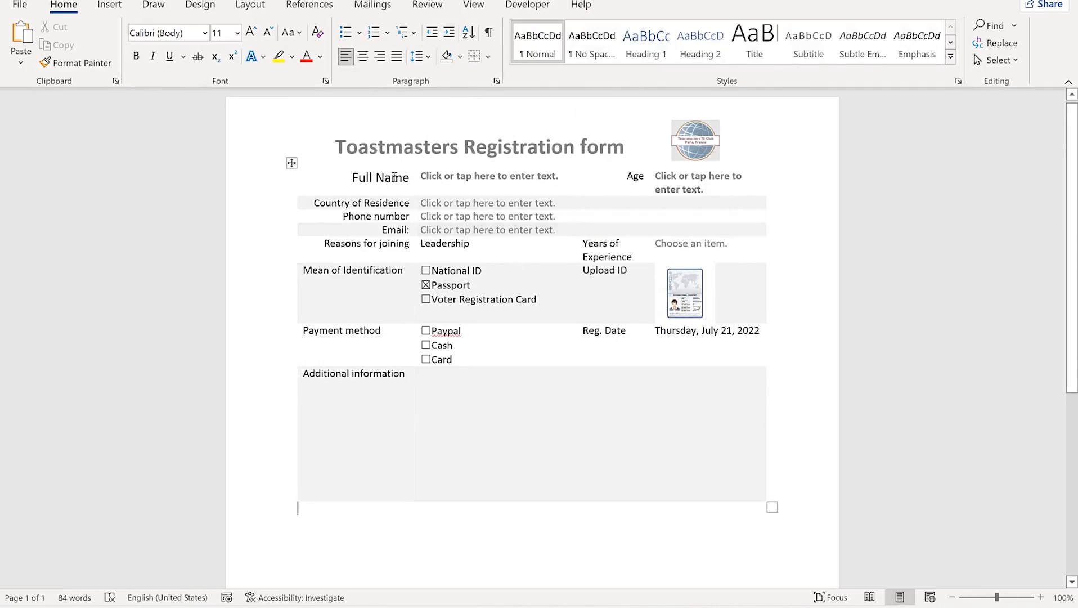
Right-align the first-column labels from Mean of Identification to Additional information
click(408, 373)
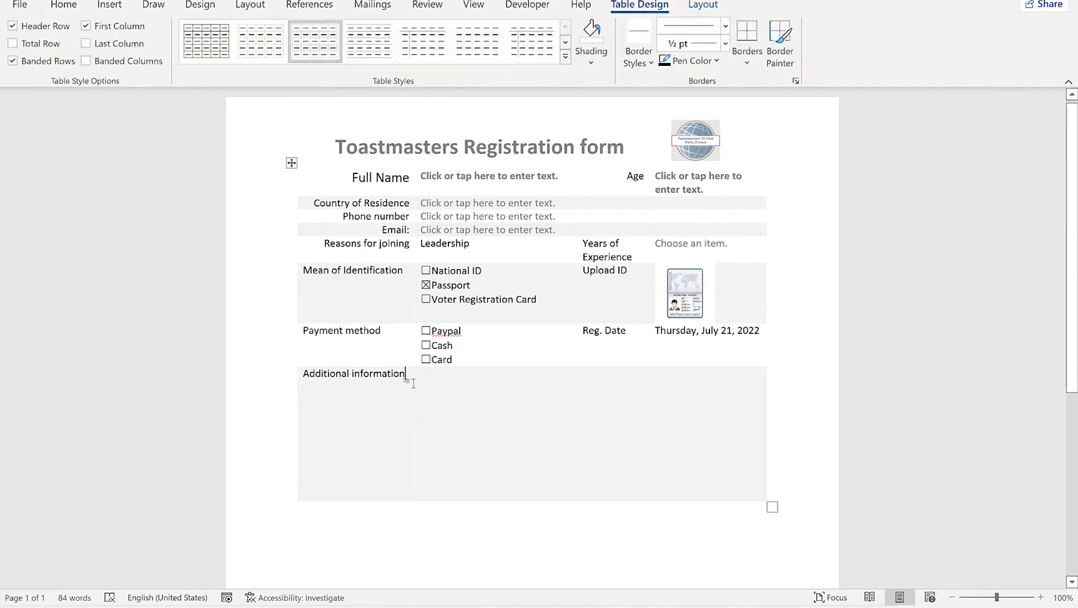
drag(407, 380, 351, 268)
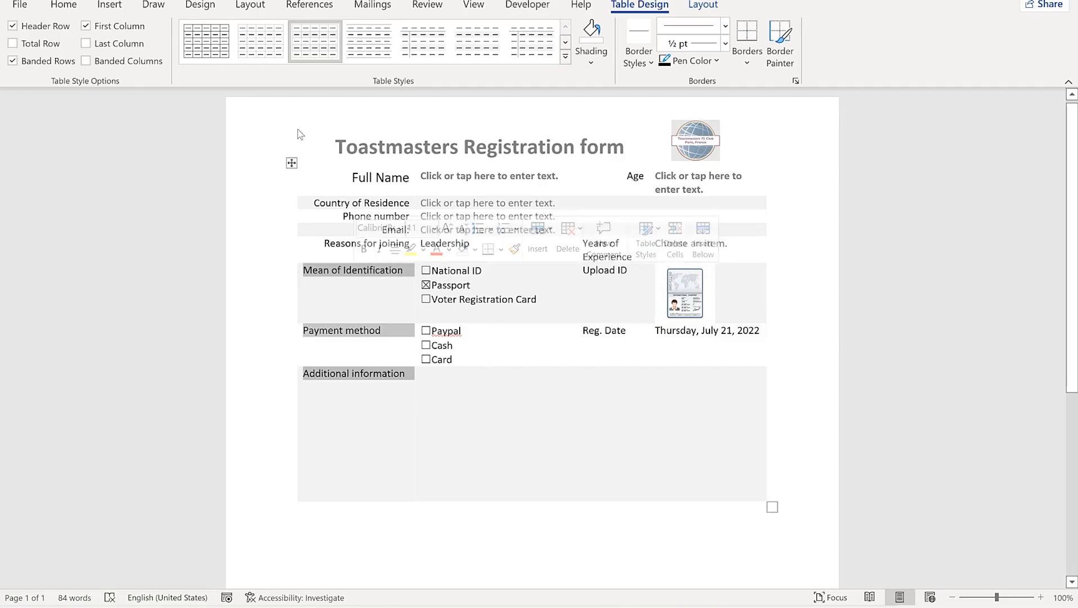
click(64, 6)
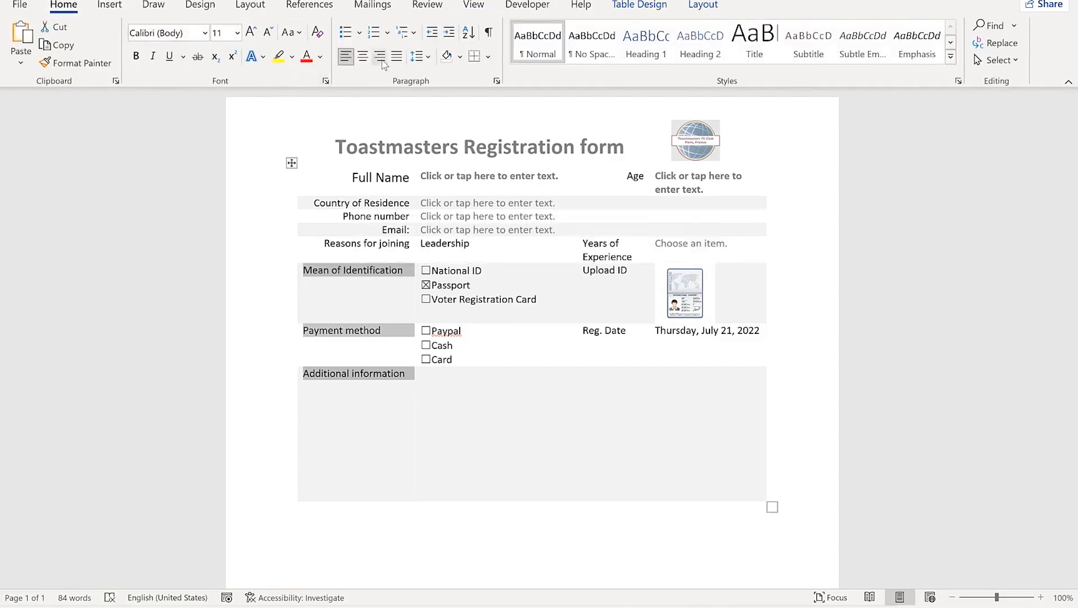
click(380, 58)
Right-align and bold Years of Experience, Upload ID and Reg. Date
click(631, 309)
drag(629, 336, 610, 247)
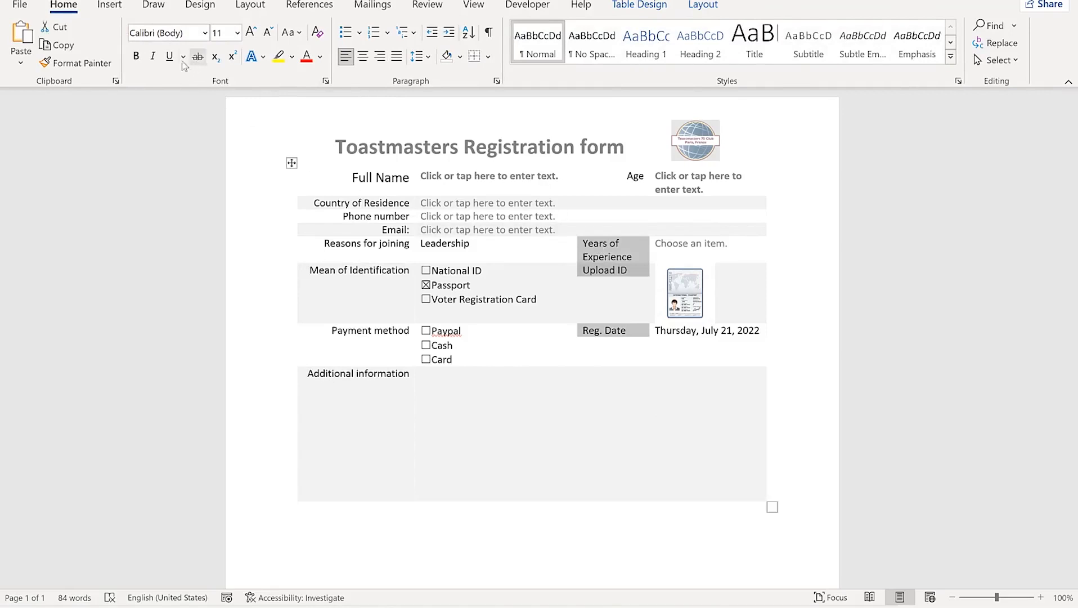
click(380, 57)
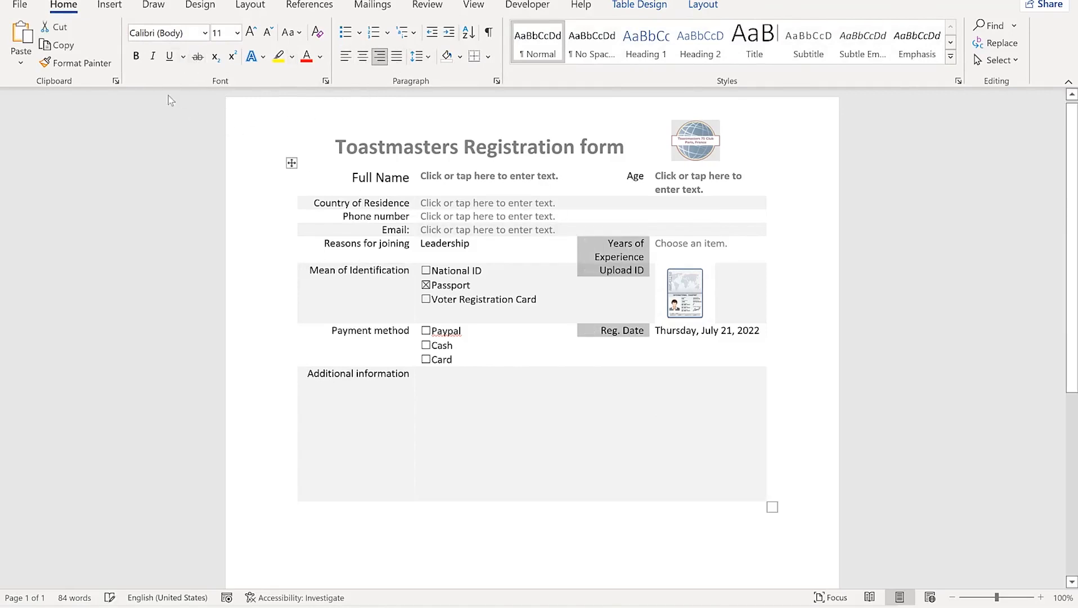
click(135, 56)
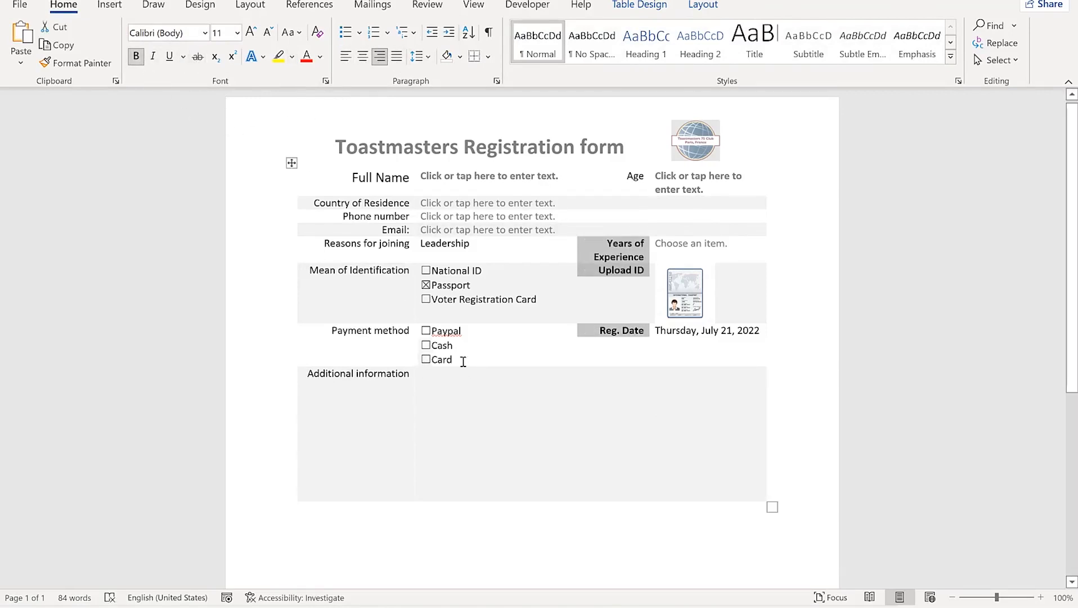
Bold the first-column labels from Country of Residence down to Additional information
drag(413, 382, 394, 203)
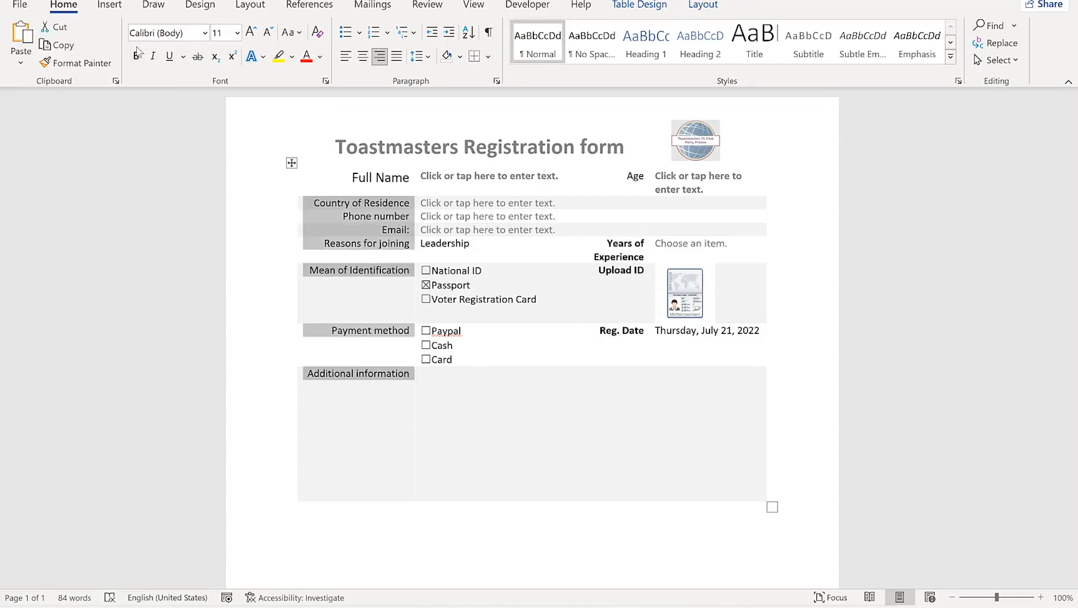
click(135, 55)
click(501, 416)
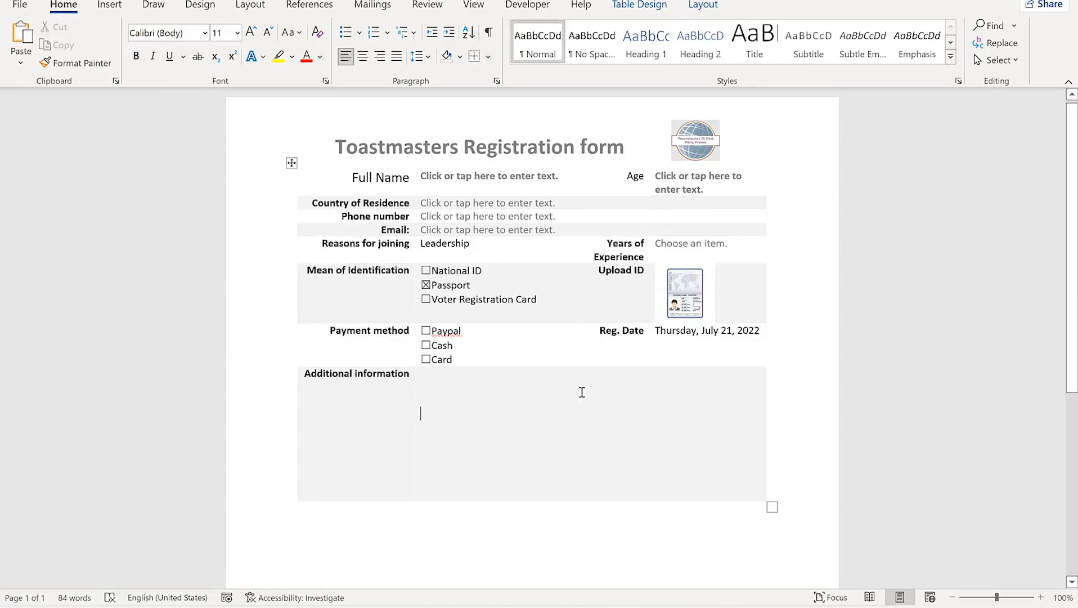
click(615, 510)
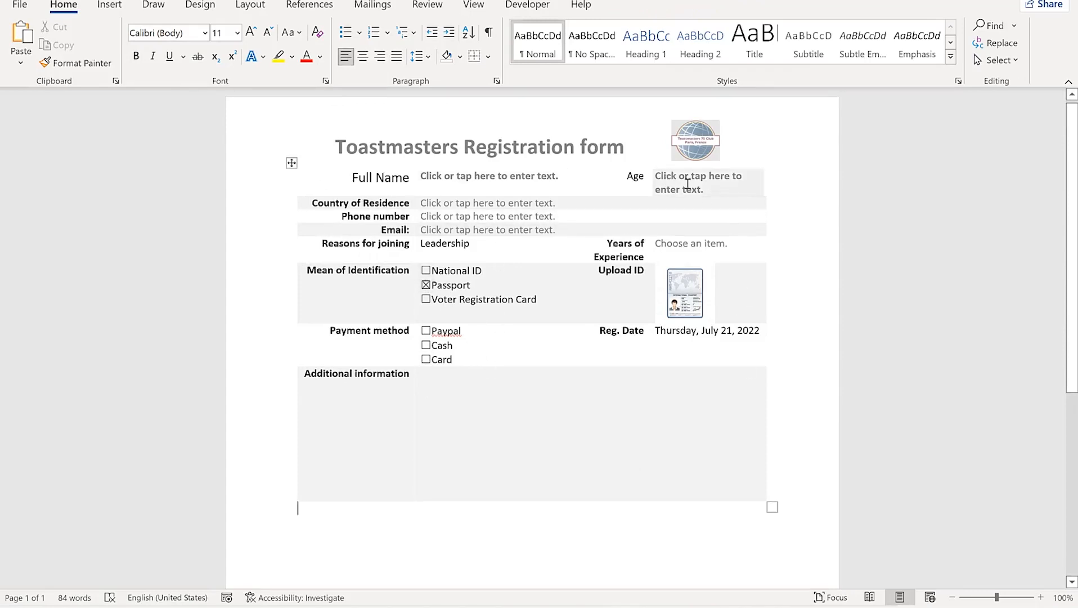
Check the Age, Country of Residence and Full Name entry fields, then return to the Developer tools
click(687, 184)
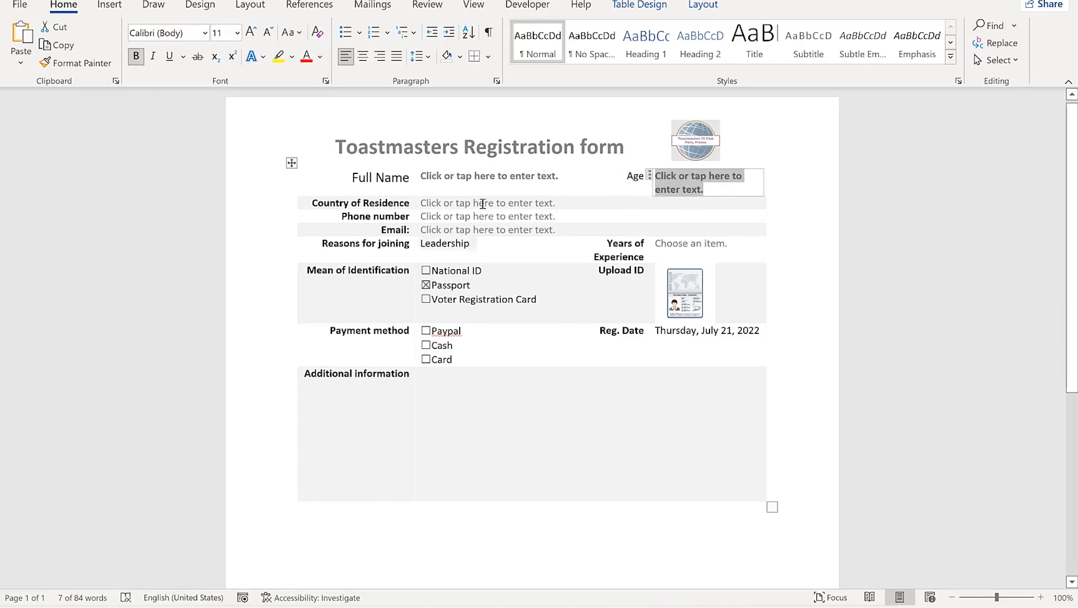
click(482, 203)
click(466, 175)
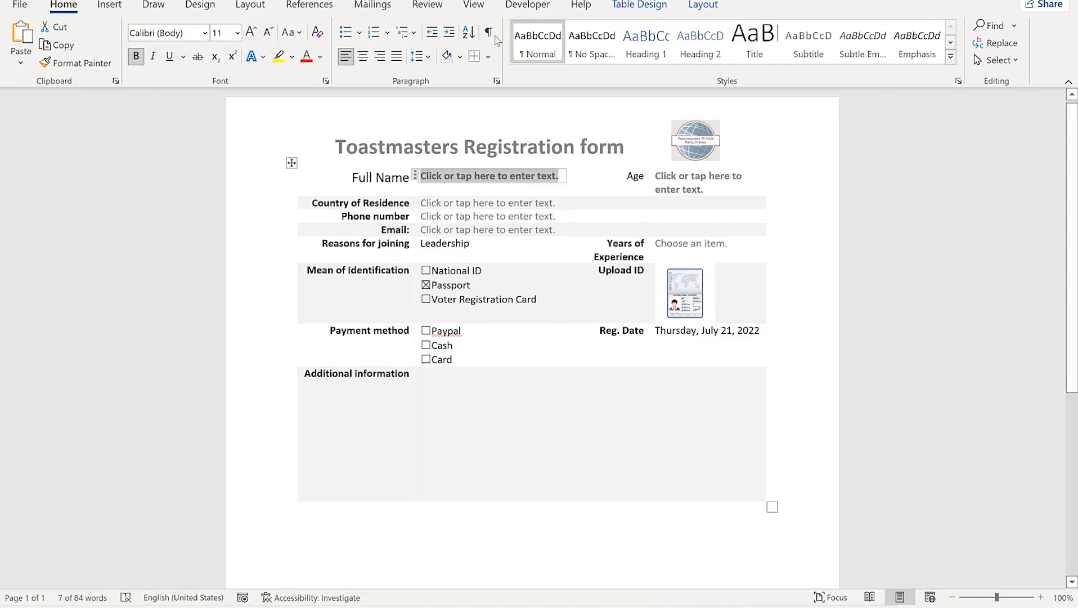
click(518, 7)
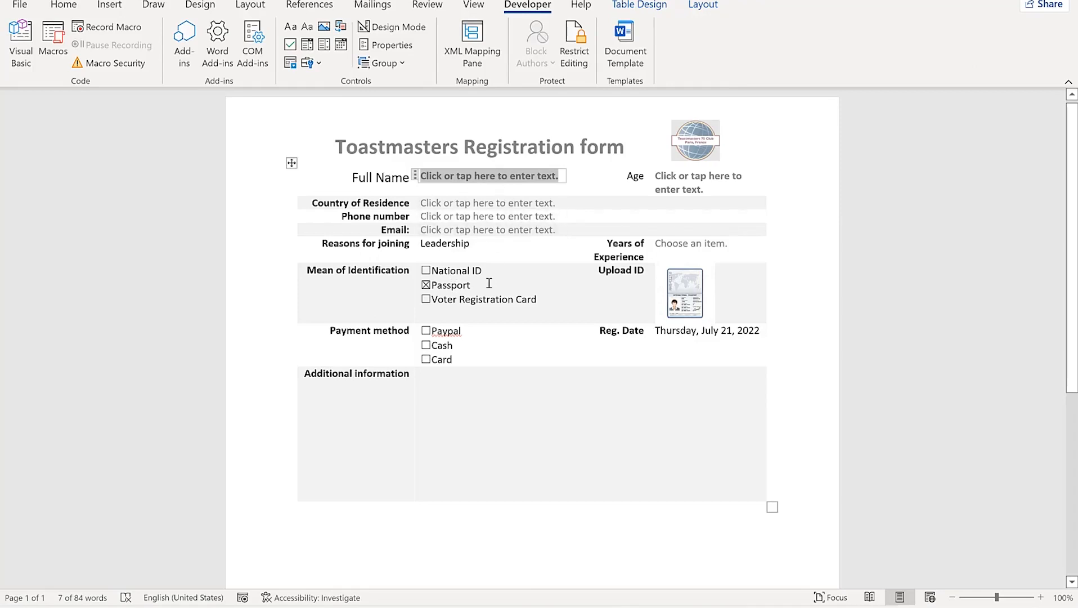
Restrict editing to Filling in forms only and enforce the protection with a password
click(574, 42)
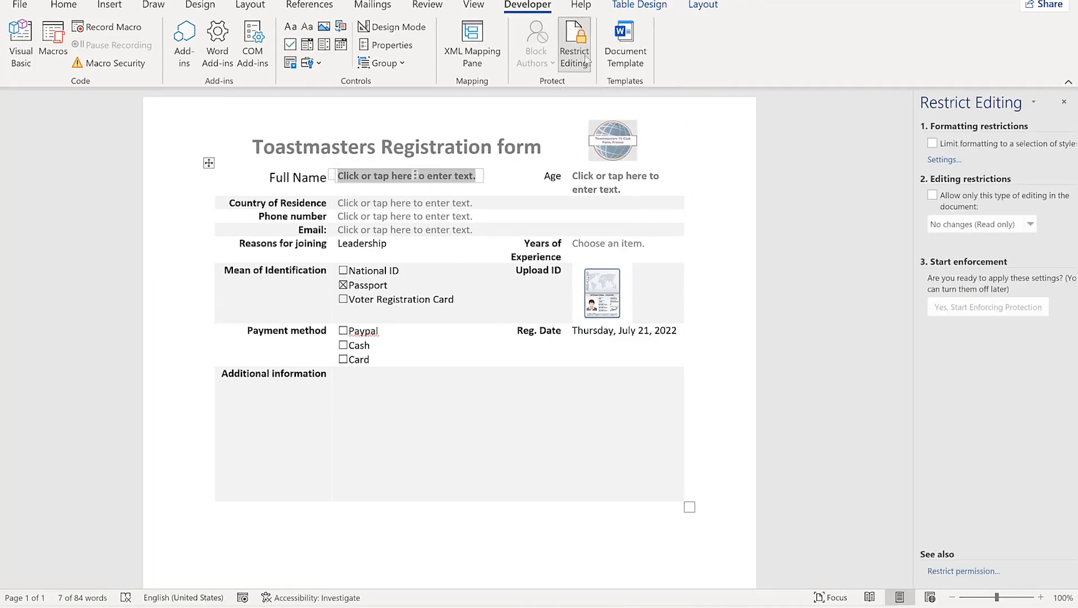
click(932, 195)
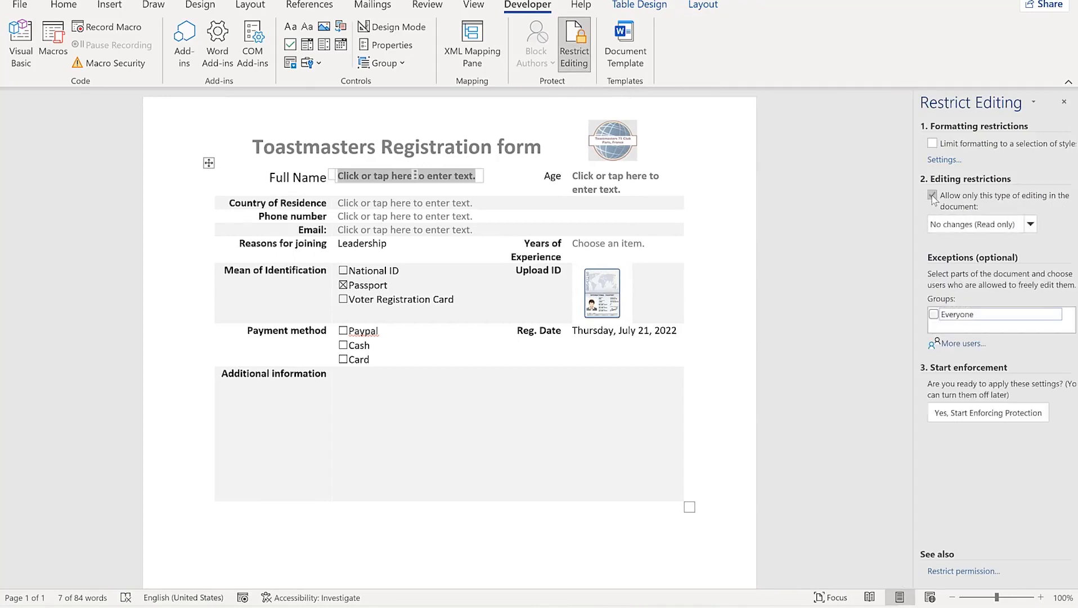
click(978, 225)
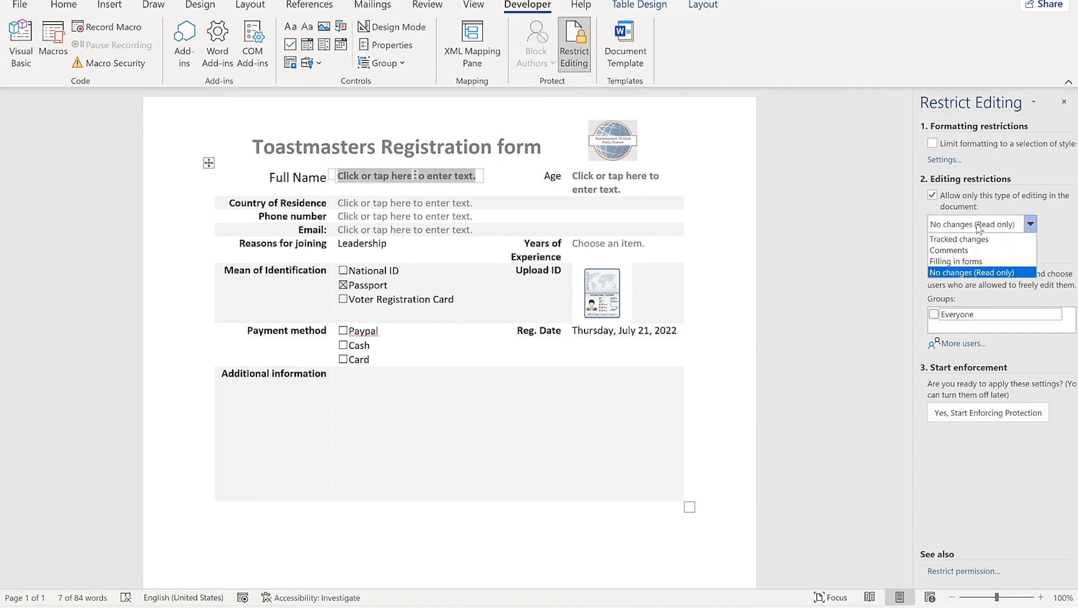
click(970, 262)
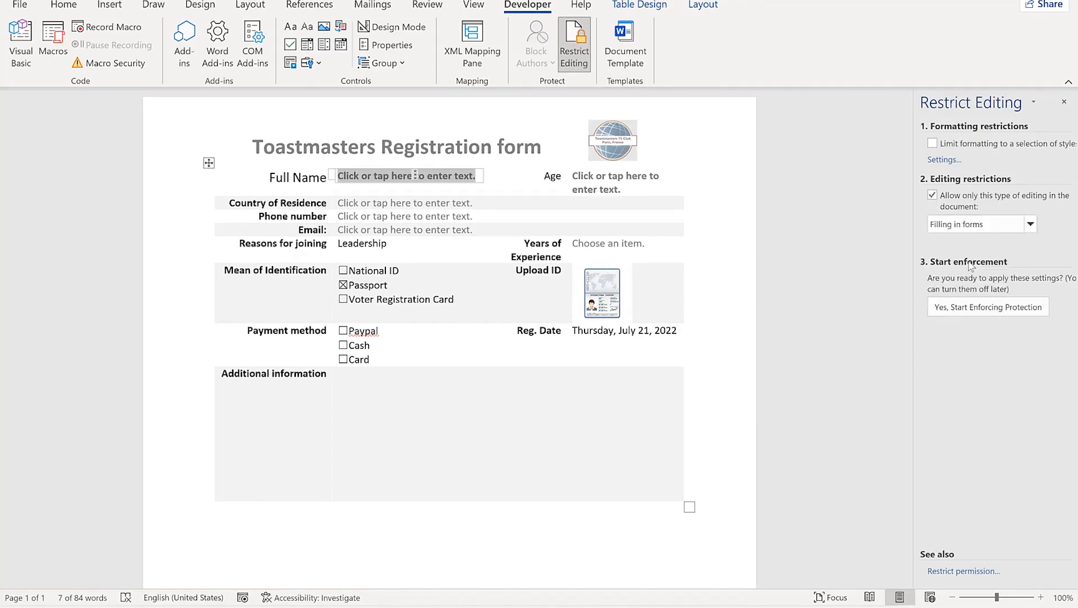
click(993, 311)
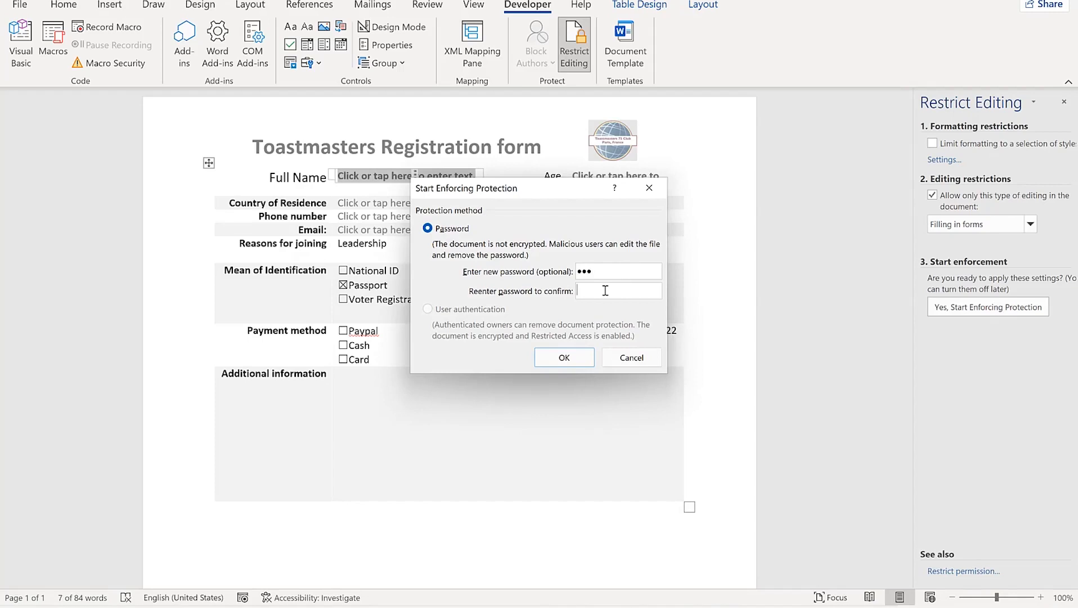
click(564, 357)
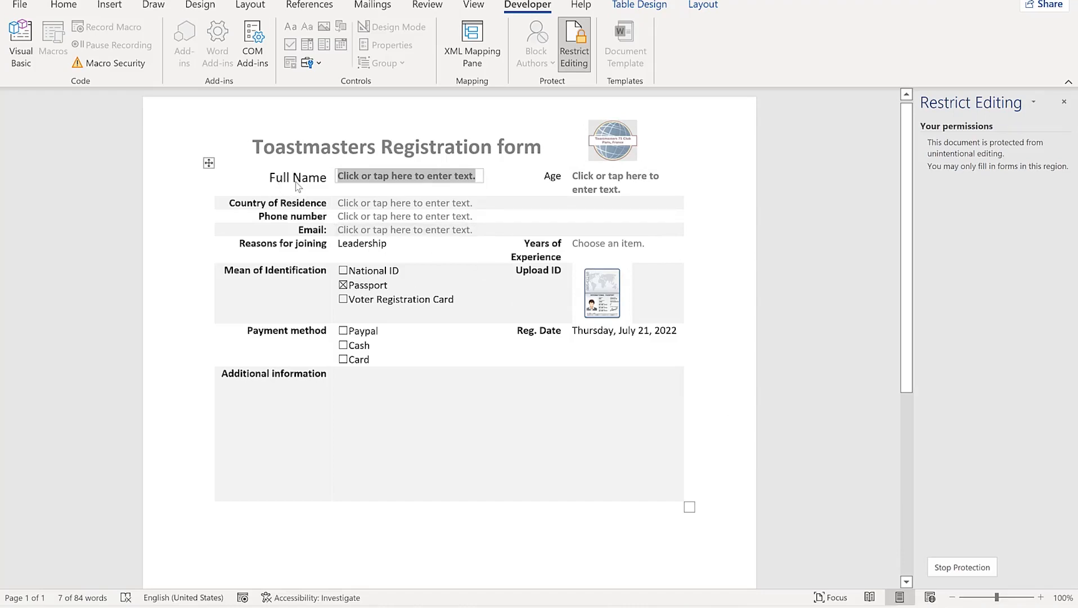
Enter a full name with a 'Dr.' title and 'Nigeria' as Country of Residence in the protected form
text(dddeddgfg)
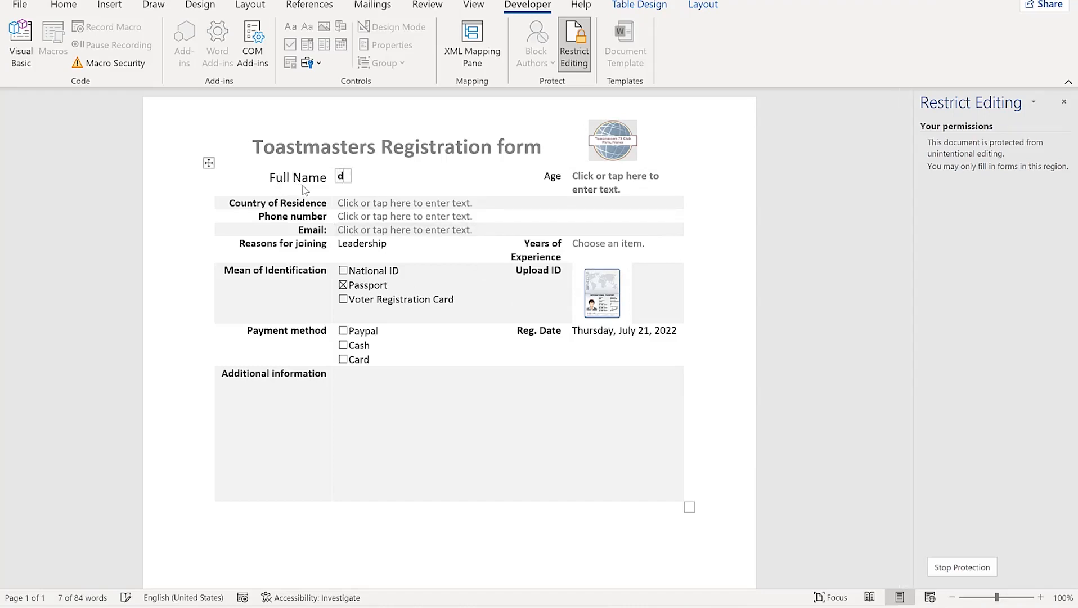
key(BackSpace)
key(BackSpace)
key(BackSpace)
key(BackSpace)
key(BackSpace)
key(BackSpace)
key(BackSpace)
key(BackSpace)
key(BackSpace)
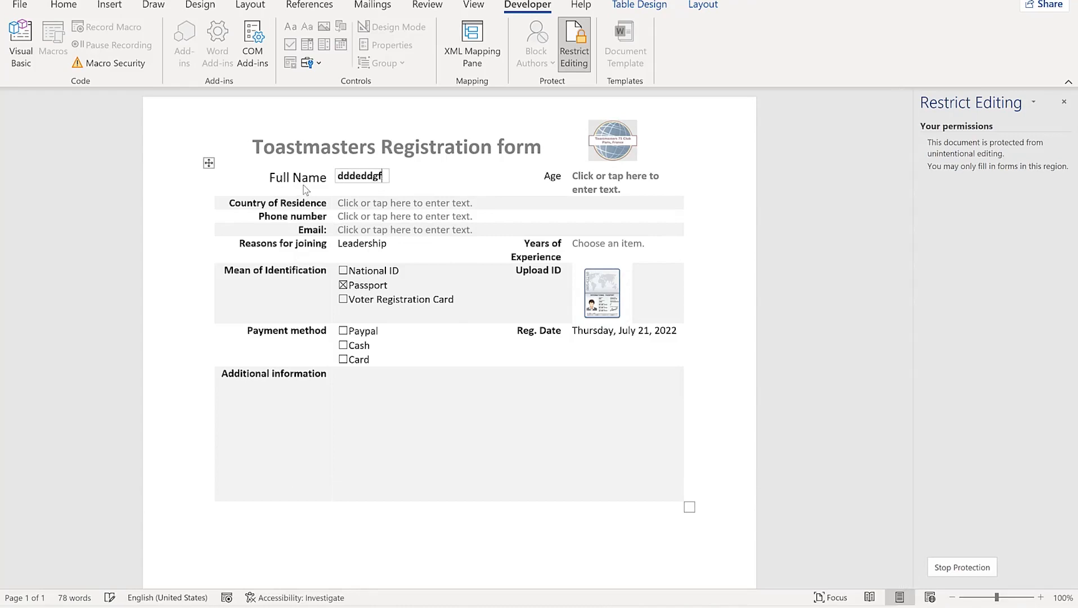
text(dR.)
key(BackSpace)
key(BackSpace)
key(BackSpace)
key(BackSpace)
text(Dr. Rasheed)
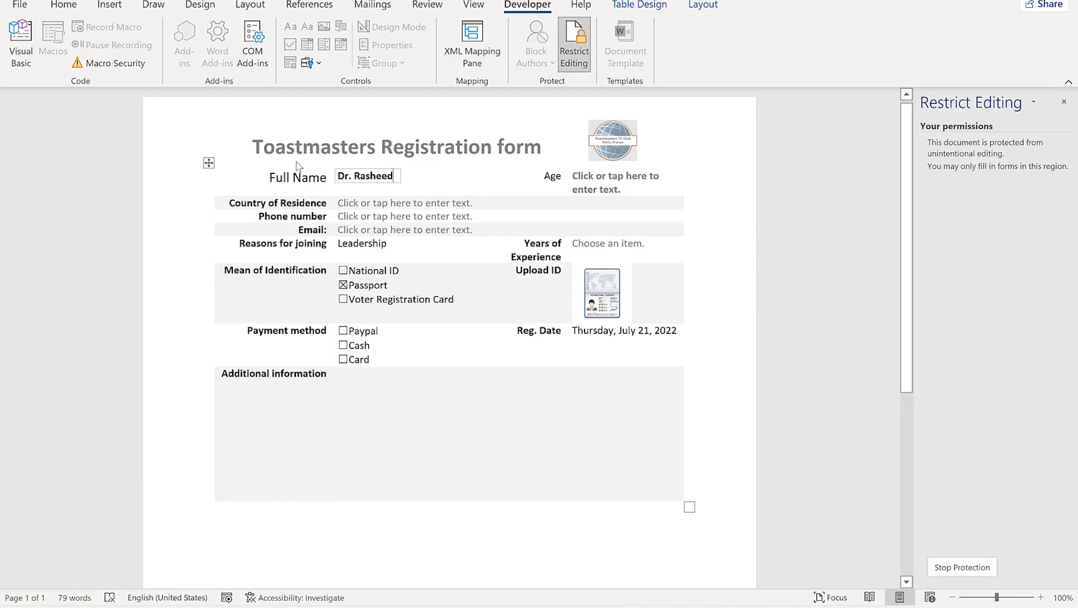
double_click(291, 180)
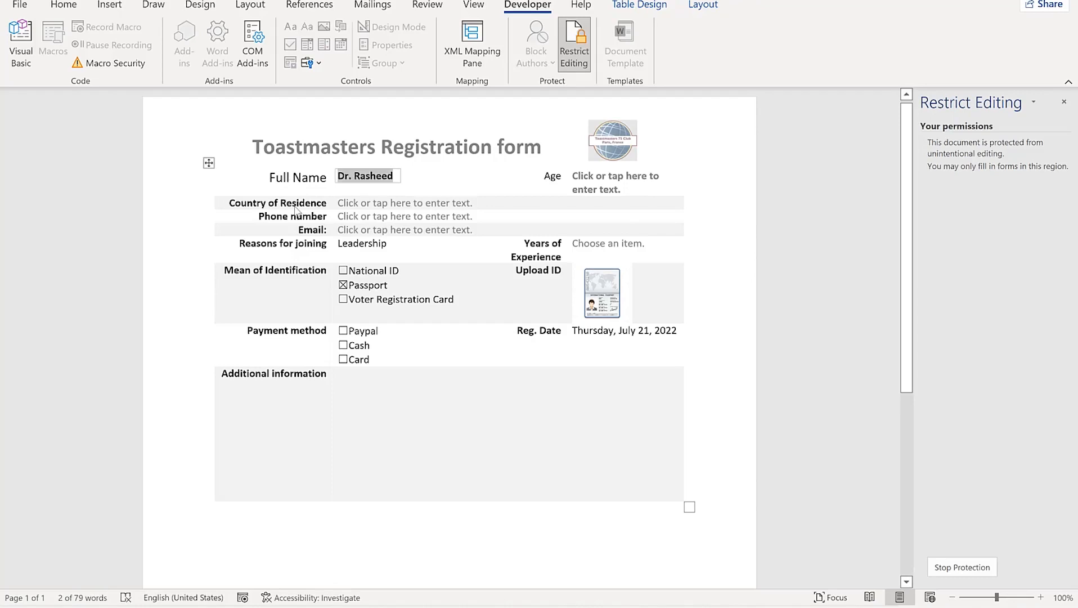
key(Tab)
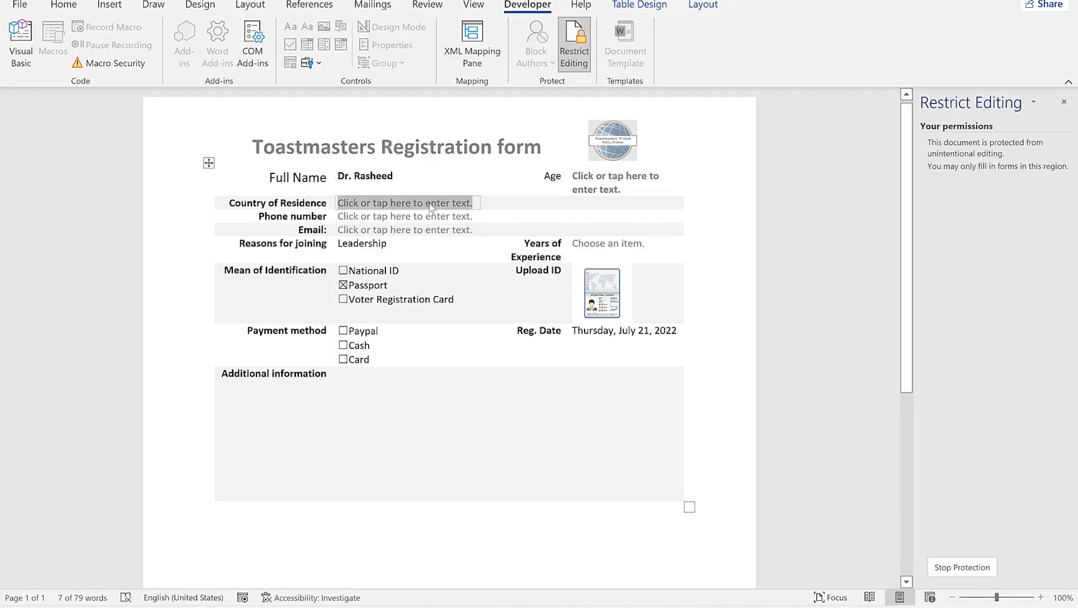
text(Nigeria)
click(456, 234)
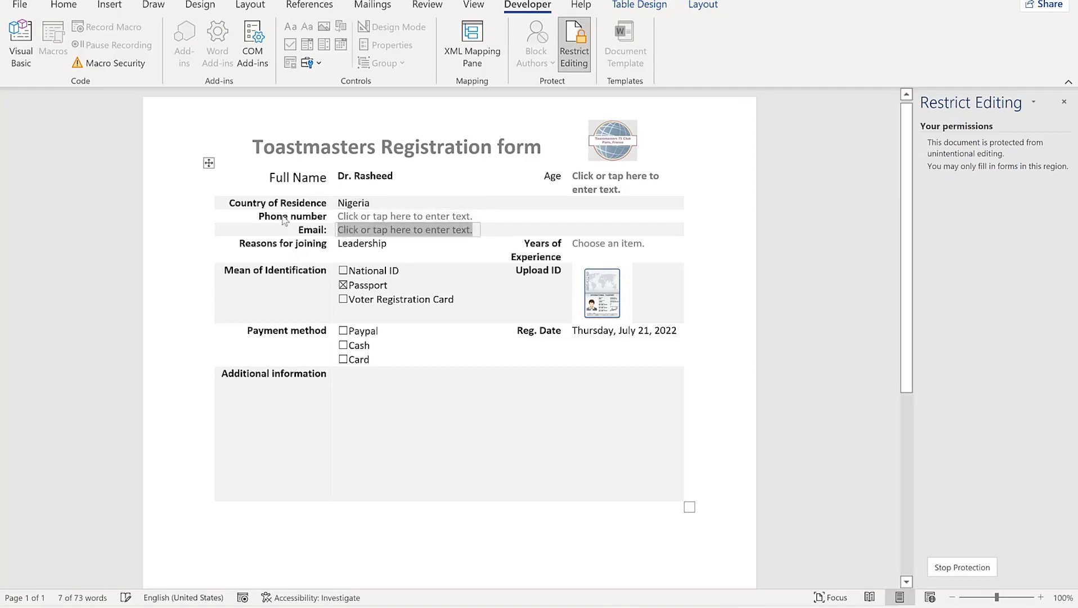
key(shift+Tab)
key(Tab)
key(Tab)
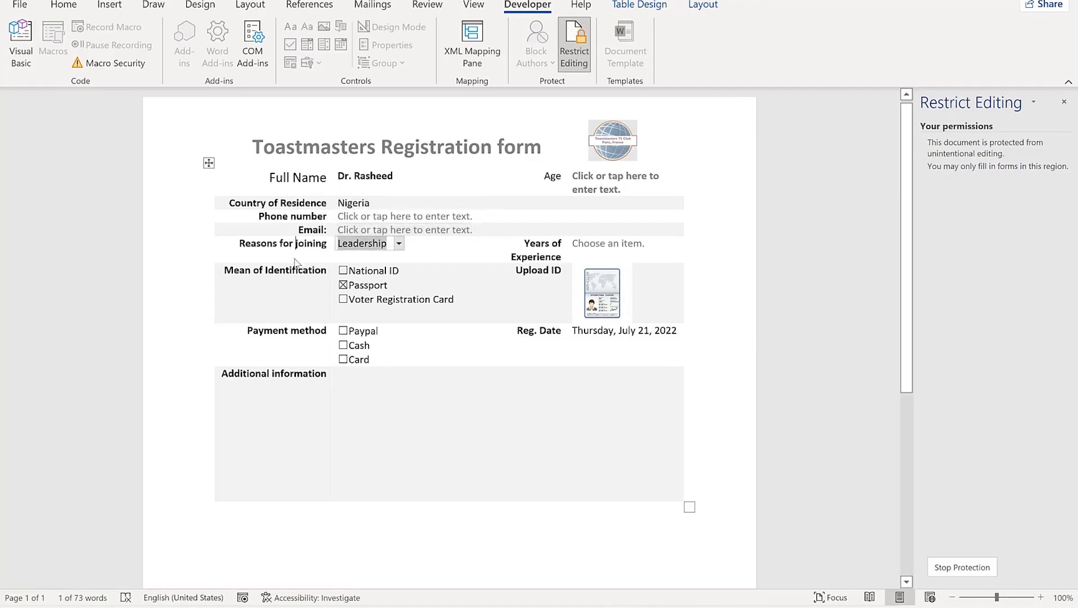
key(Tab)
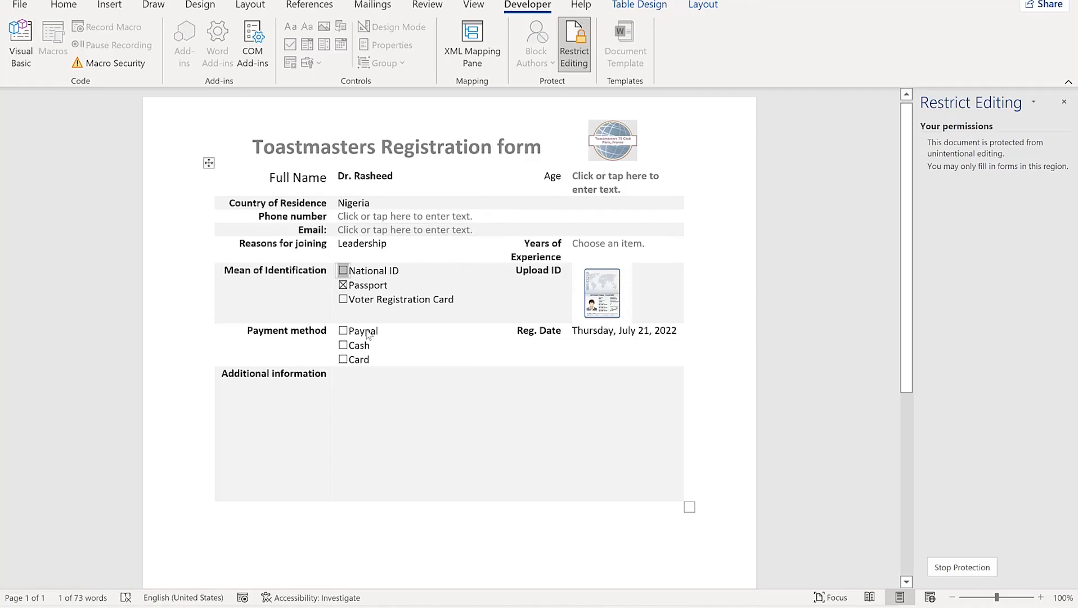
Tick Voter Registration Card, National ID and Cash, then choose Stop Protection
click(343, 298)
click(343, 271)
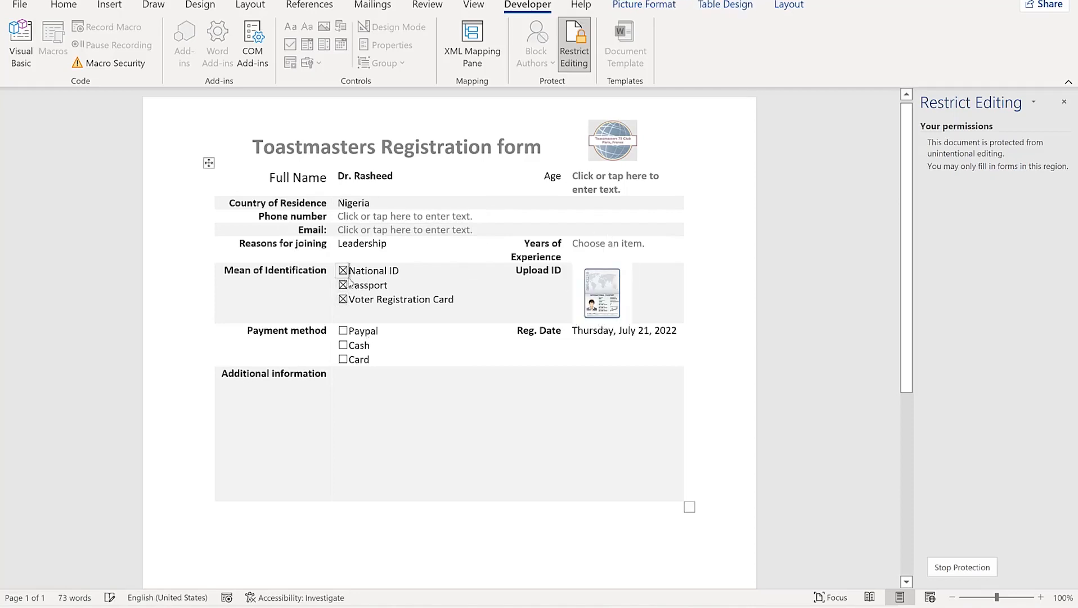
click(596, 288)
click(491, 319)
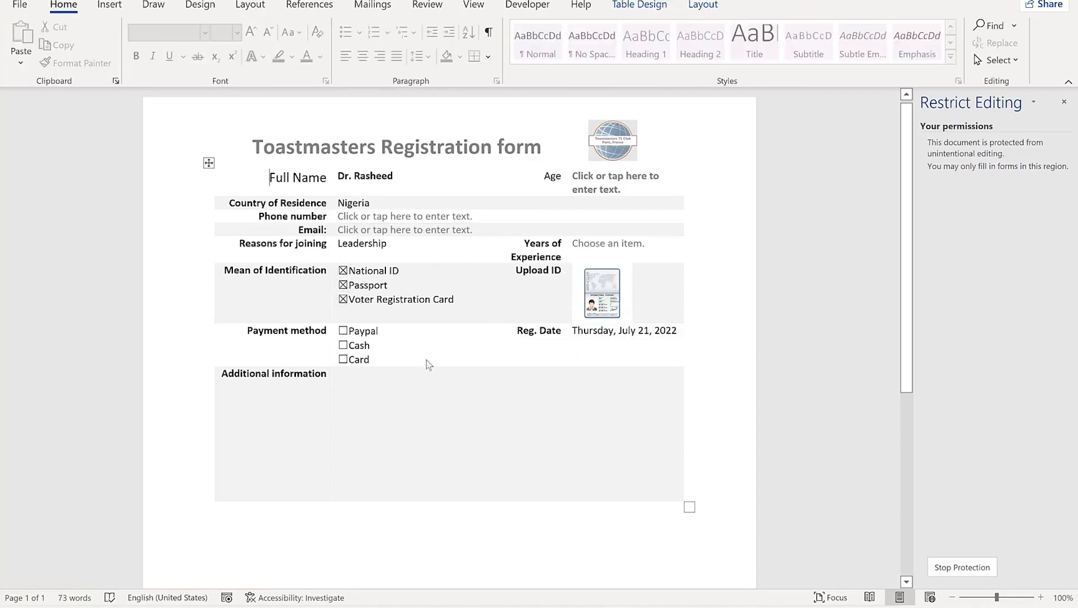
click(343, 345)
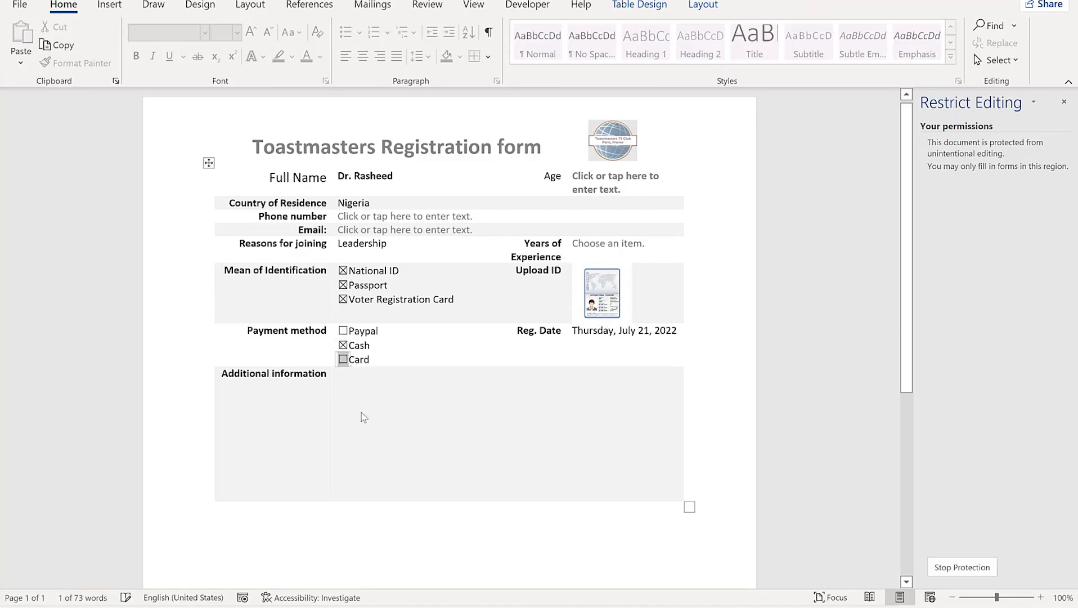
click(341, 416)
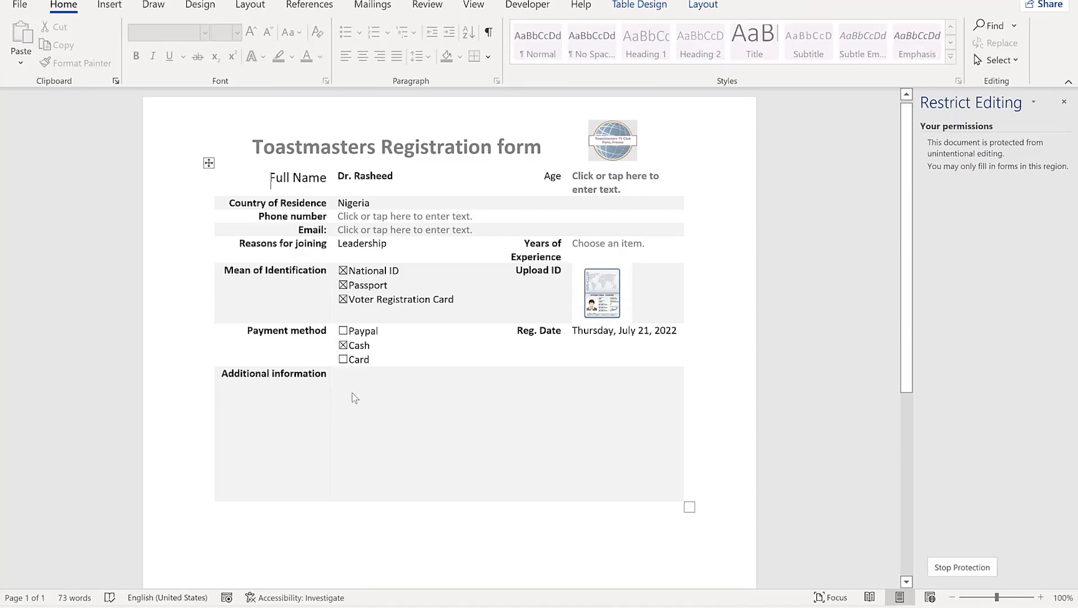
scroll(374, 400, up, 1)
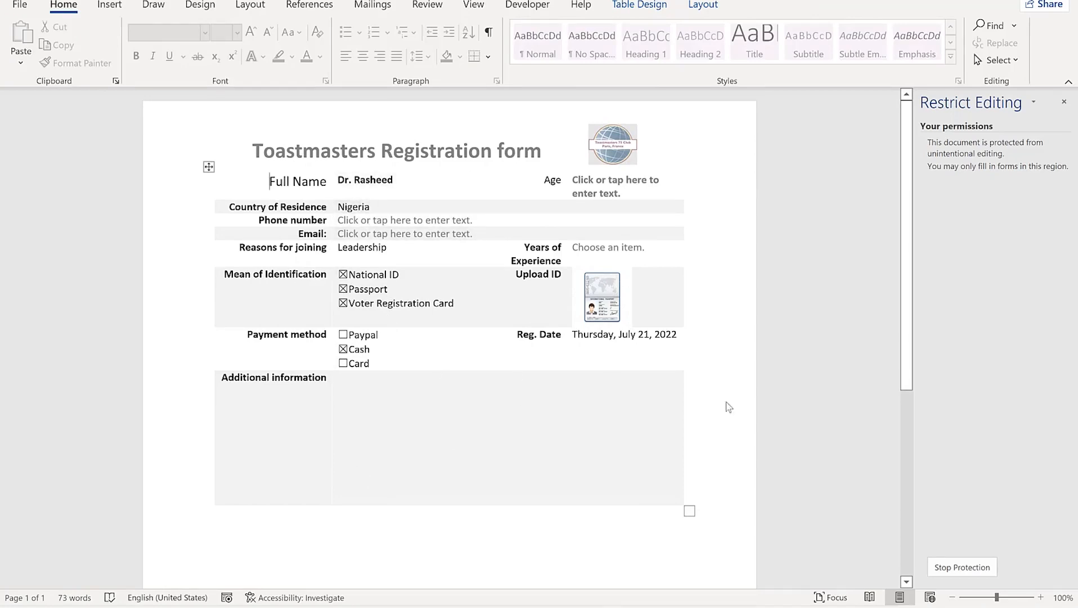
click(961, 567)
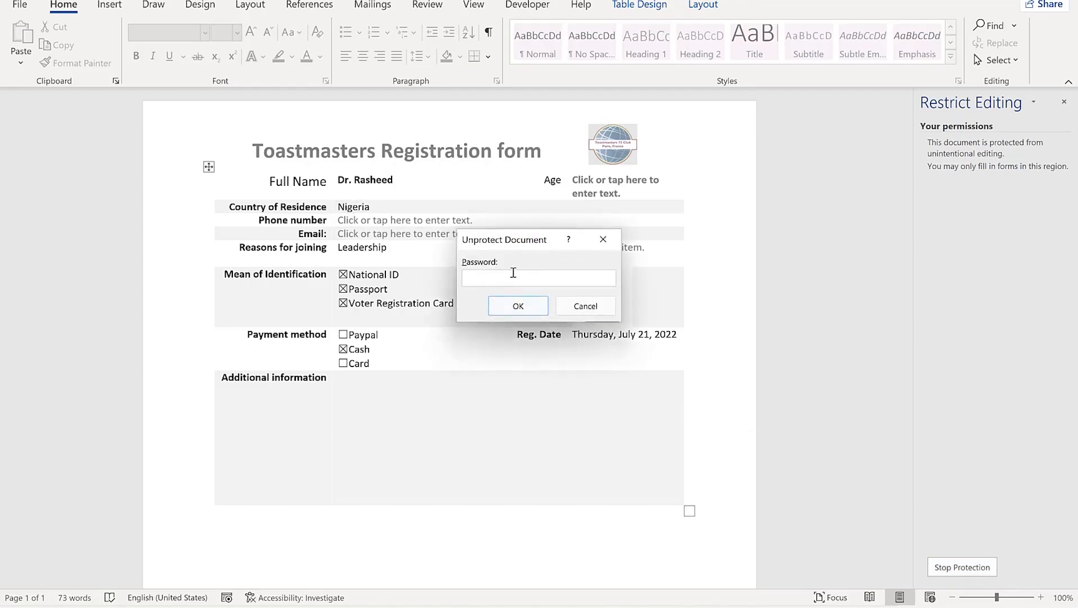
Unprotect the form with its password and retype 'Name' in the Full Name label
text(123)
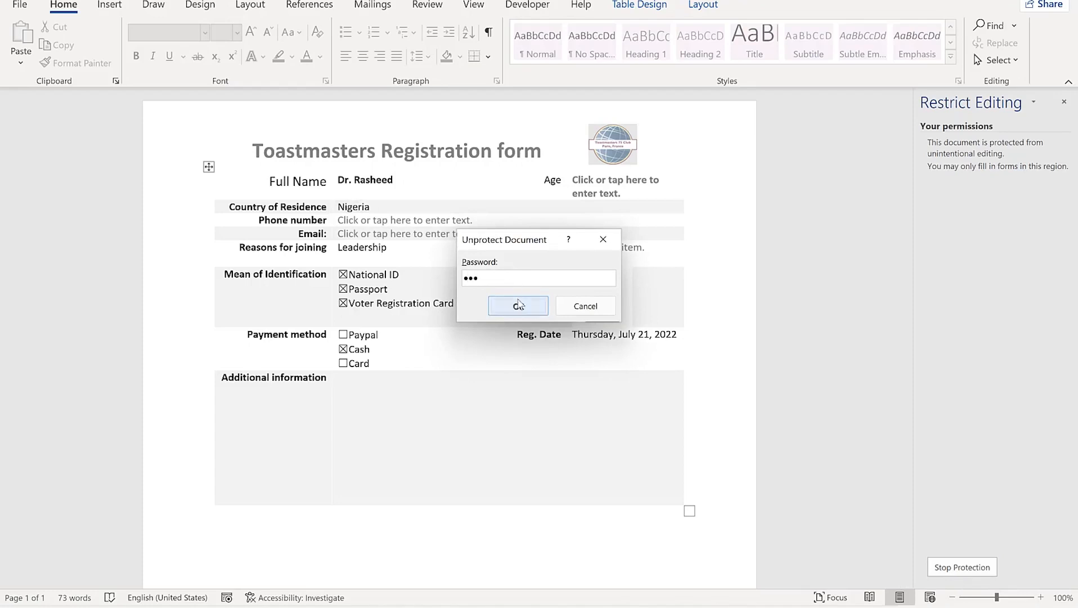
click(518, 306)
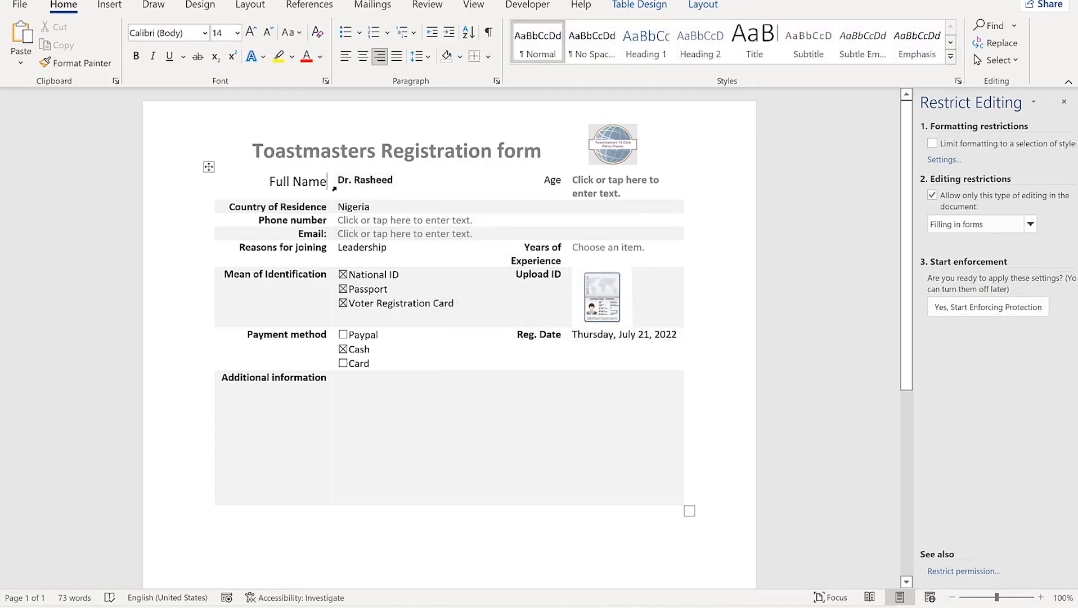
click(328, 181)
key(BackSpace)
key(BackSpace)
key(BackSpace)
key(BackSpace)
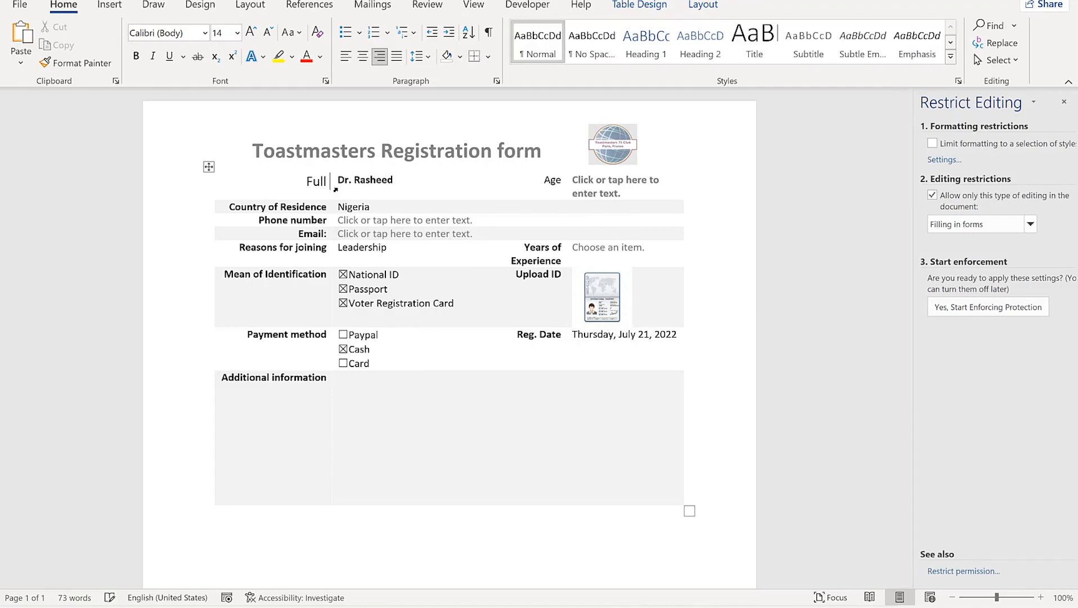
text(Name)
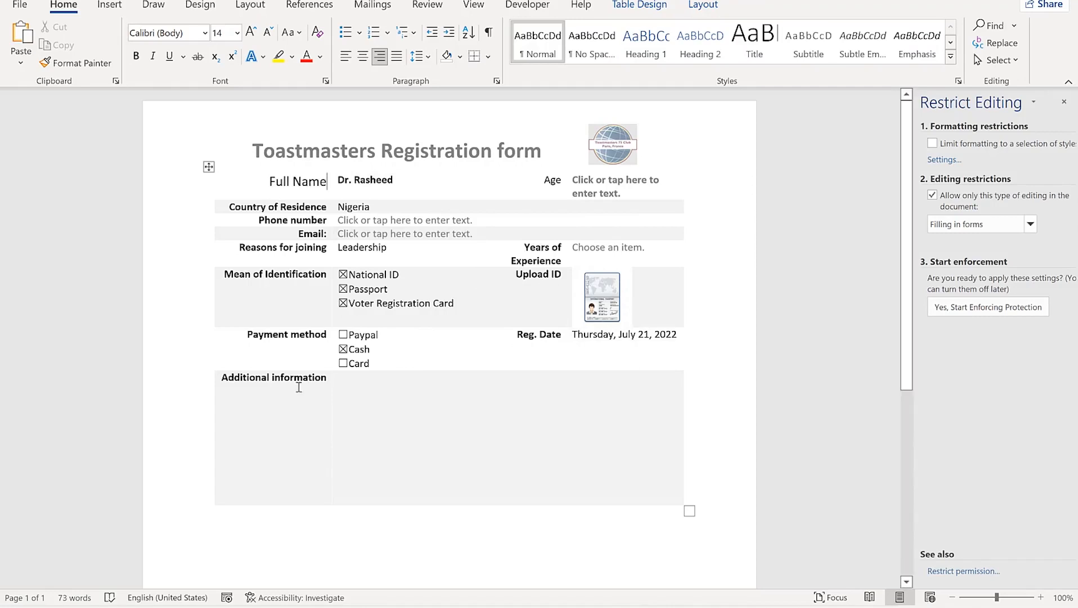
Add an '(If any)' line beneath the Additional information label
click(294, 378)
key(Return)
text(9)
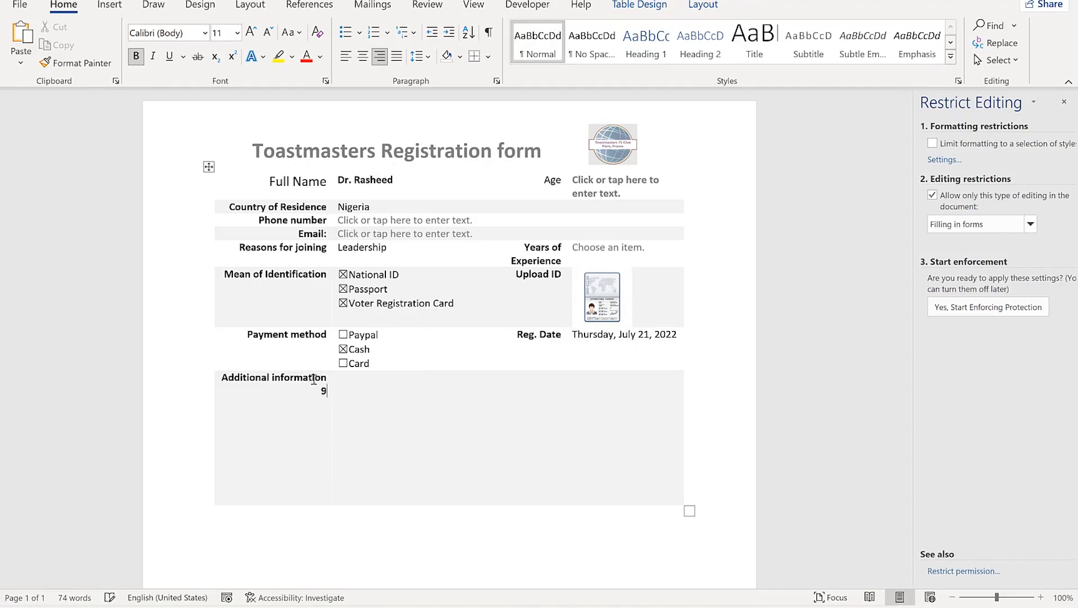
text())
text(If any)
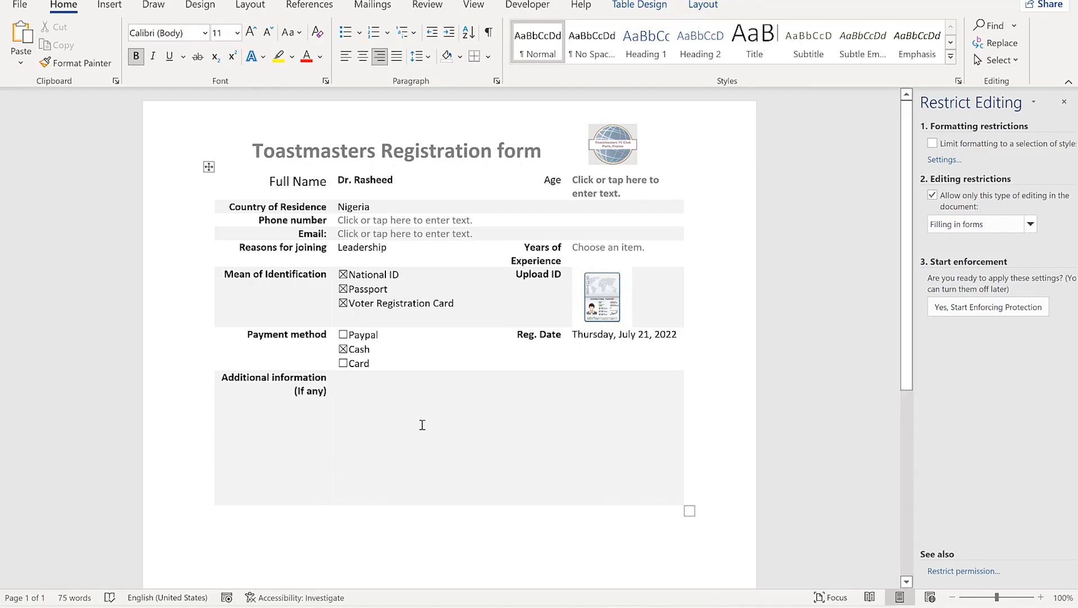
click(421, 404)
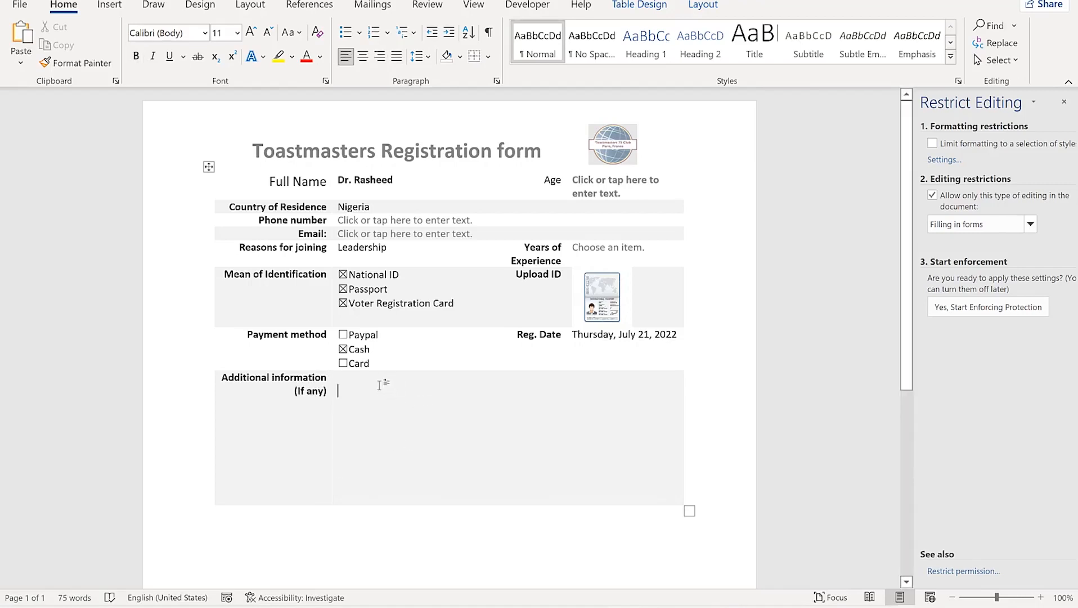
click(527, 5)
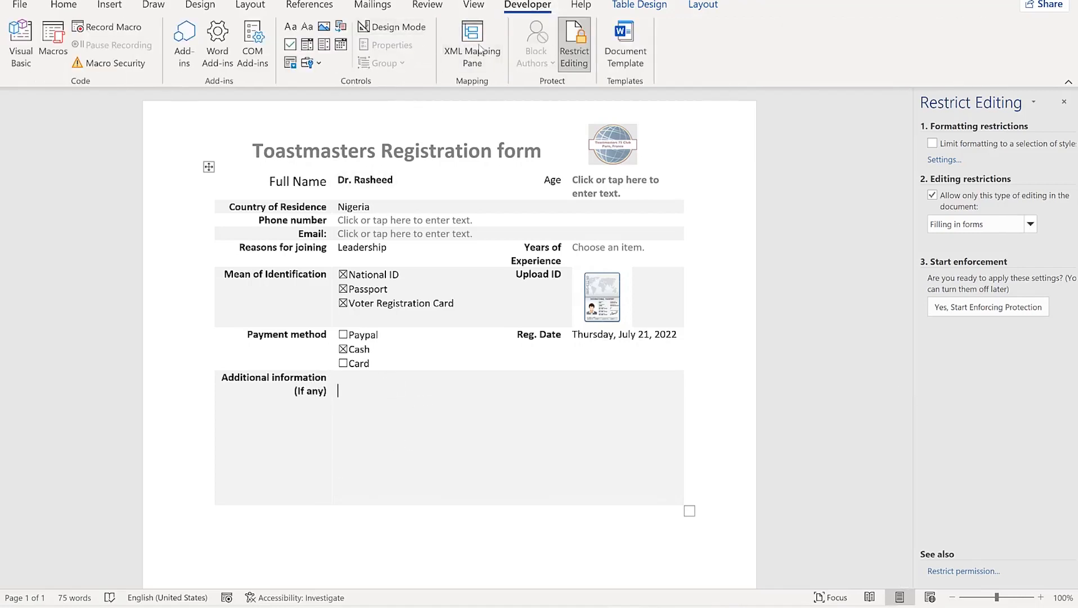
Insert a Plain Text Content Control into the Additional information answer cell
click(291, 26)
click(541, 397)
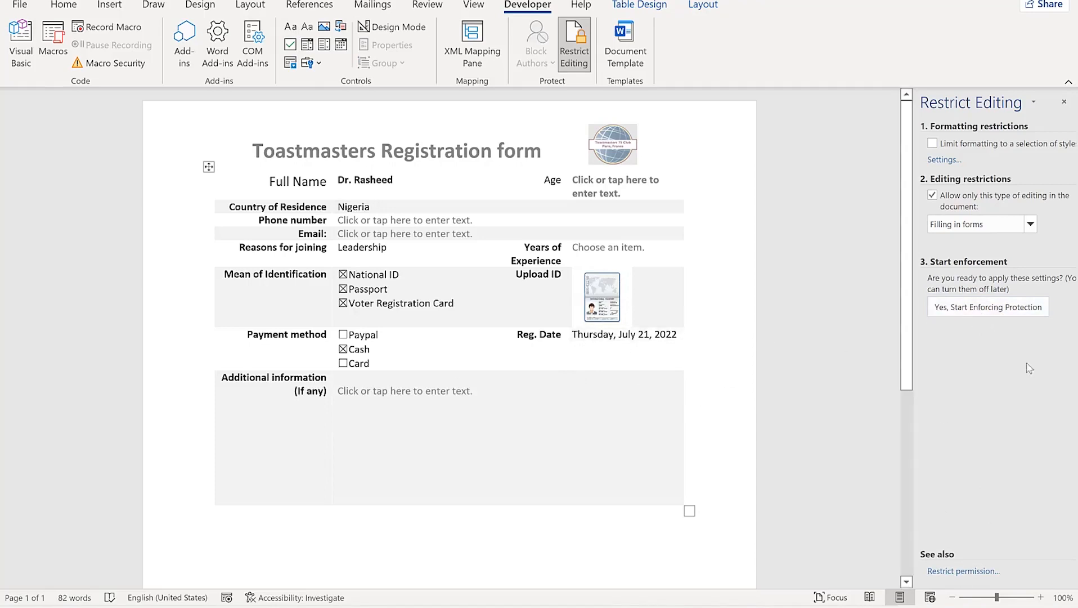
click(1017, 308)
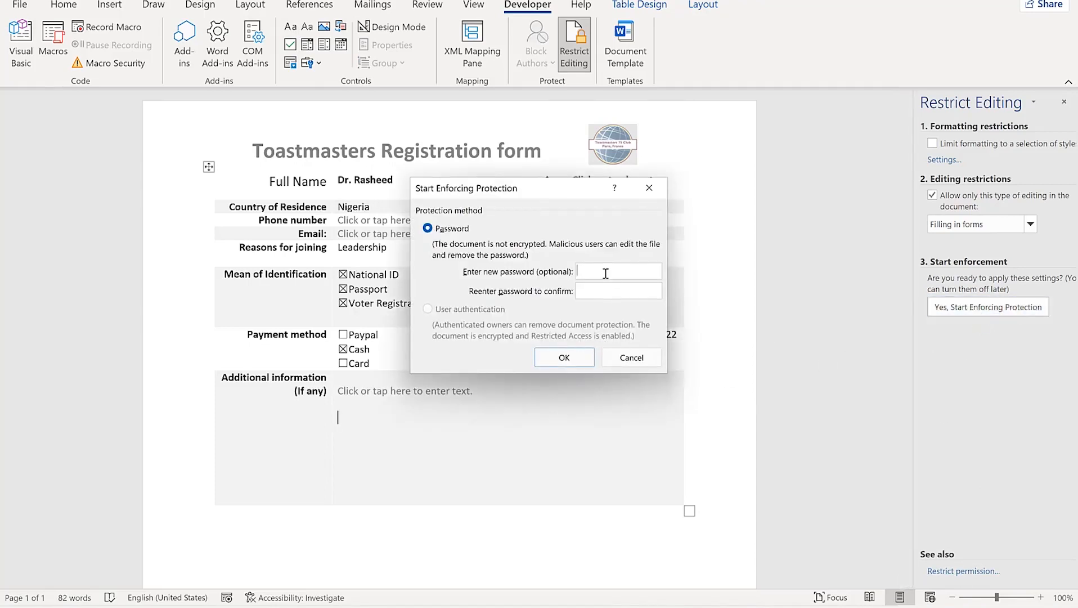
Enforce fill-in-forms protection with a confirmed password and hide the Restrict Editing pane
text(123)
click(617, 289)
text(123)
click(578, 359)
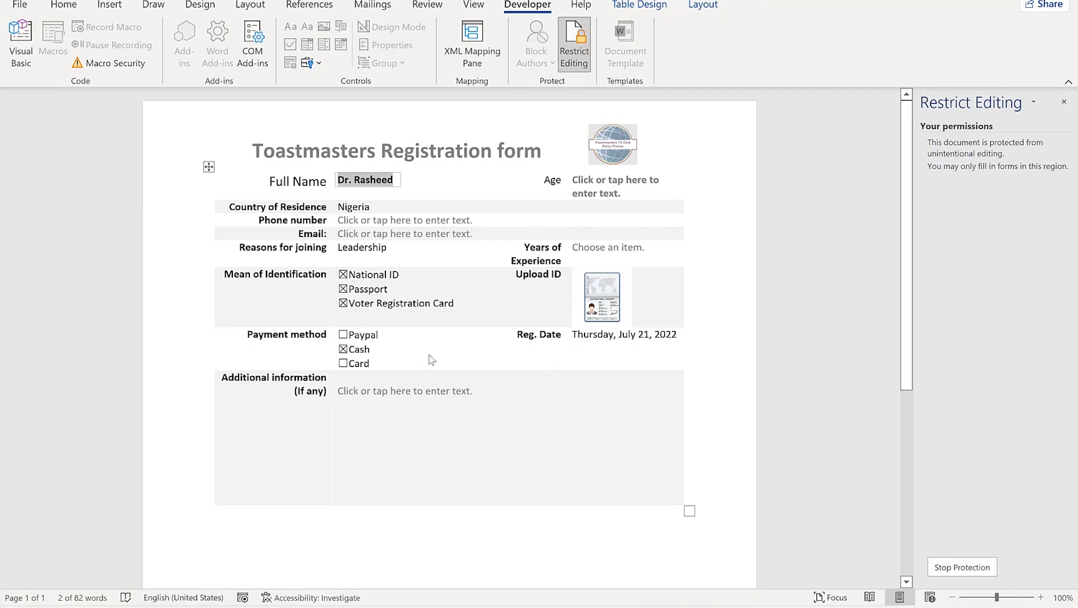
click(575, 39)
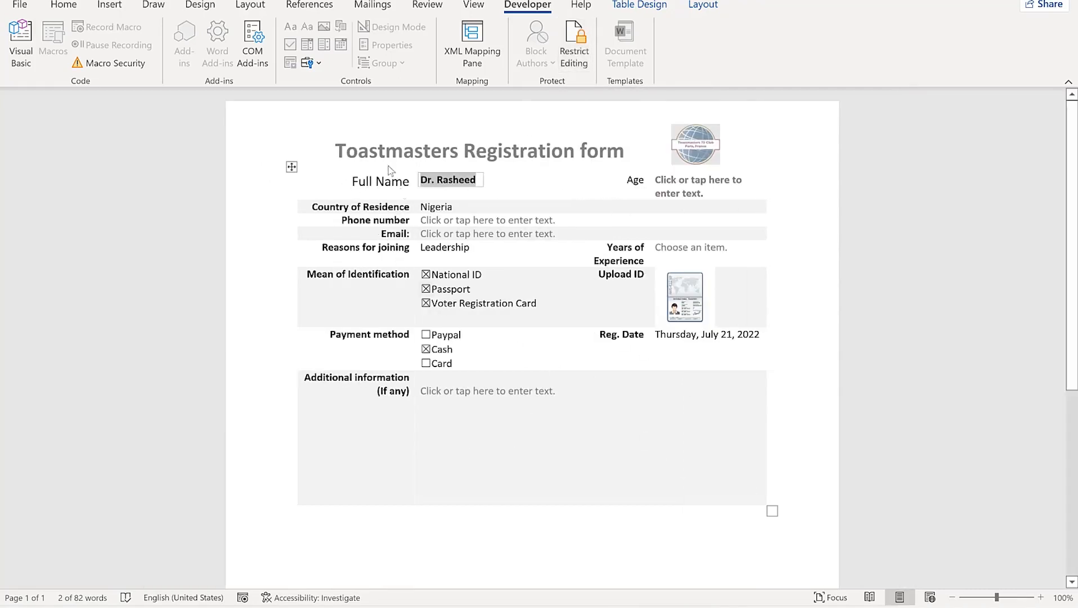